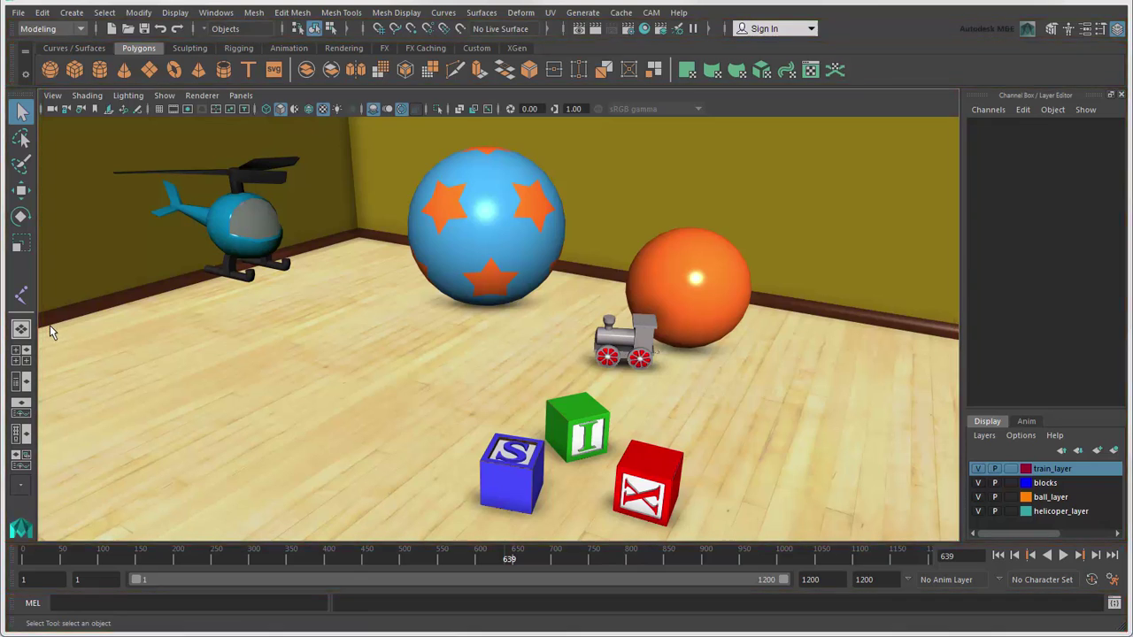
# Try the four-view, outliner and graph-editor layouts, showing the helicopter's BaseAnimation curves, then close in on the train
pyautogui.click(21, 355)
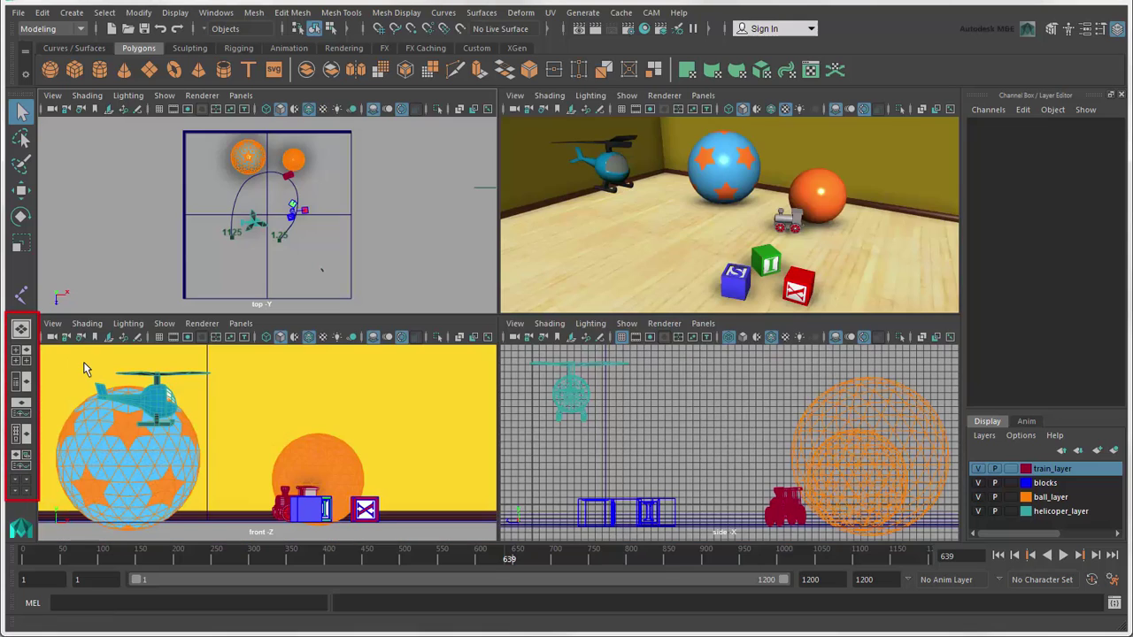
pyautogui.click(21, 407)
pyautogui.click(24, 408)
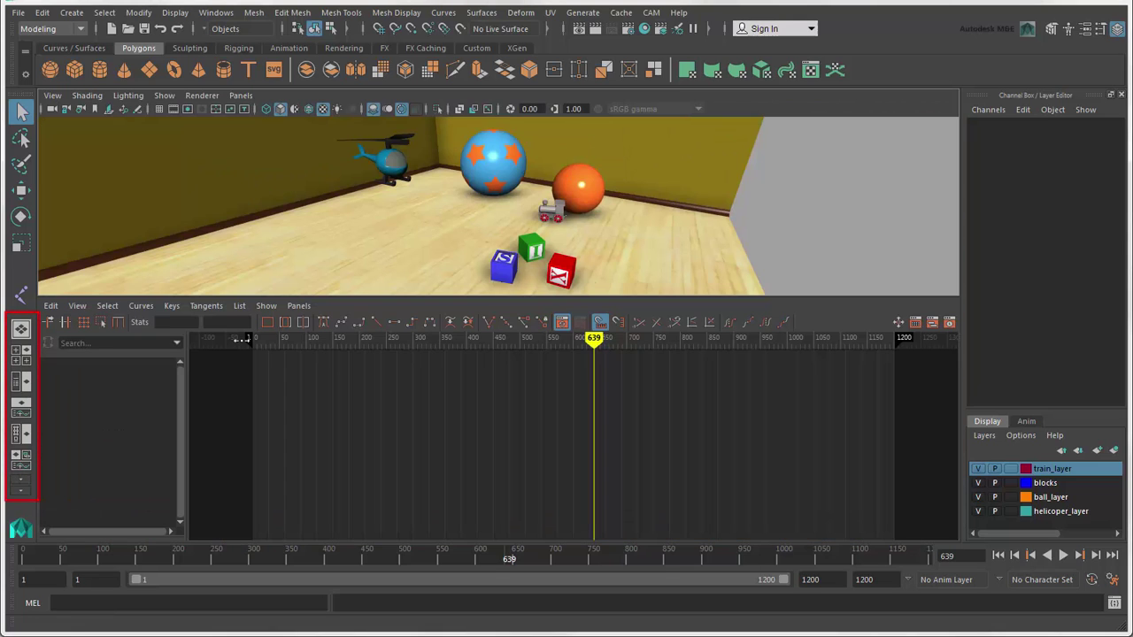
pyautogui.click(391, 168)
pyautogui.click(124, 394)
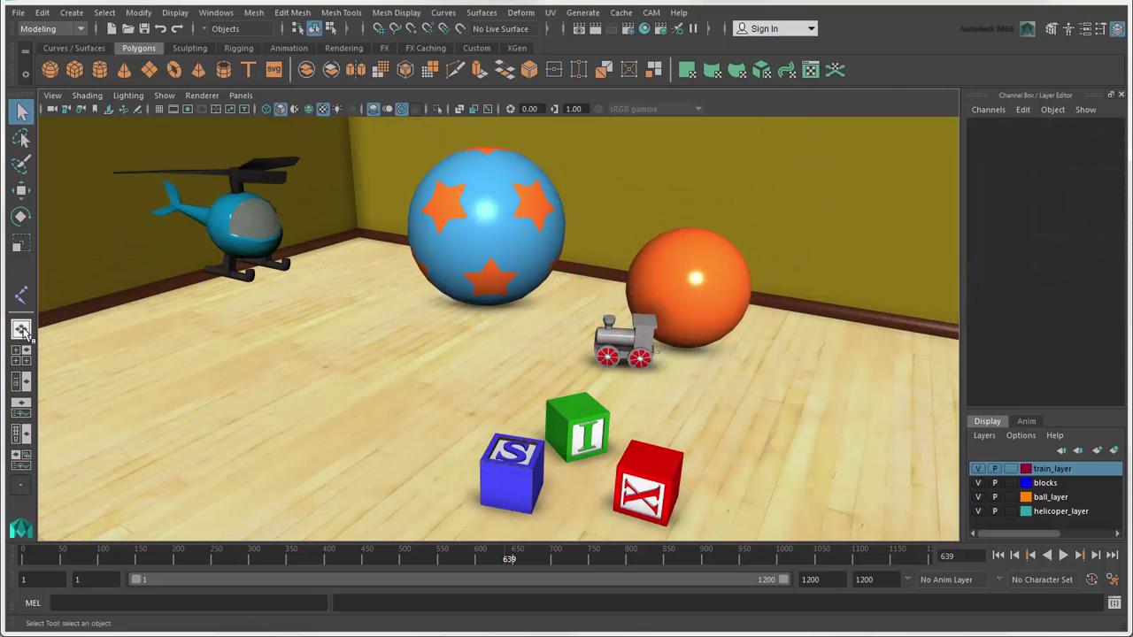
pyautogui.keyDown('alt'); pyautogui.moveTo(405, 361); pyautogui.dragTo(638, 307, button='middle'); pyautogui.keyUp('alt')
pyautogui.keyDown('alt'); pyautogui.moveTo(639, 307); pyautogui.dragTo(357, 345); pyautogui.keyUp('alt')
pyautogui.keyDown('alt'); pyautogui.moveTo(357, 344); pyautogui.dragTo(234, 409, button='right'); pyautogui.keyUp('alt')
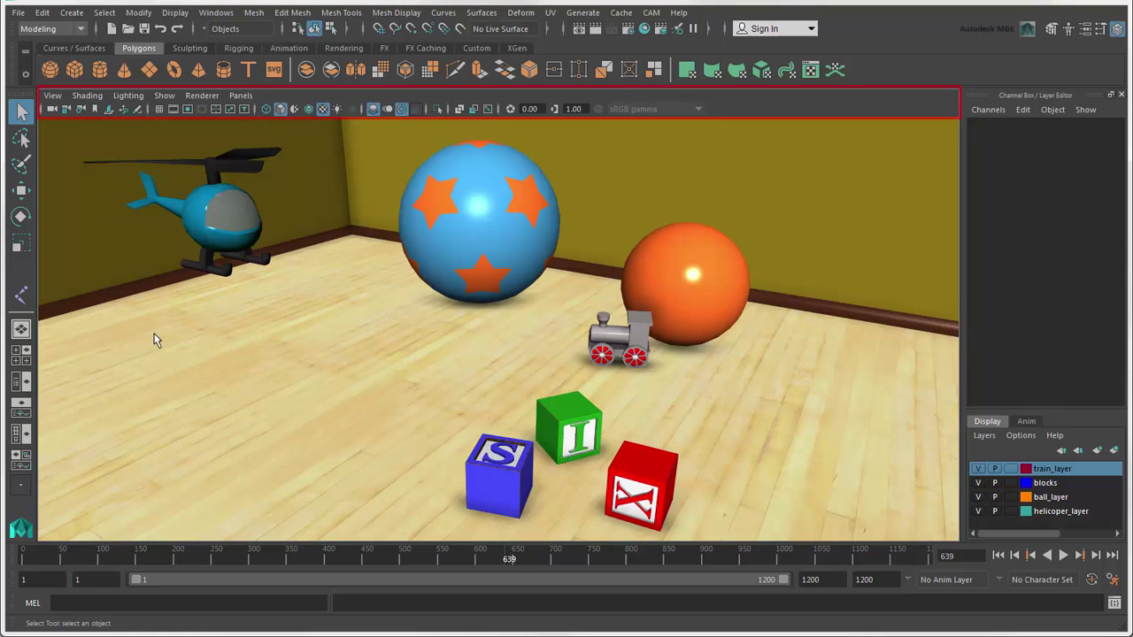
# Toggle wireframe, smooth shading, wireframe-on-shaded and textures, then browse the viewport display and lighting options
pyautogui.click(265, 109)
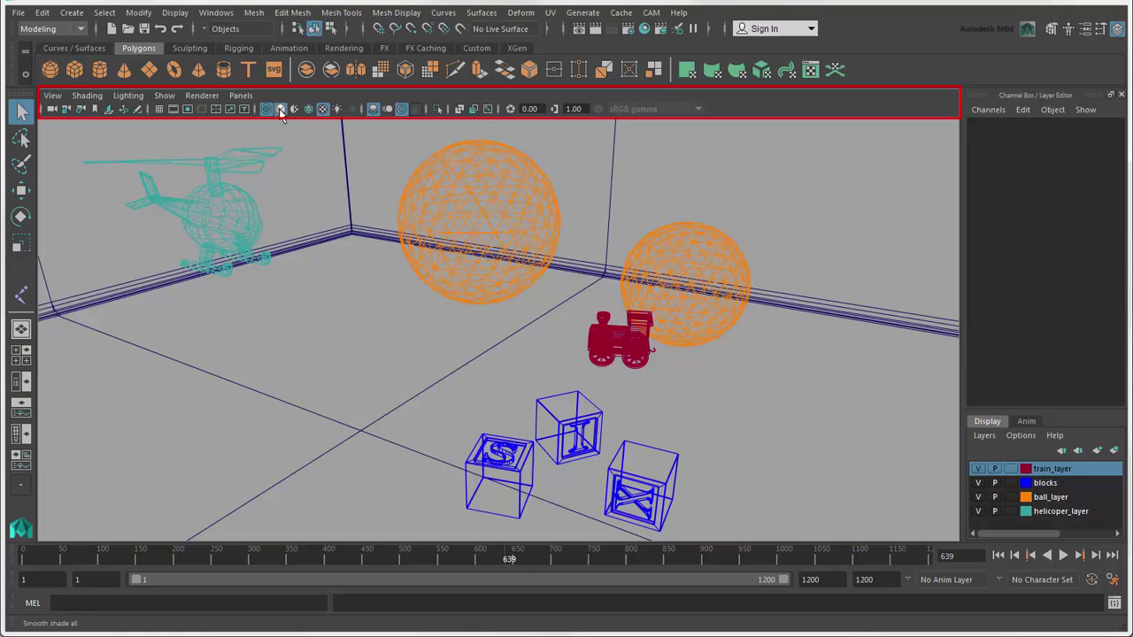
pyautogui.click(280, 109)
pyautogui.click(309, 109)
pyautogui.click(323, 108)
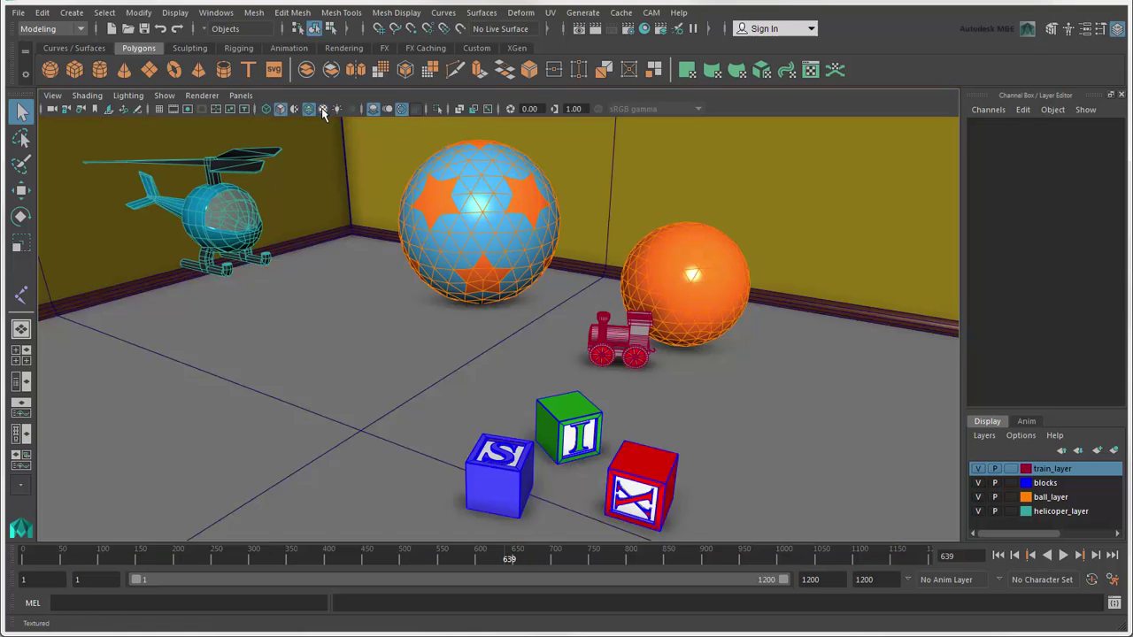
pyautogui.click(309, 109)
pyautogui.click(323, 109)
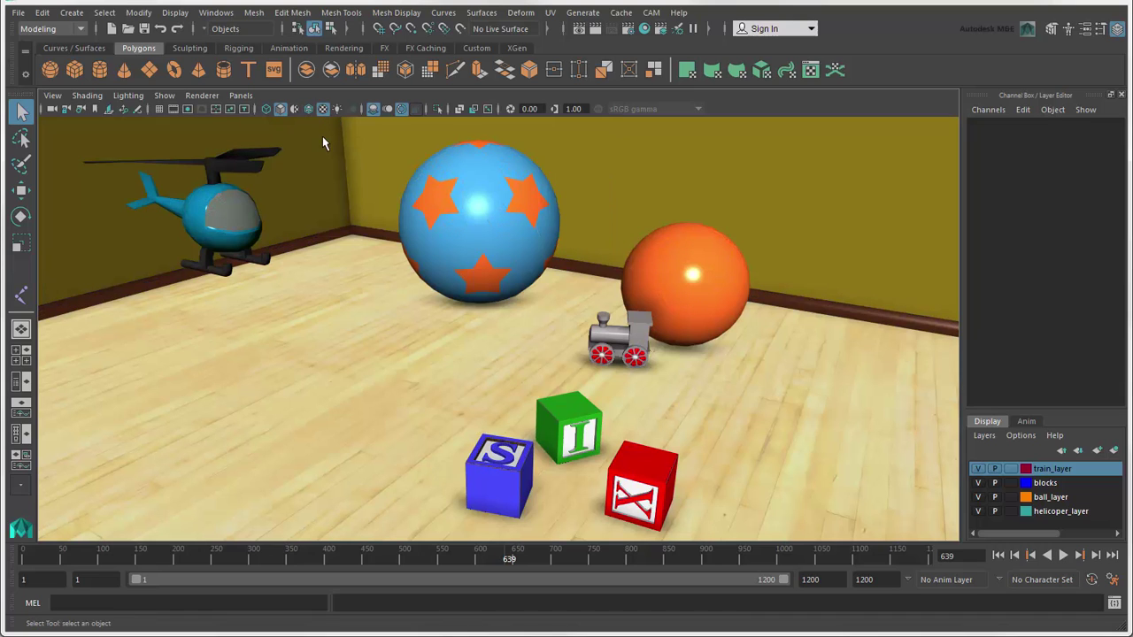
pyautogui.click(52, 96)
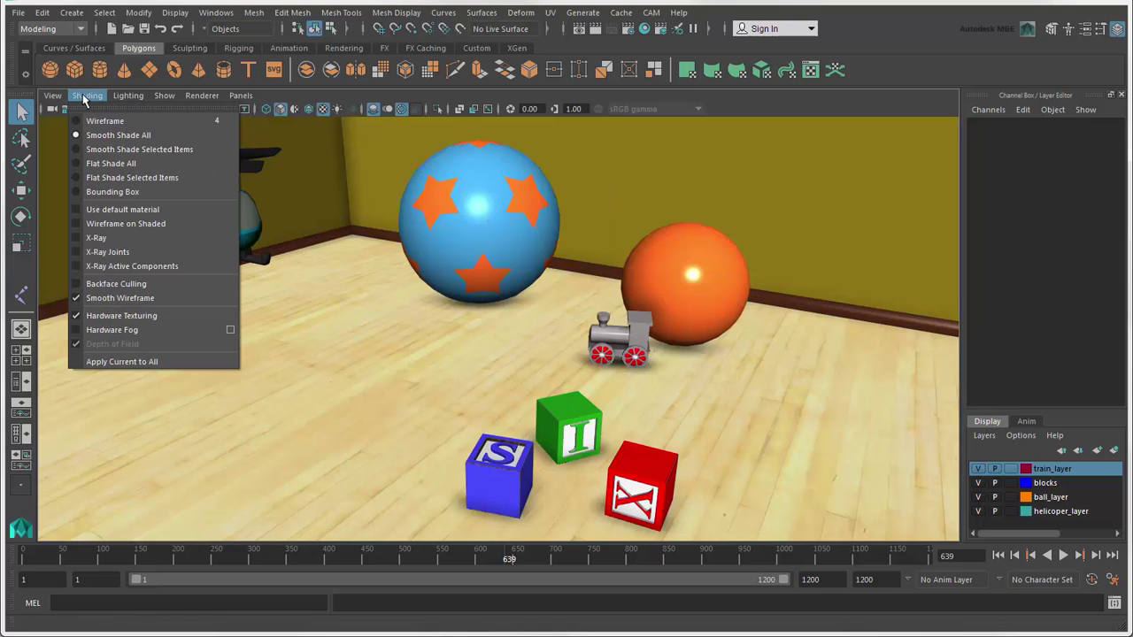
pyautogui.click(128, 98)
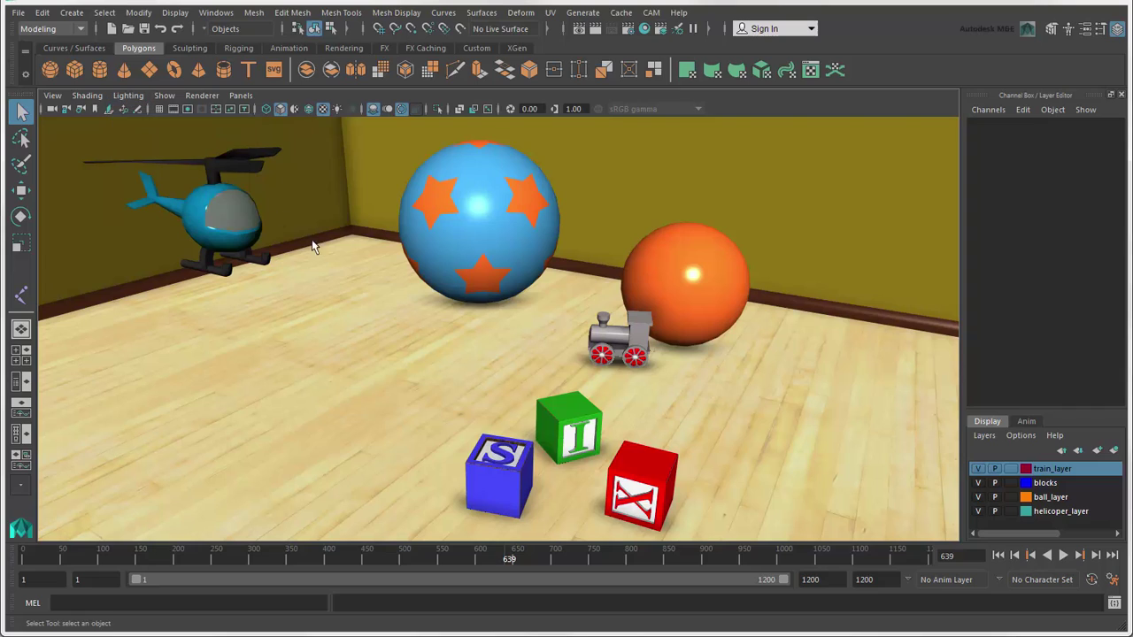
# Cycle through the Animation, Modeling, Rigging, FX and Rendering menu sets, ending on Modeling
pyautogui.click(81, 29)
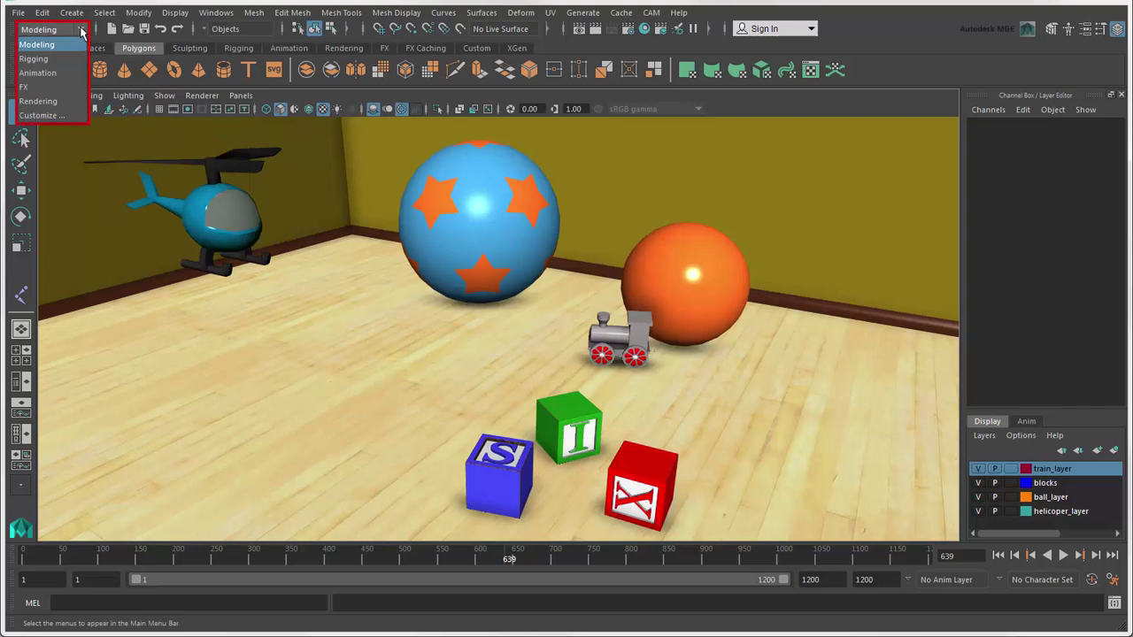
pyautogui.click(70, 74)
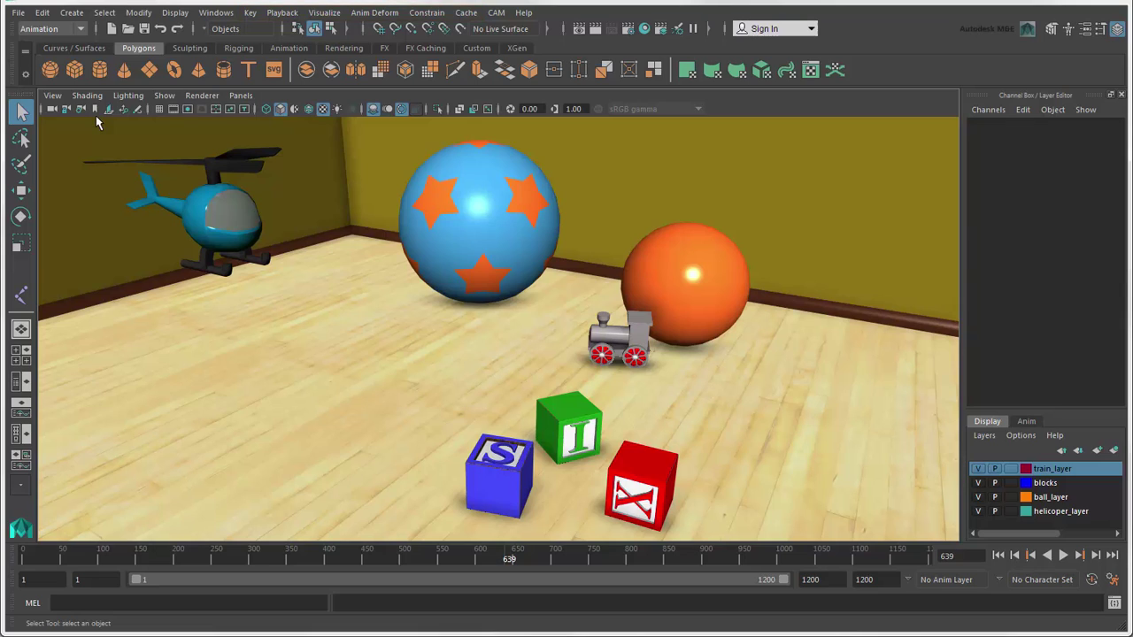
pyautogui.press('F2')
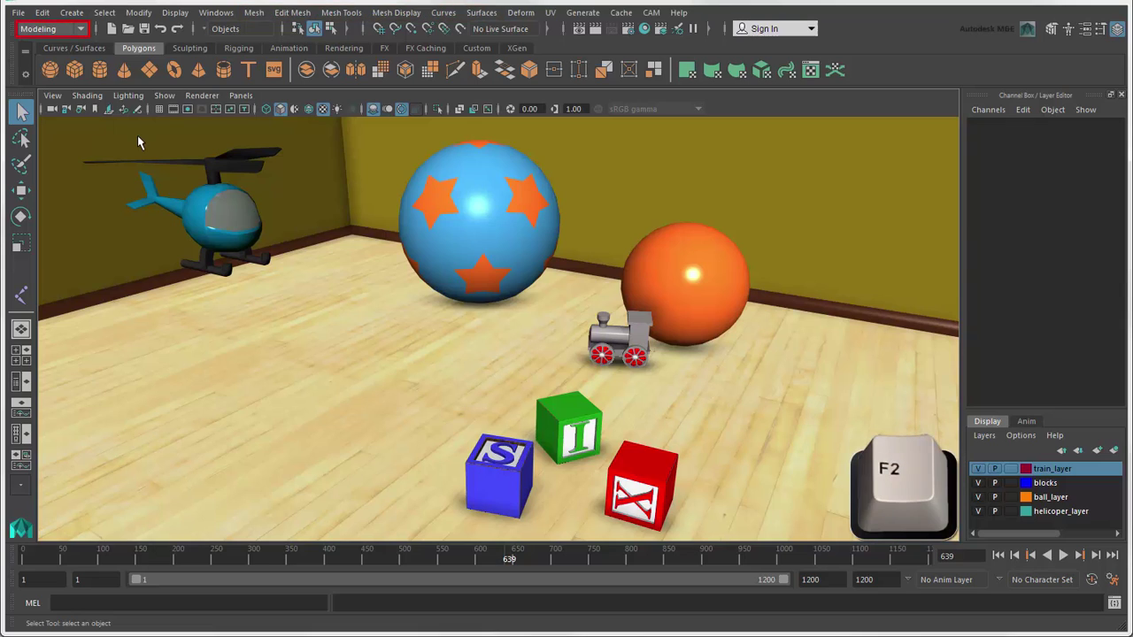
pyautogui.press('F3')
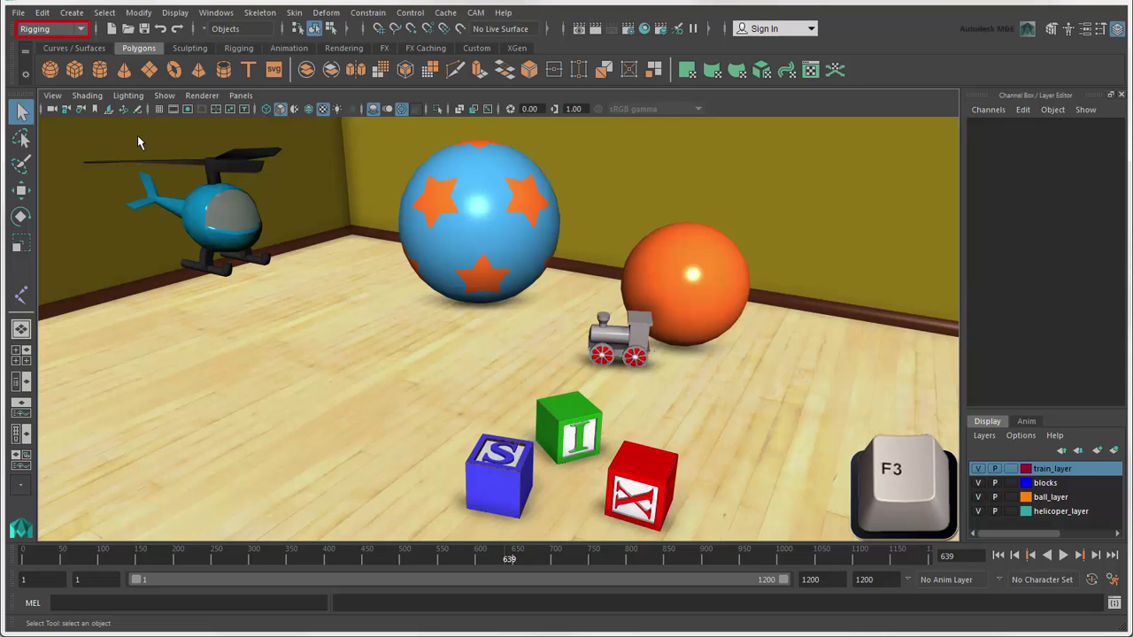
pyautogui.press('F4')
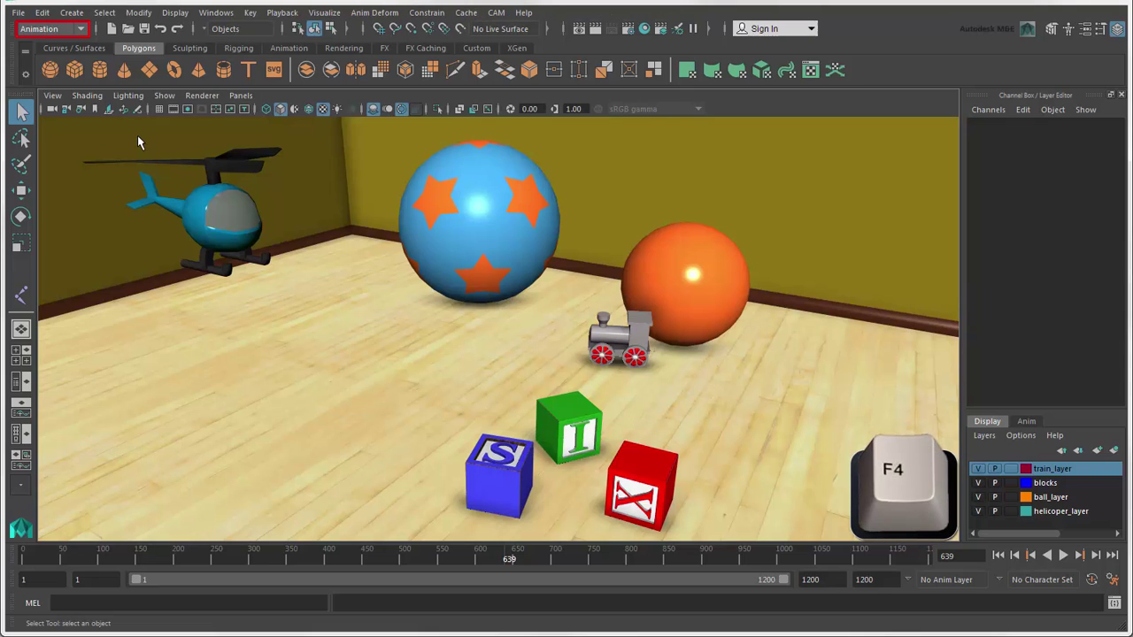
pyautogui.press('F5')
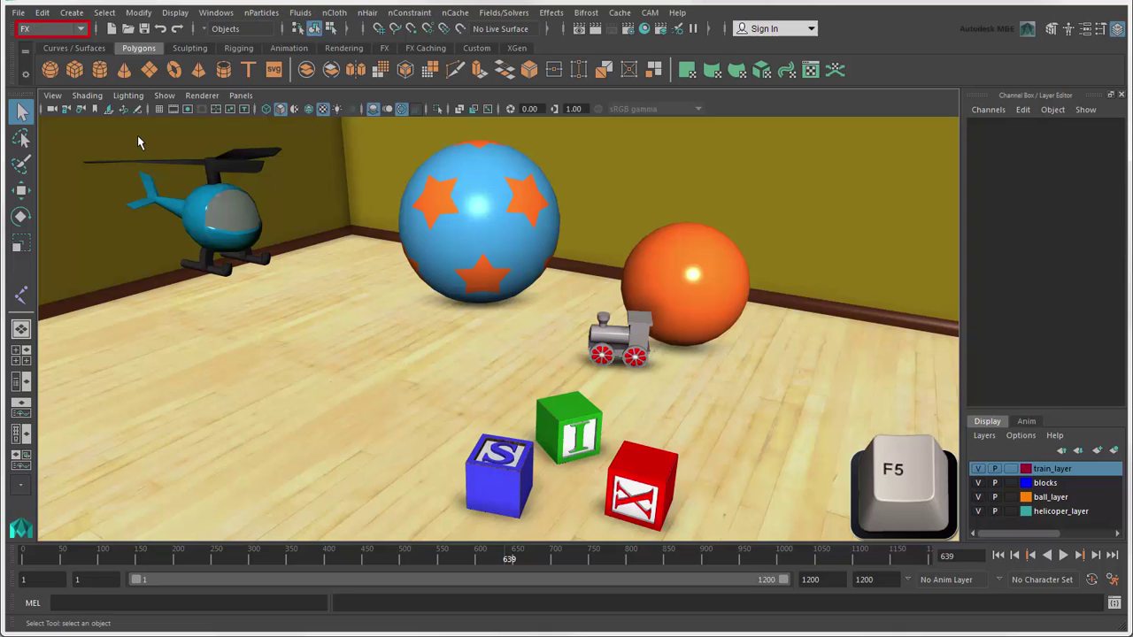
pyautogui.press('F6')
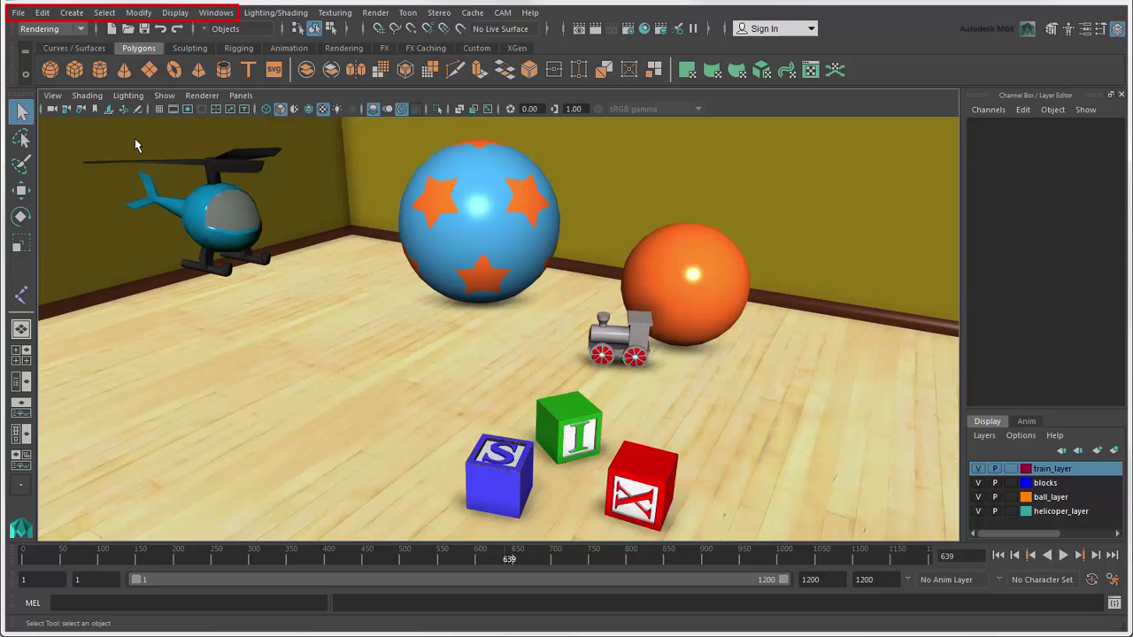
pyautogui.press('F2')
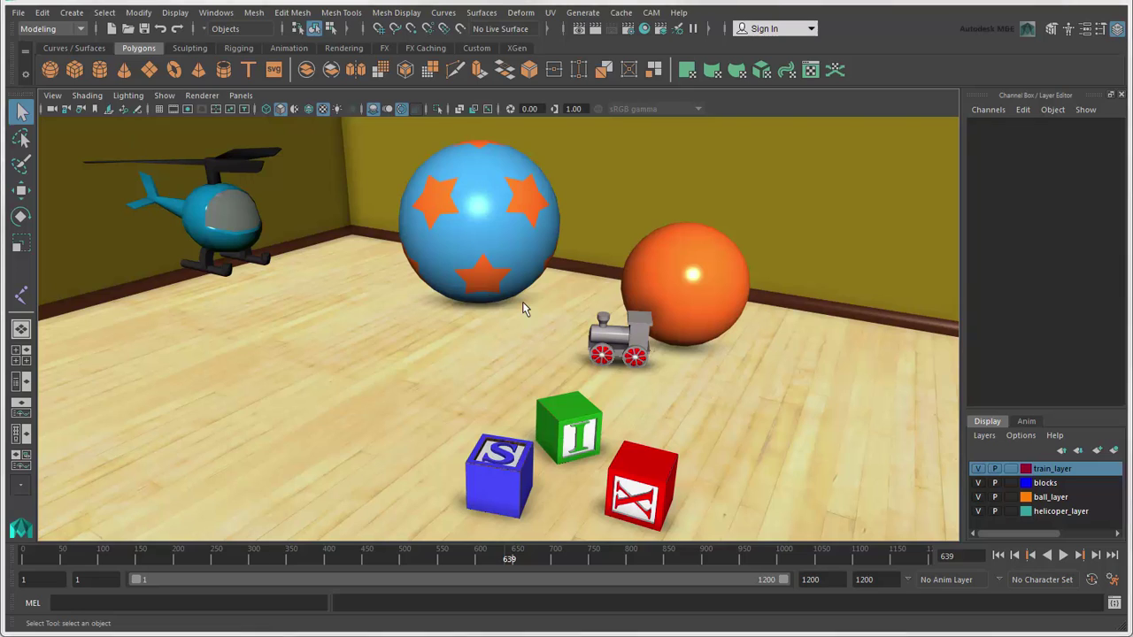
# Browse the hotbox's mesh, skeleton, playback, fluids and create menus, then dismiss it
pyautogui.press('space')
pyautogui.click(343, 334)
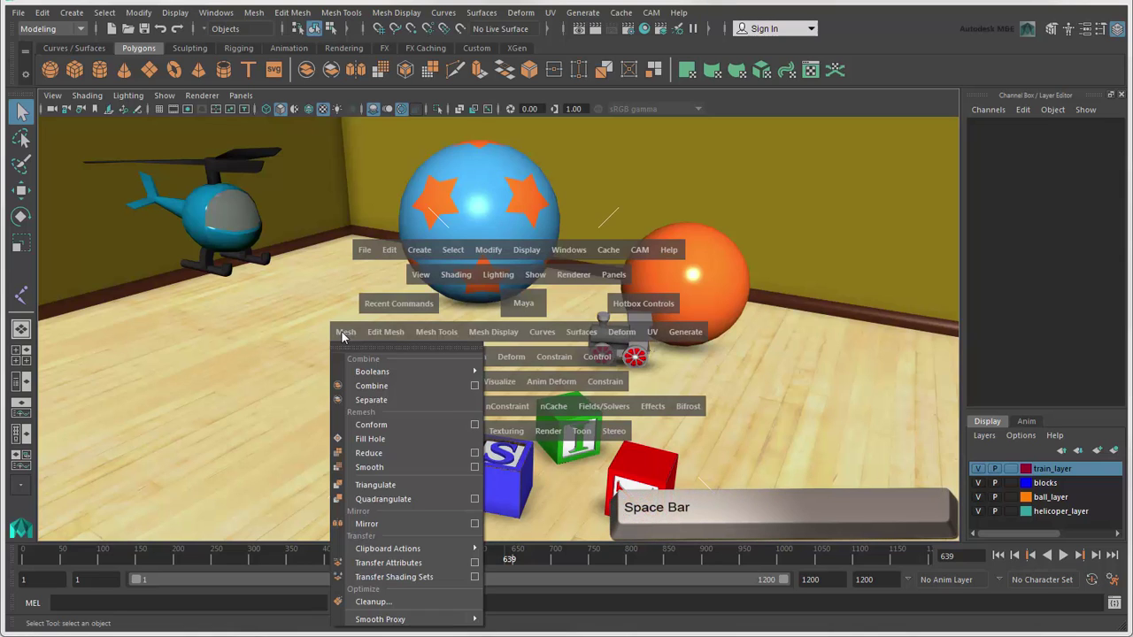
pyautogui.click(442, 358)
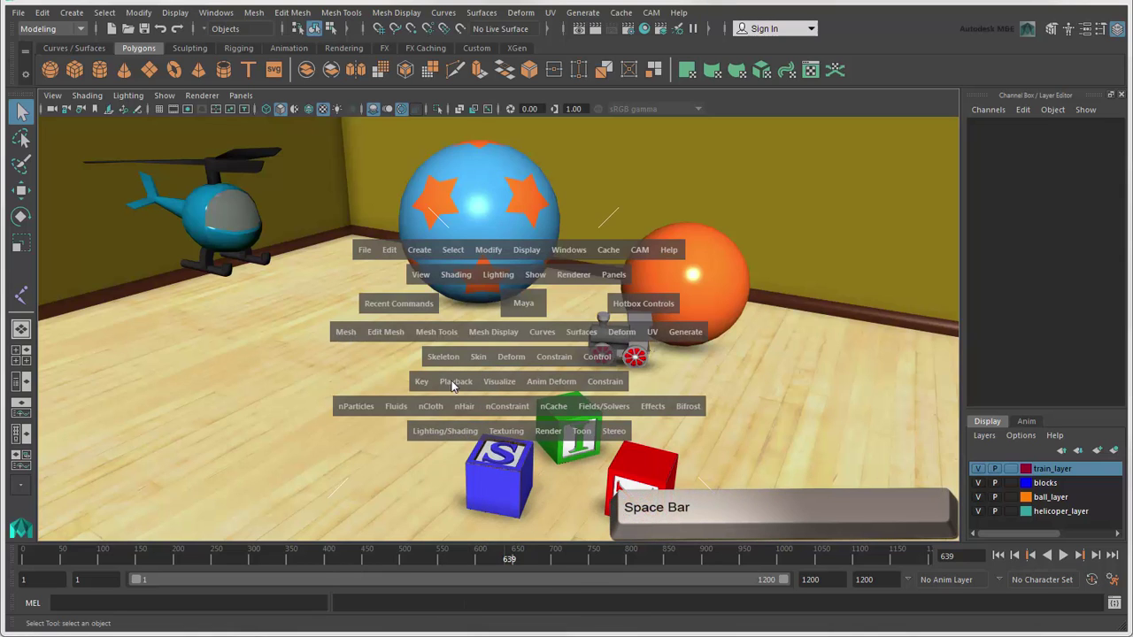
pyautogui.click(454, 384)
pyautogui.click(400, 409)
pyautogui.click(420, 252)
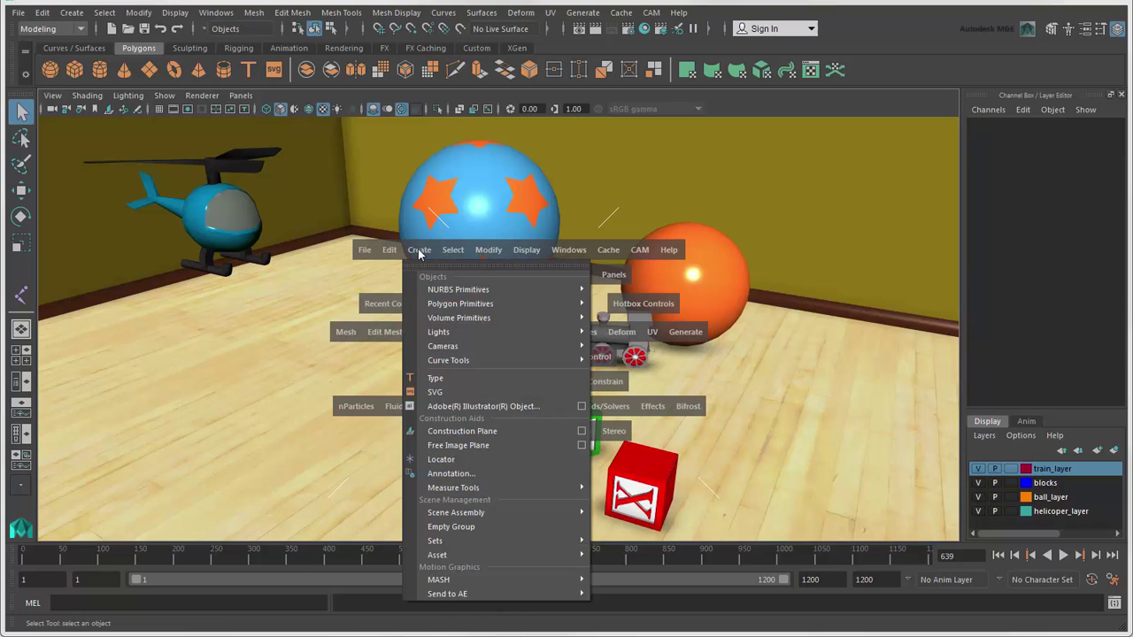
pyautogui.click(420, 253)
pyautogui.press('space')
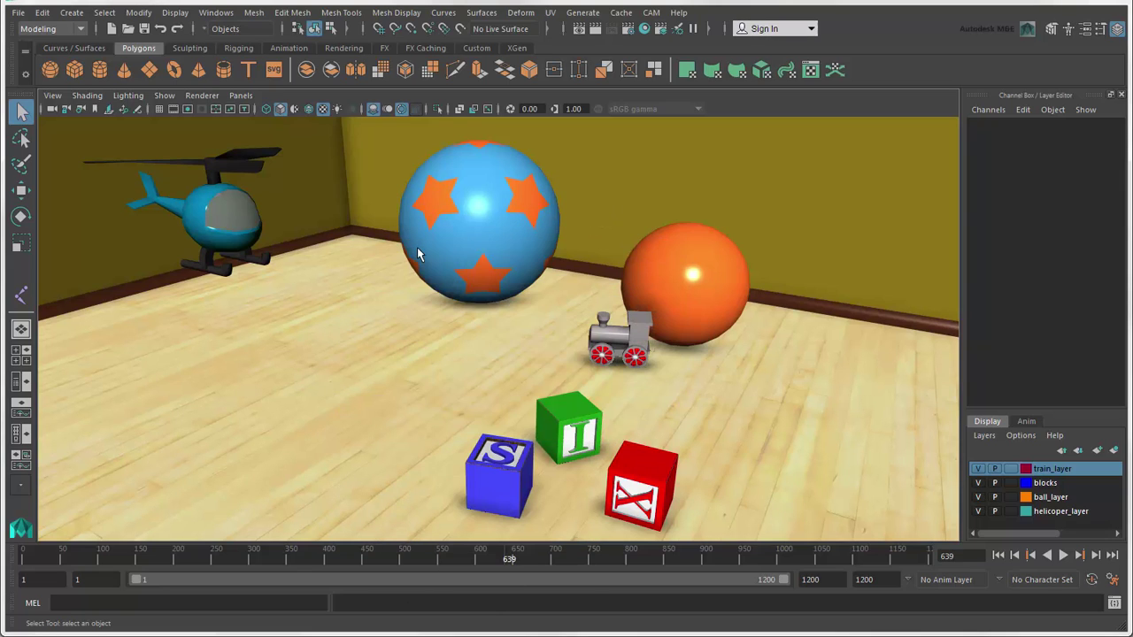
# Search the Help menu items for 'Smooth' commands, then close the search
pyautogui.click(678, 12)
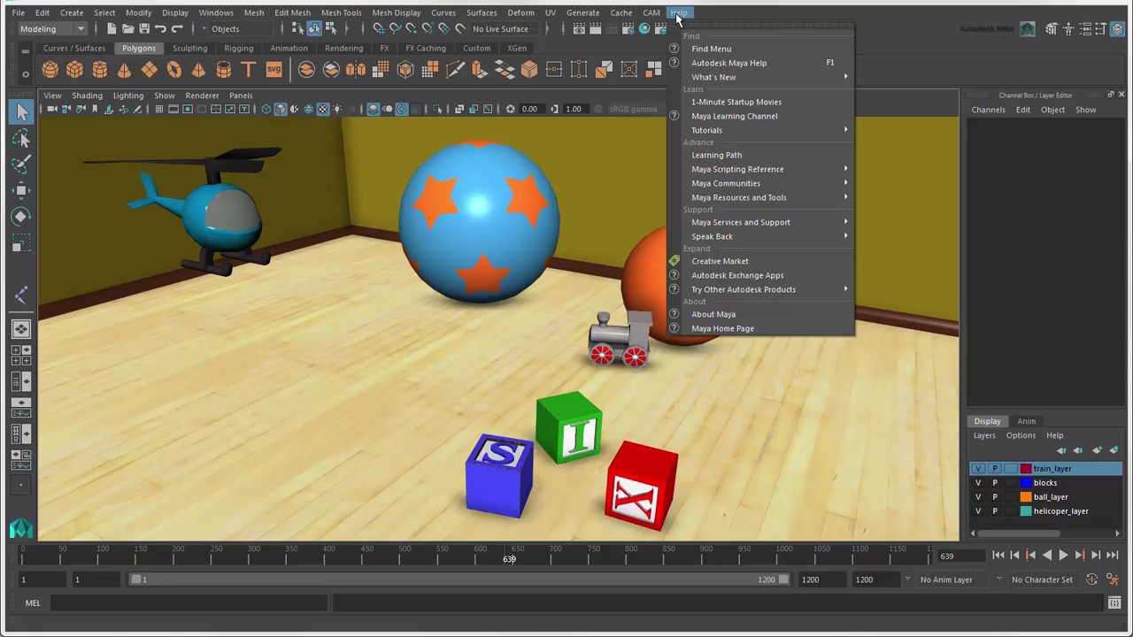
pyautogui.click(711, 49)
pyautogui.write('Smooth')
pyautogui.press('Return')
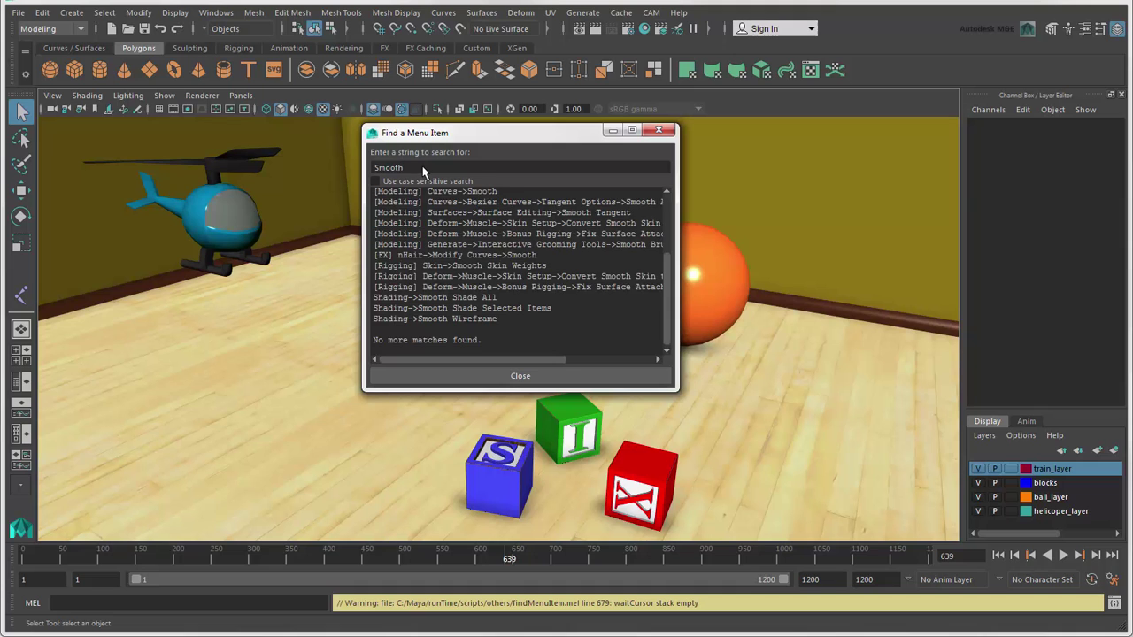
pyautogui.click(410, 378)
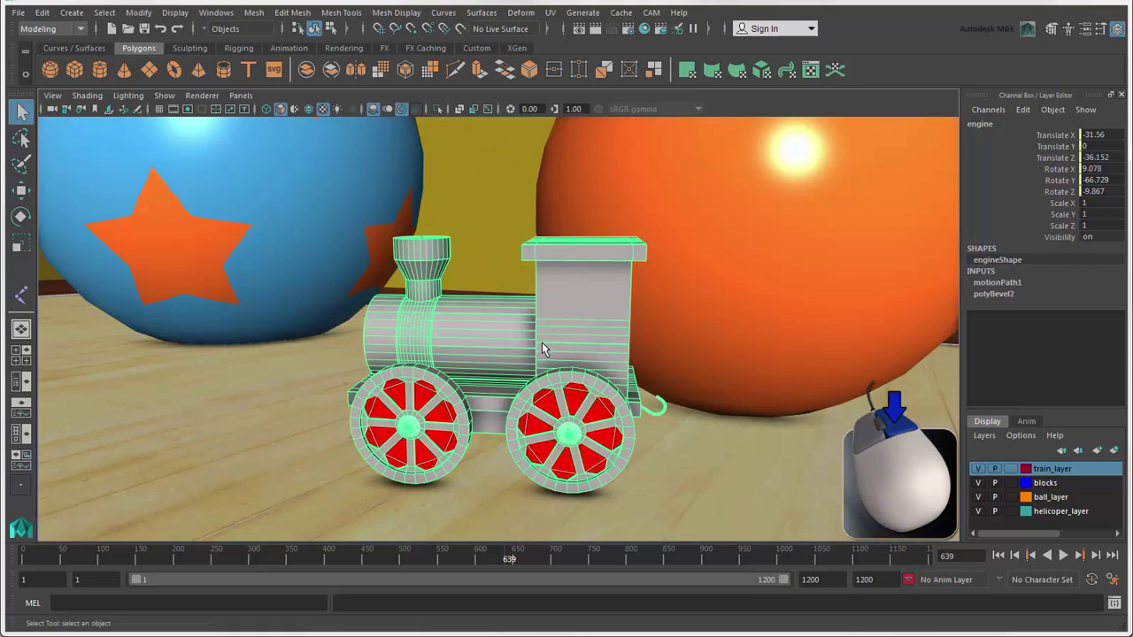
# Convert the train cab's selection to faces and browse its face operations down to Extrude
pyautogui.rightClick(559, 255)
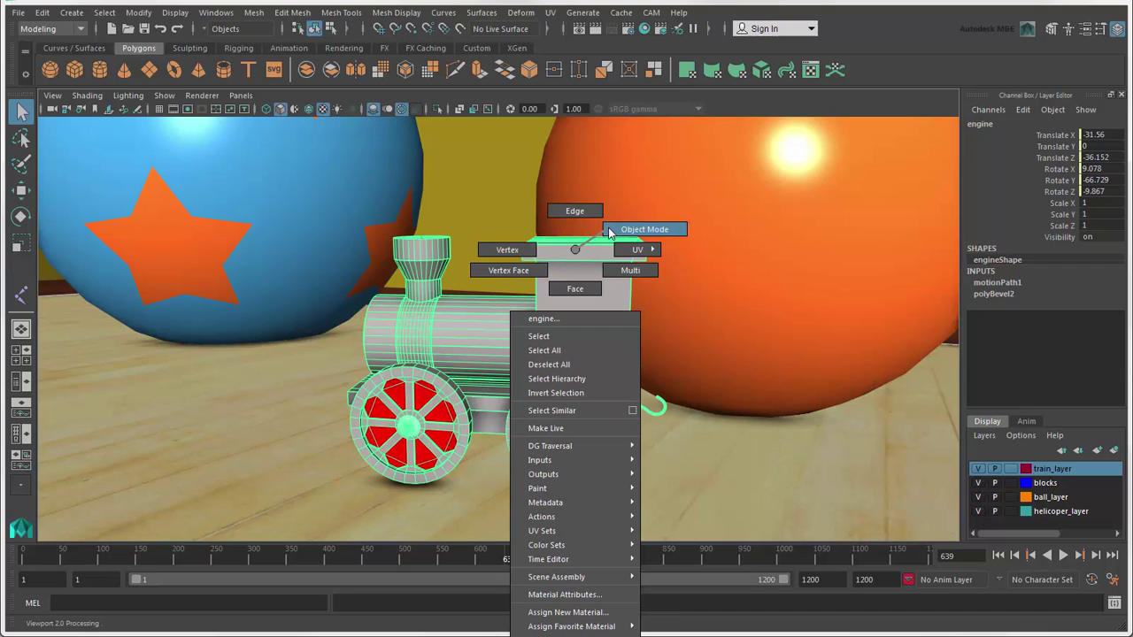
pyautogui.moveTo(609, 232); pyautogui.dragTo(537, 258, button='right')
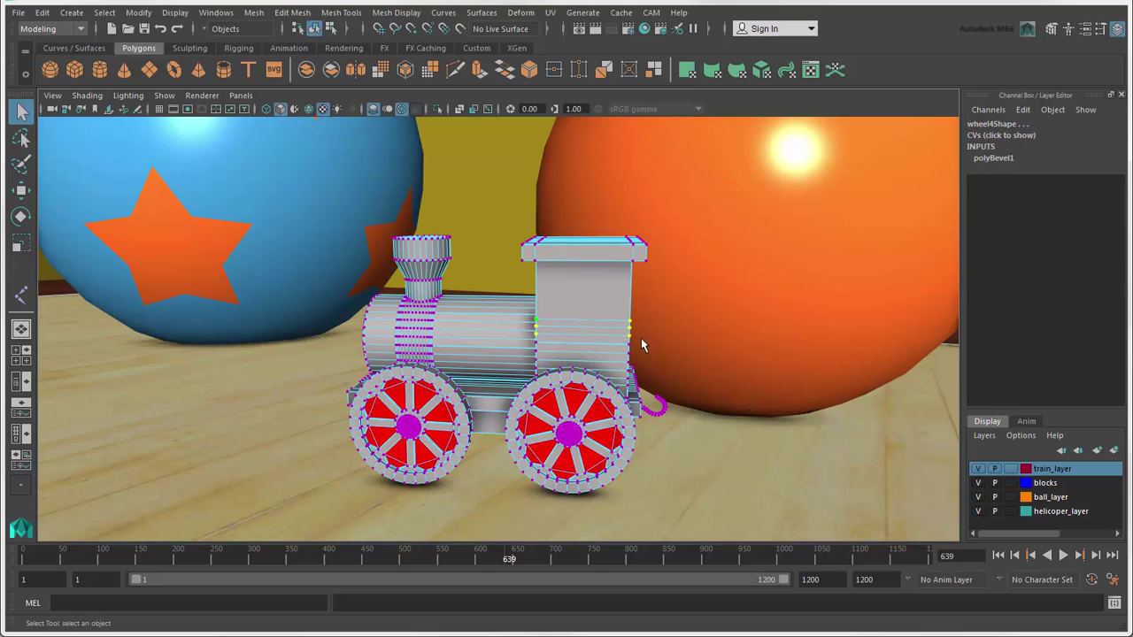
pyautogui.keyDown('ctrl'); pyautogui.rightClick(563, 258); pyautogui.keyUp('ctrl')
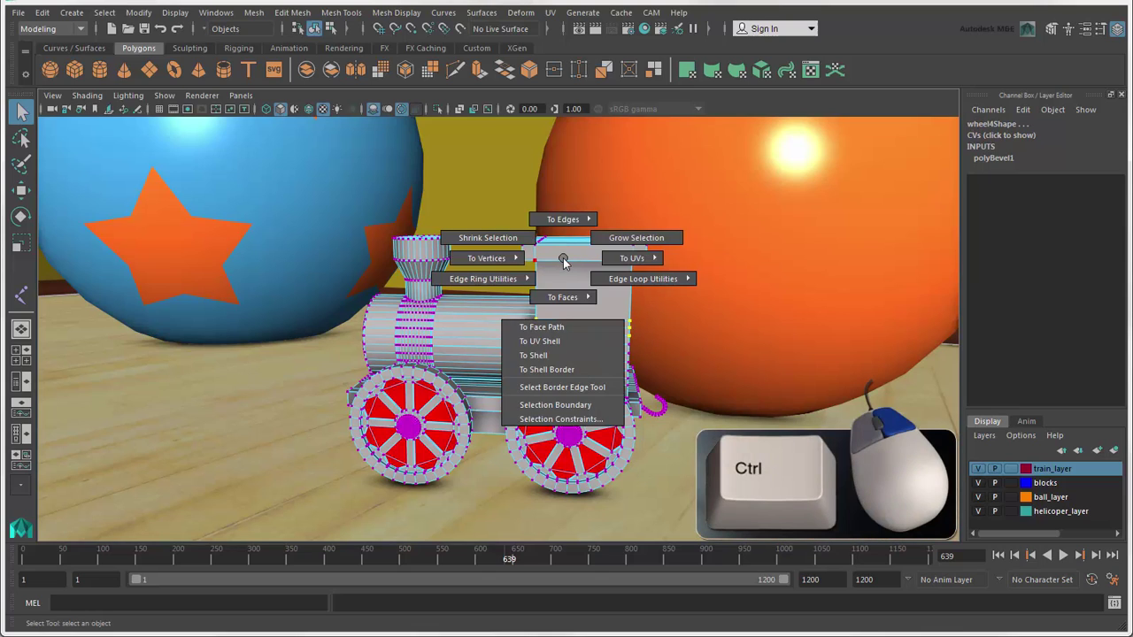
pyautogui.keyDown('ctrl'); pyautogui.moveTo(563, 260); pyautogui.dragTo(576, 331, button='right'); pyautogui.keyUp('ctrl')
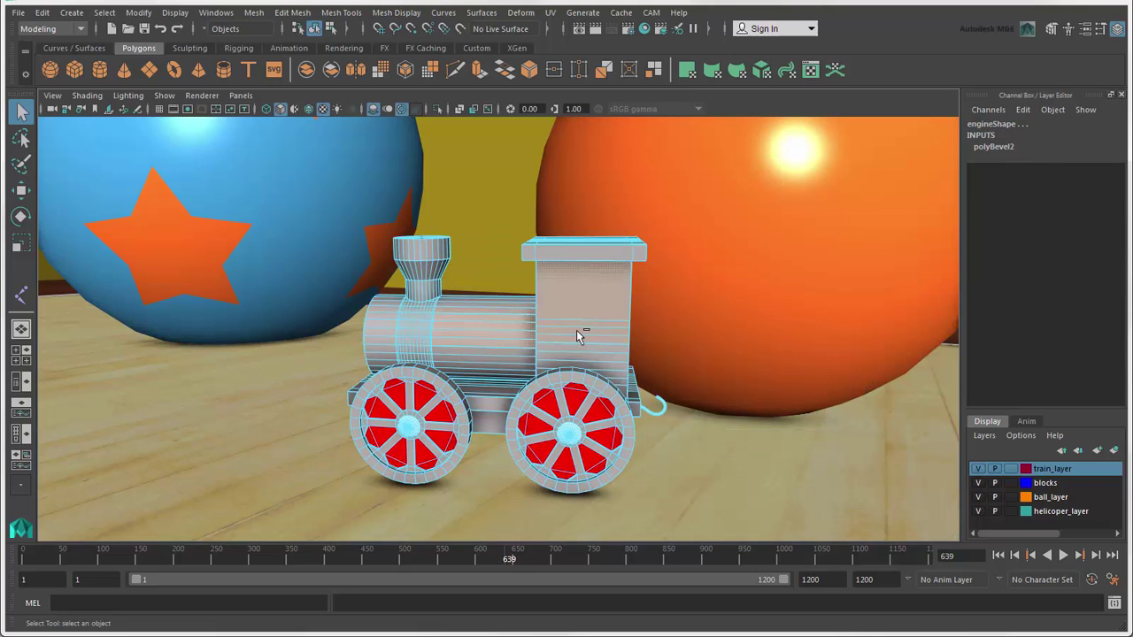
pyautogui.keyDown('shift'); pyautogui.rightClick(565, 273); pyautogui.keyUp('shift')
pyautogui.moveTo(566, 273)
pyautogui.keyDown('shift'); pyautogui.mouseDown(button='right')
pyautogui.moveTo(591, 262)
pyautogui.moveTo(591, 278)
pyautogui.moveTo(535, 312)
pyautogui.moveTo(496, 255)
pyautogui.moveTo(558, 238)
pyautogui.moveTo(561, 276)
pyautogui.moveTo(594, 256)
pyautogui.mouseUp(button='right'); pyautogui.keyUp('shift')
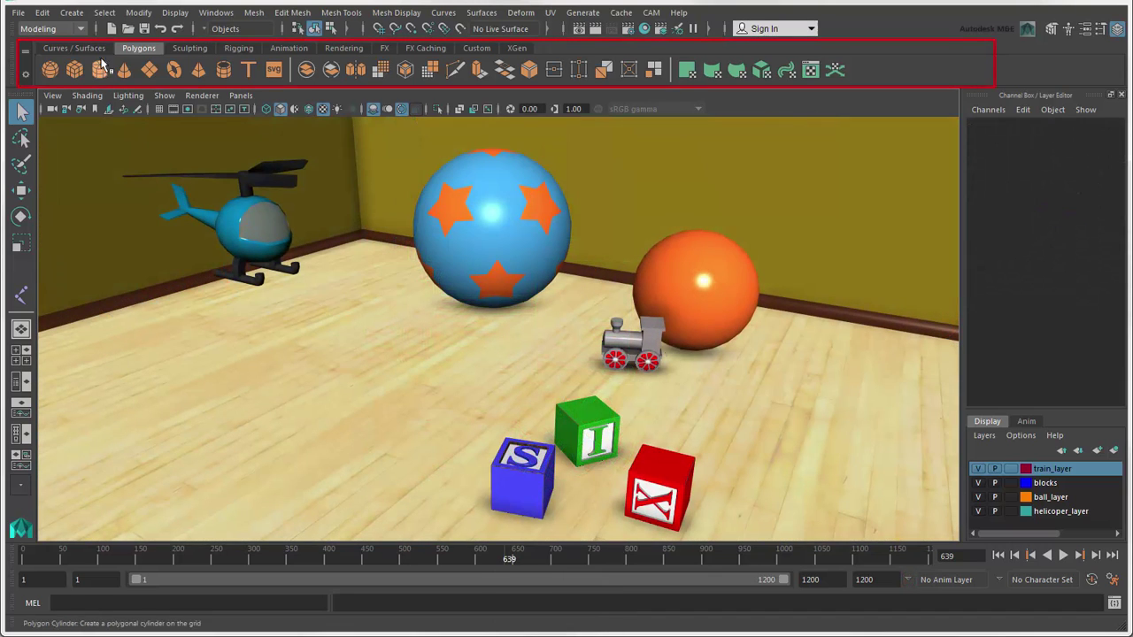
# Browse the Curves/Surfaces through XGen shelf tabs, ending on the Rigging shelf
pyautogui.click(97, 49)
pyautogui.click(138, 49)
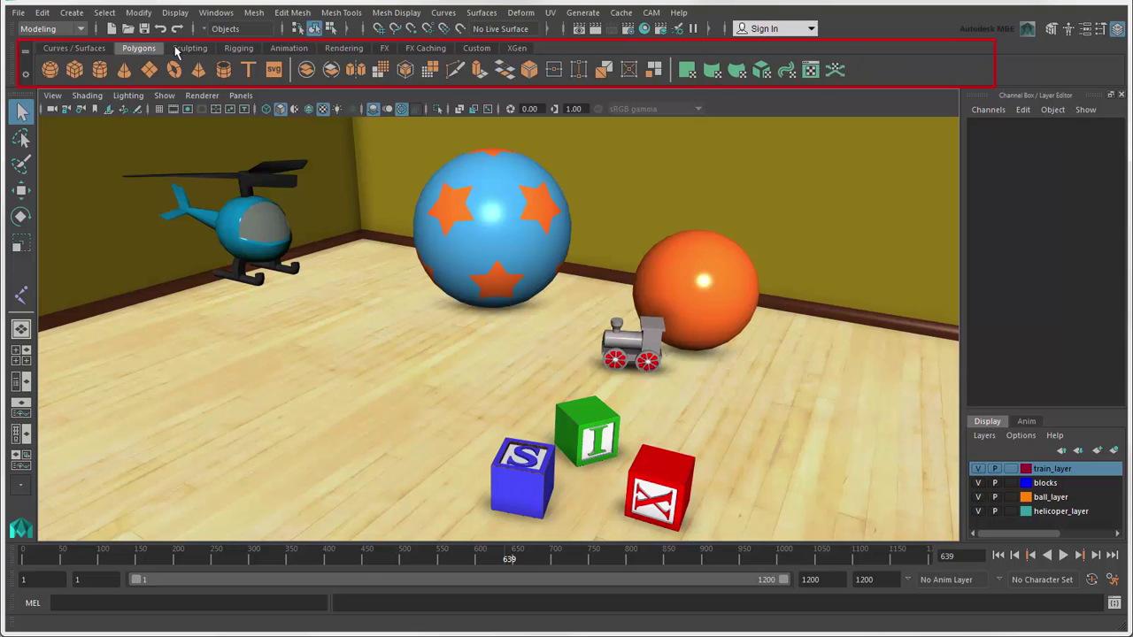
pyautogui.click(190, 49)
pyautogui.click(238, 50)
pyautogui.click(292, 49)
pyautogui.click(343, 49)
pyautogui.click(385, 50)
pyautogui.click(432, 49)
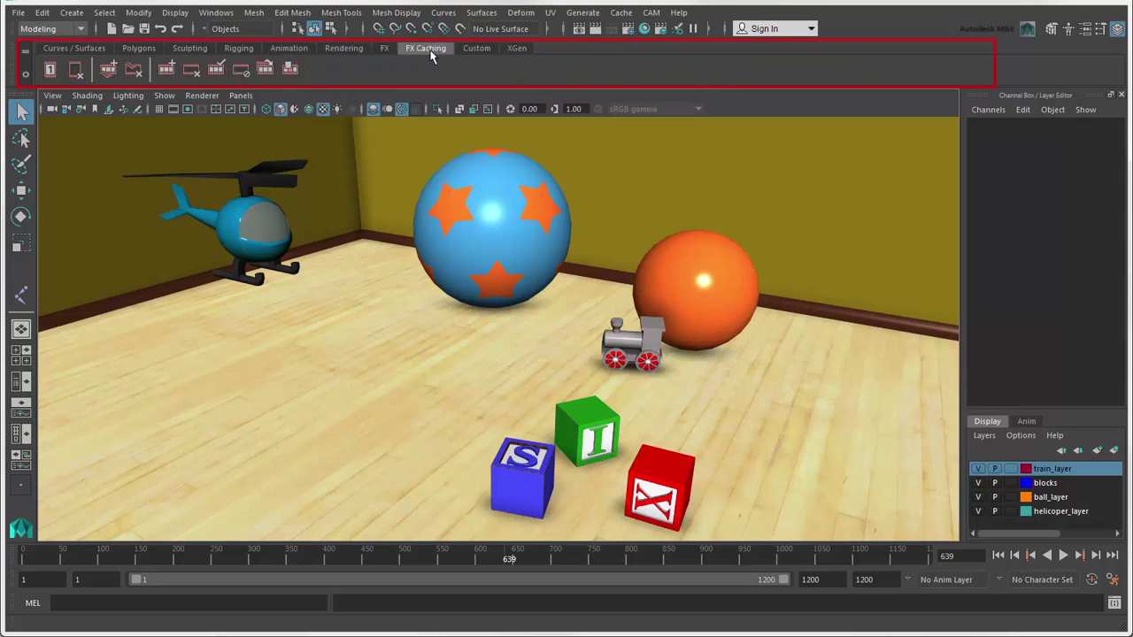
pyautogui.click(517, 49)
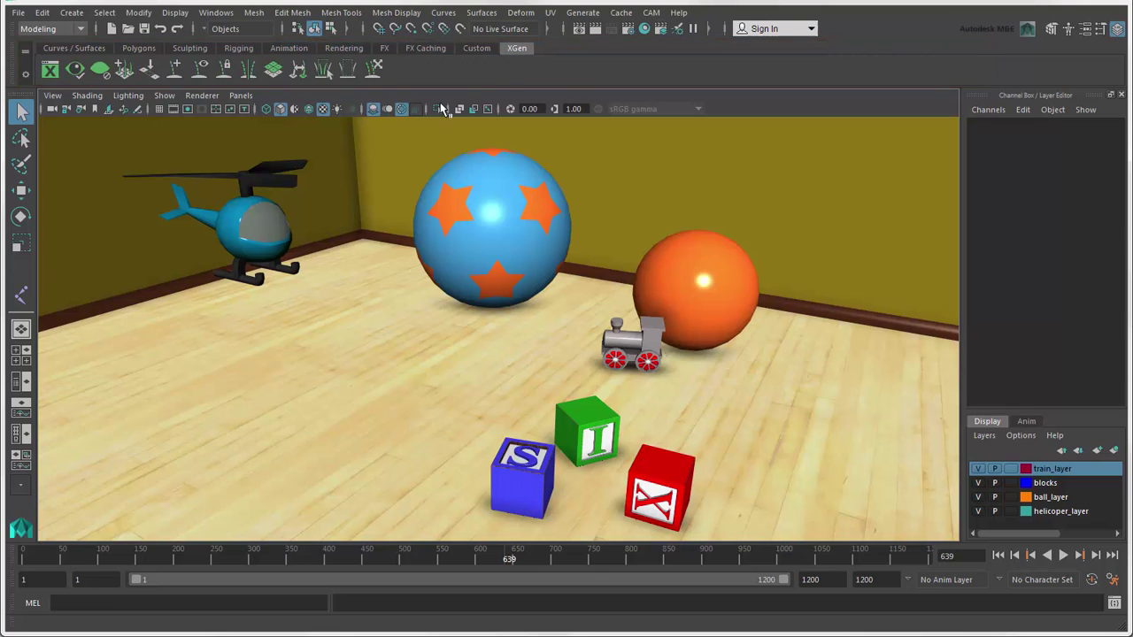
pyautogui.click(238, 48)
# Draw a four-joint chain on the floor with the Joint Tool
pyautogui.click(76, 71)
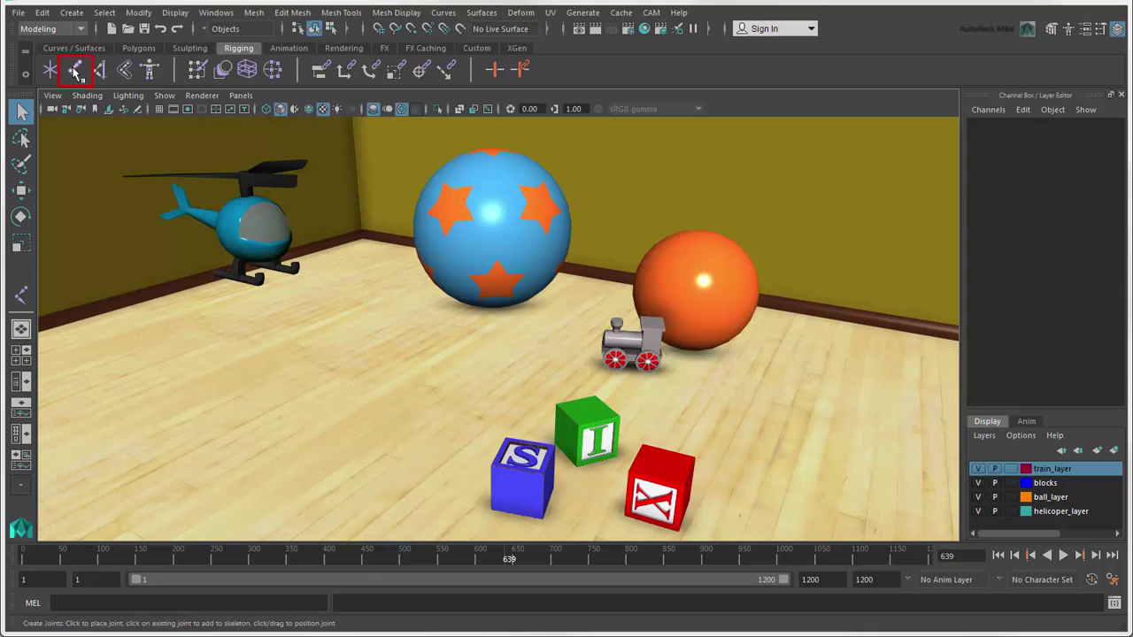
pyautogui.click(76, 71)
pyautogui.click(377, 257)
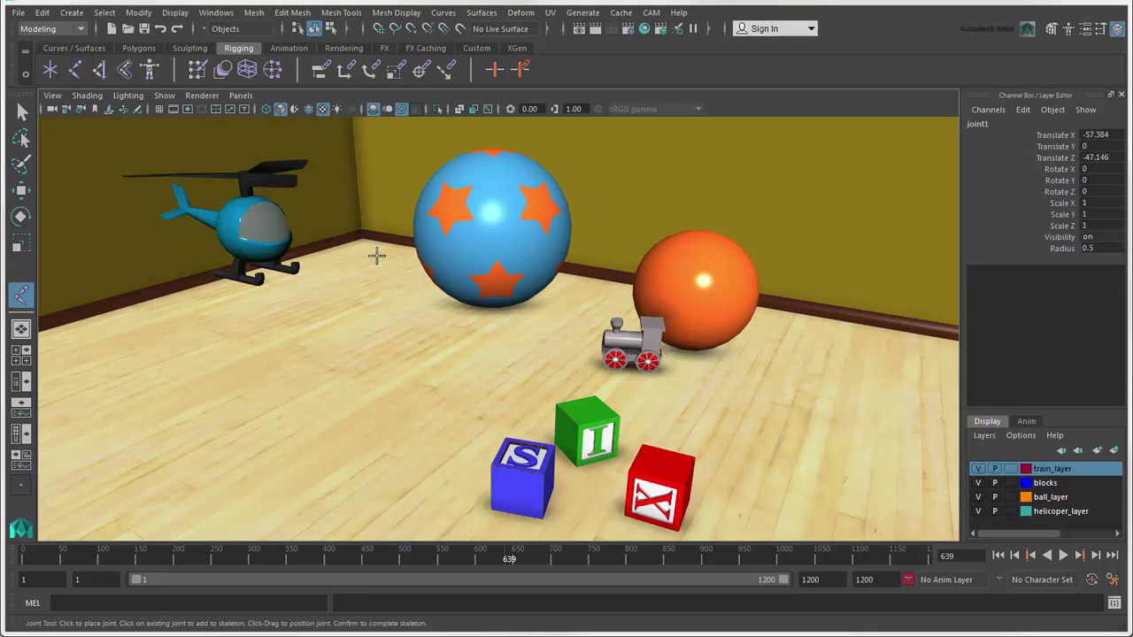
pyautogui.click(324, 322)
pyautogui.click(405, 406)
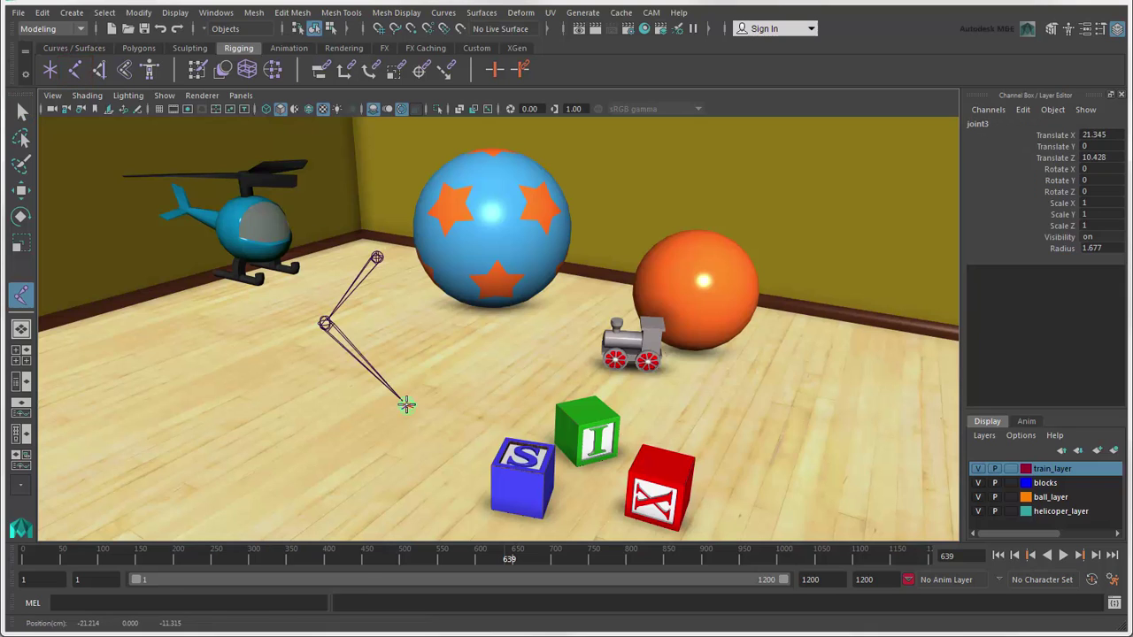
pyautogui.click(468, 416)
pyautogui.press('Return')
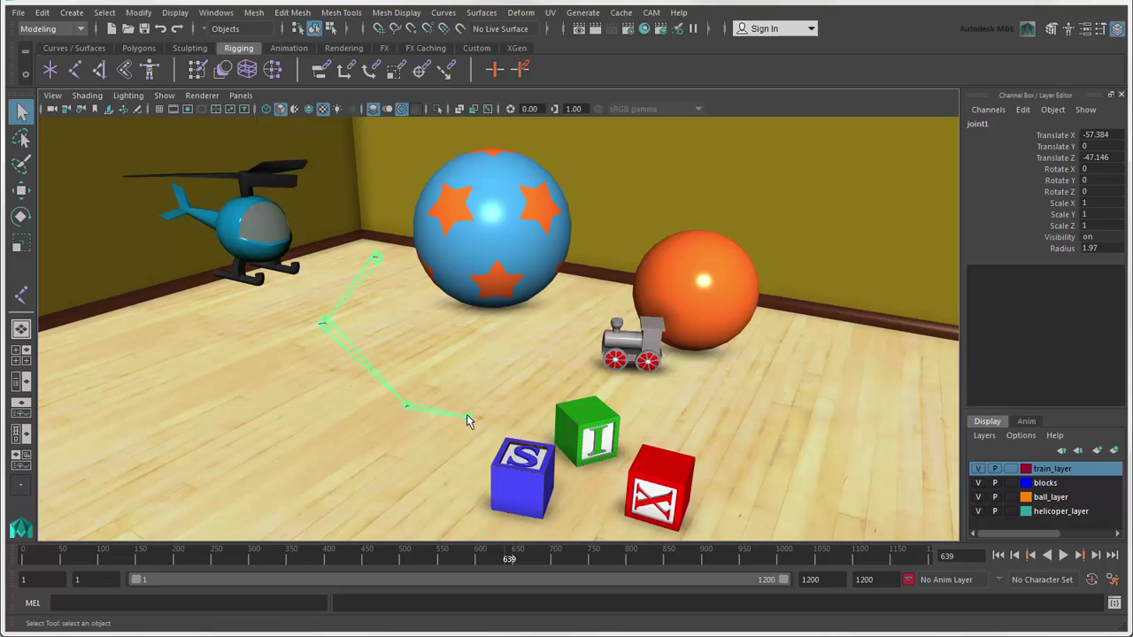
# Switch to the Rigging menu set, draw a second four-joint chain, and delete both chains
pyautogui.click(52, 28)
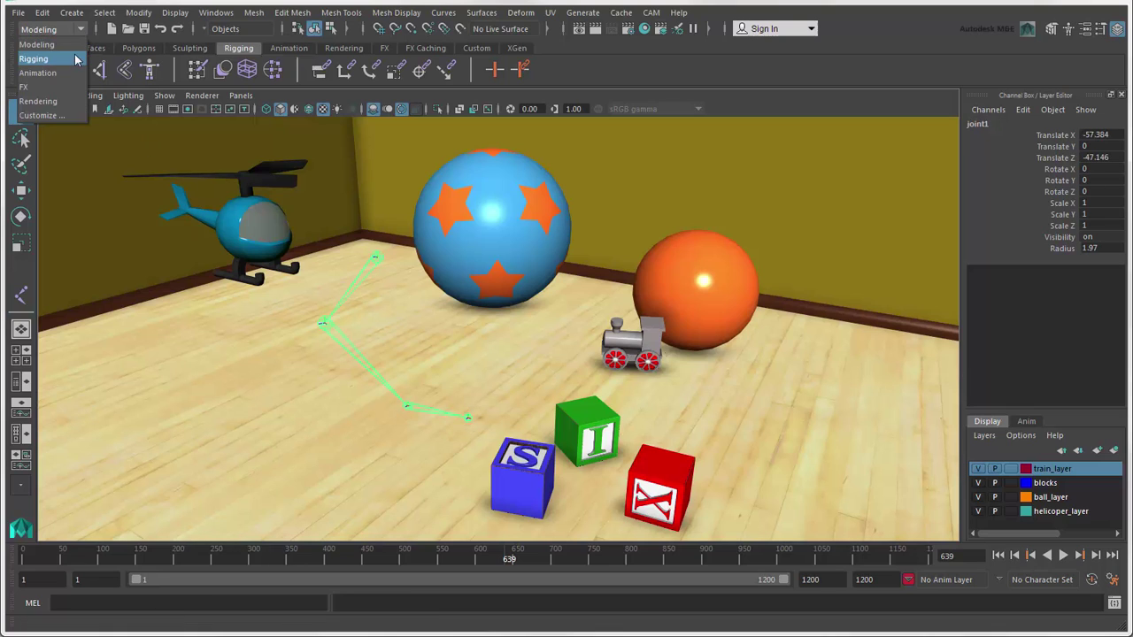
pyautogui.click(33, 58)
pyautogui.click(259, 13)
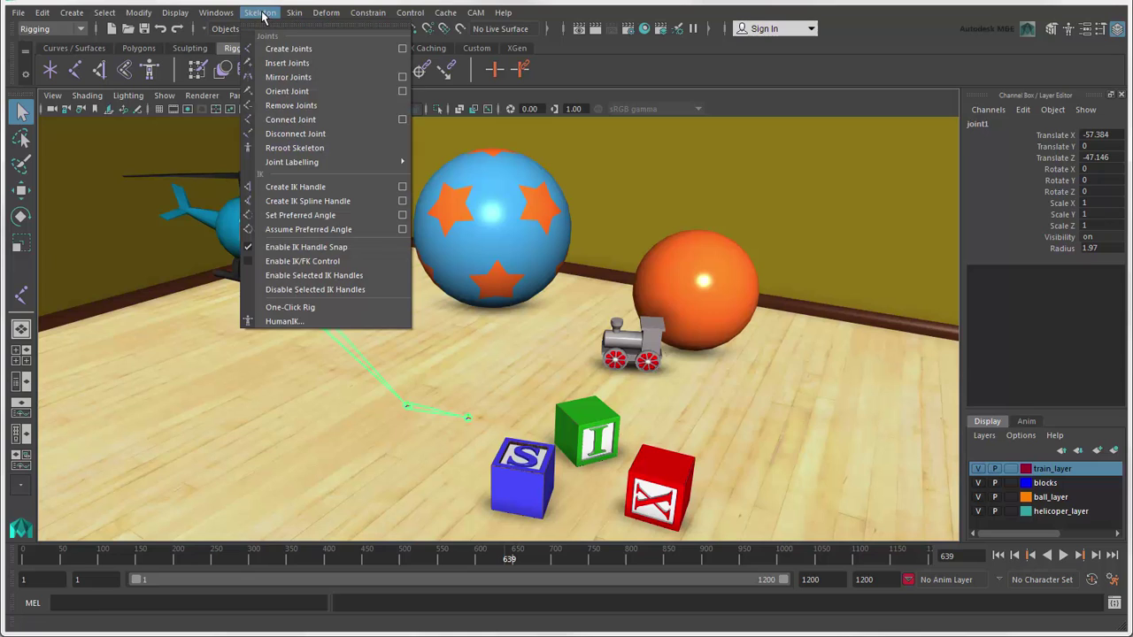
pyautogui.click(301, 51)
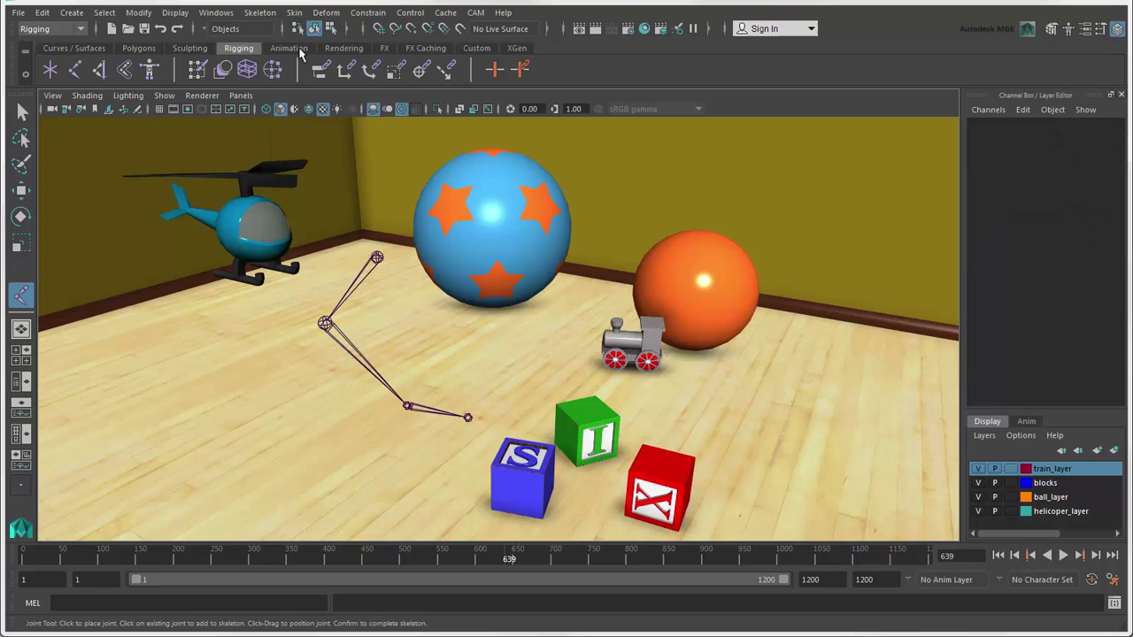
pyautogui.click(336, 258)
pyautogui.click(289, 324)
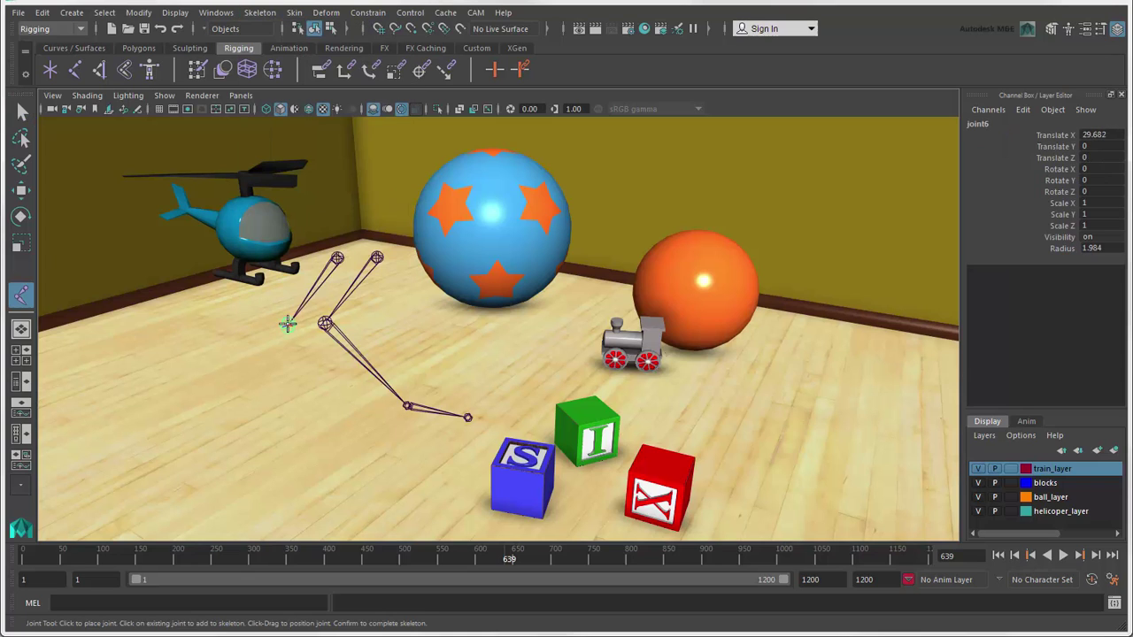
pyautogui.click(346, 415)
pyautogui.click(408, 452)
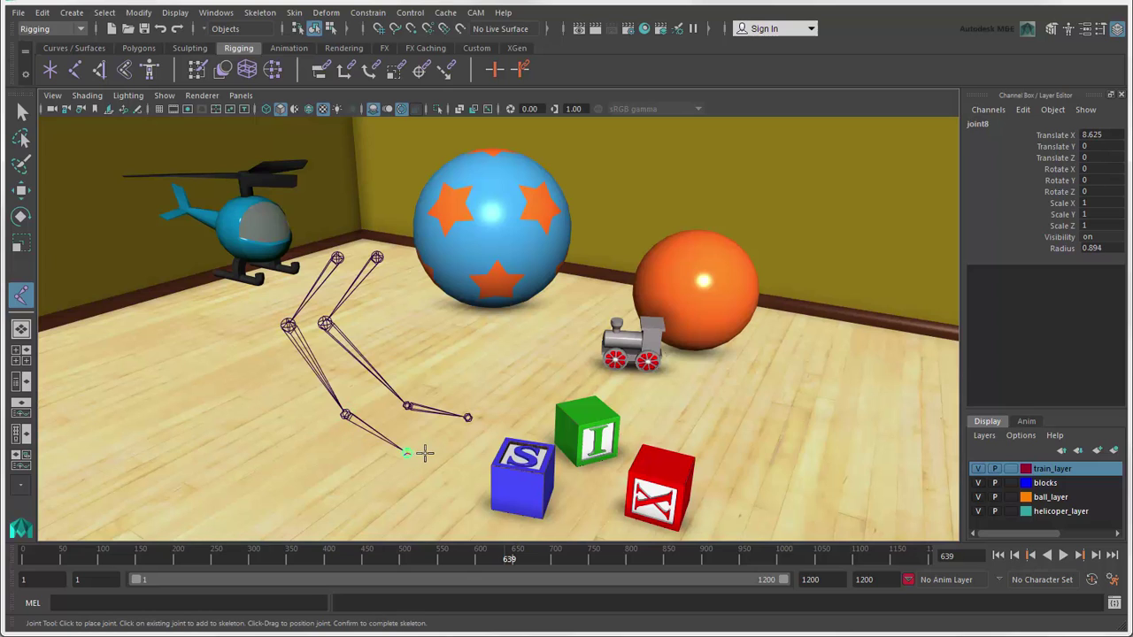
pyautogui.press('Return')
pyautogui.press('Delete')
# On the Custom shelf, try the outliner, preferences and train close-up buttons, ending on the original room view
pyautogui.click(476, 49)
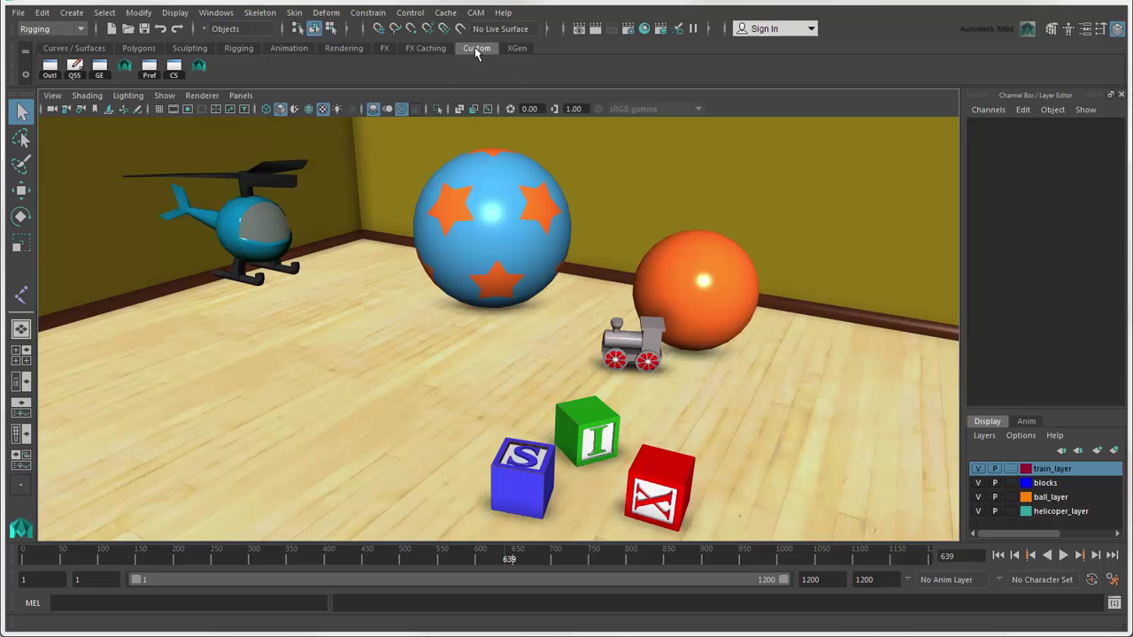
pyautogui.click(50, 68)
pyautogui.click(148, 68)
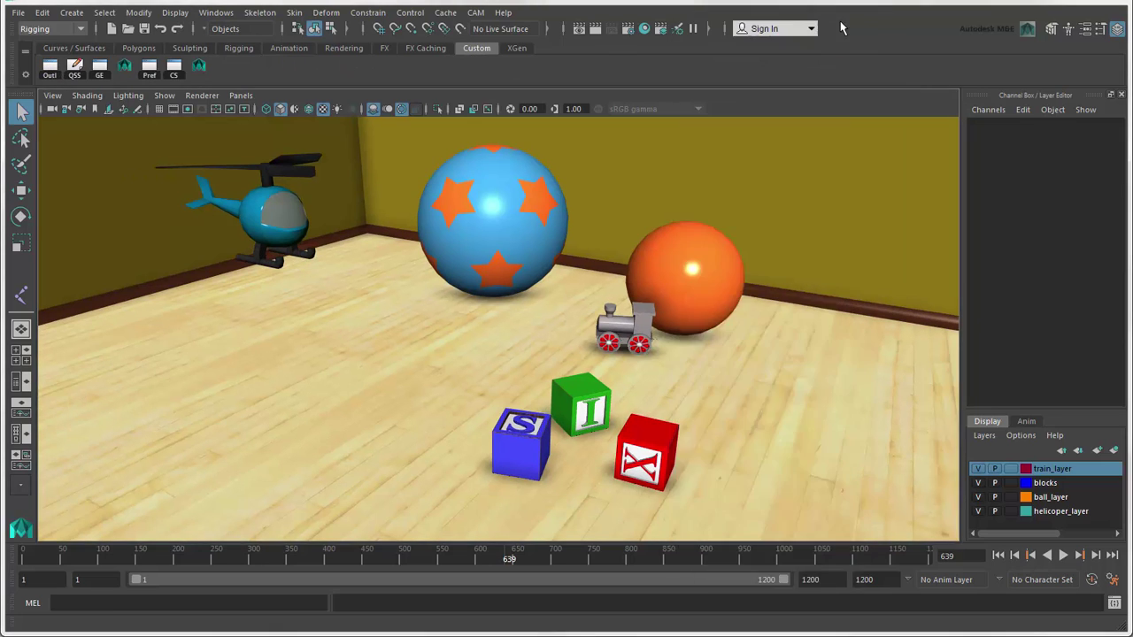
pyautogui.click(732, 142)
pyautogui.click(200, 67)
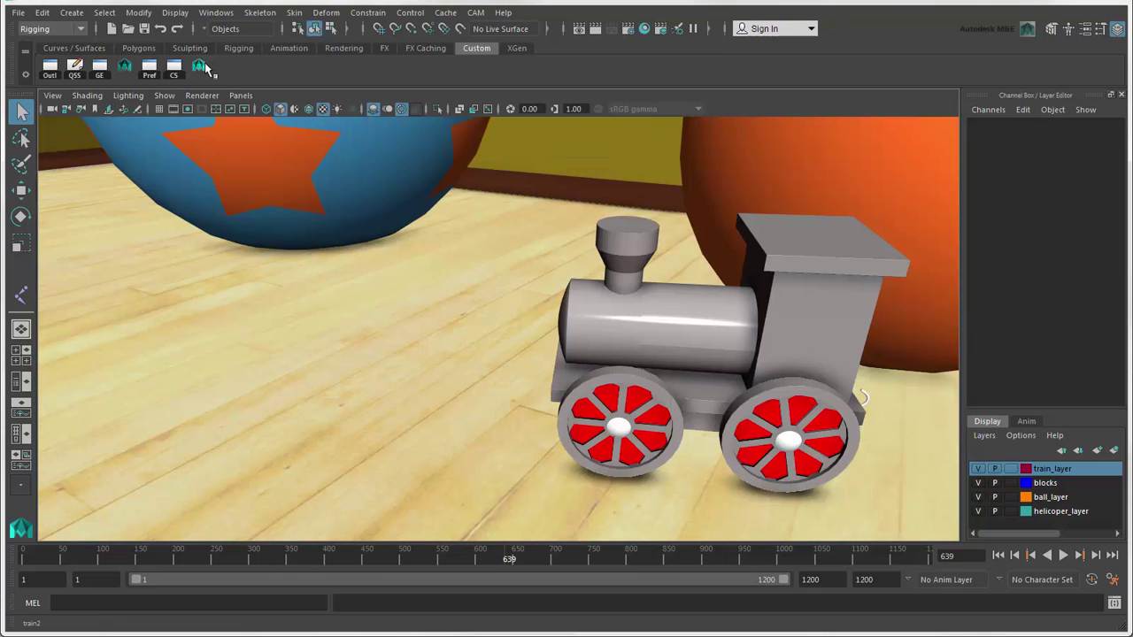
pyautogui.click(125, 67)
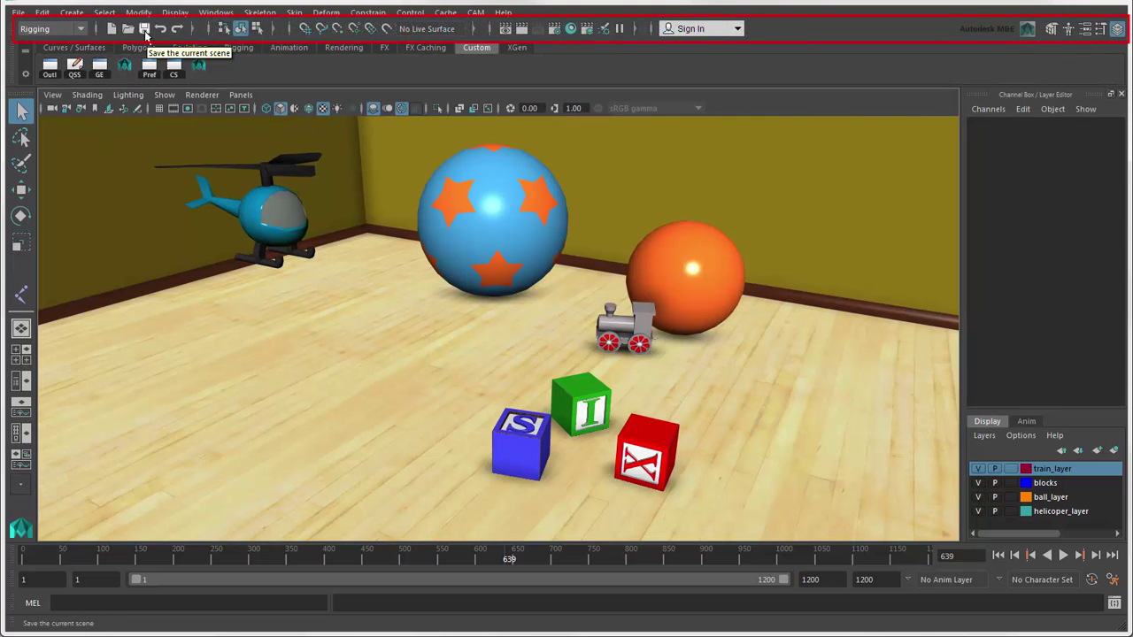
pyautogui.click(196, 30)
pyautogui.click(196, 29)
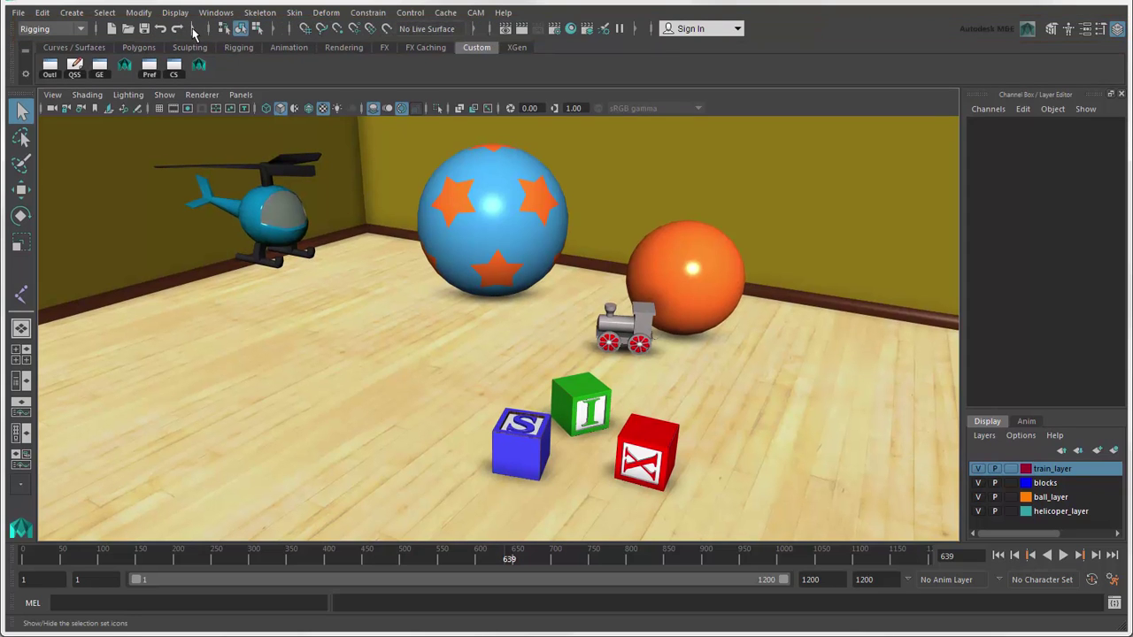
pyautogui.click(196, 29)
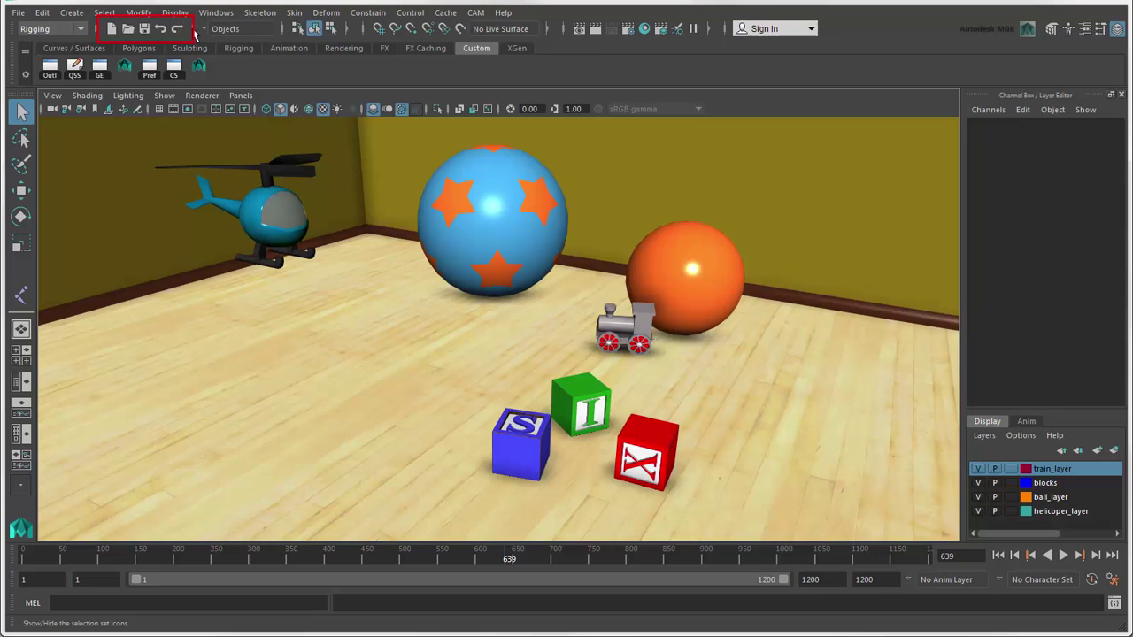
pyautogui.click(196, 30)
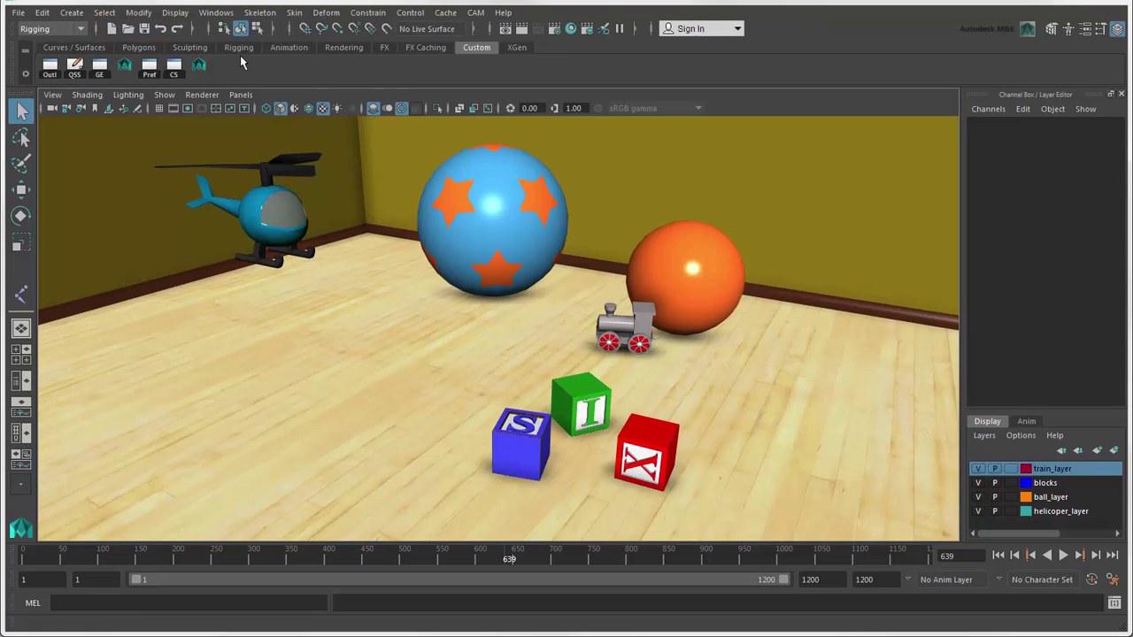
pyautogui.click(274, 30)
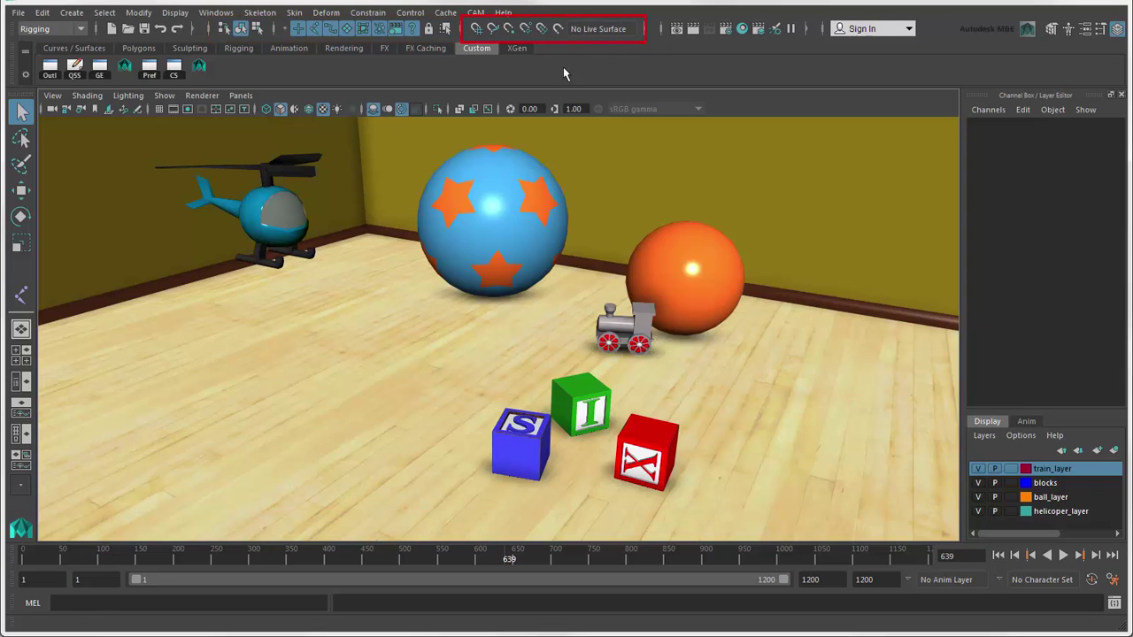
pyautogui.click(645, 29)
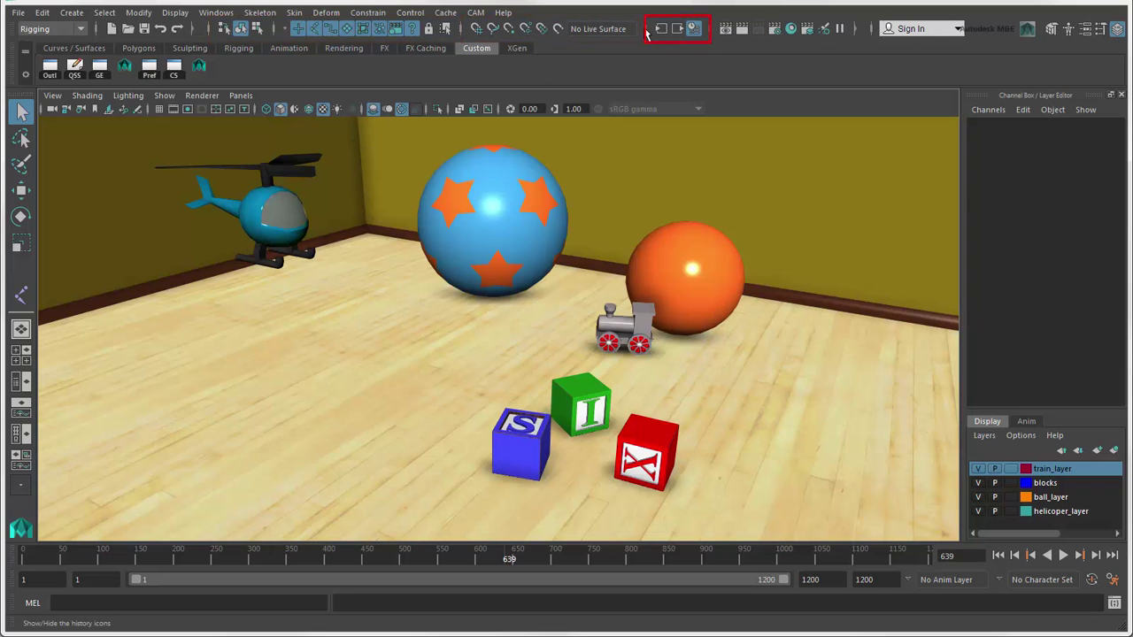
pyautogui.click(646, 30)
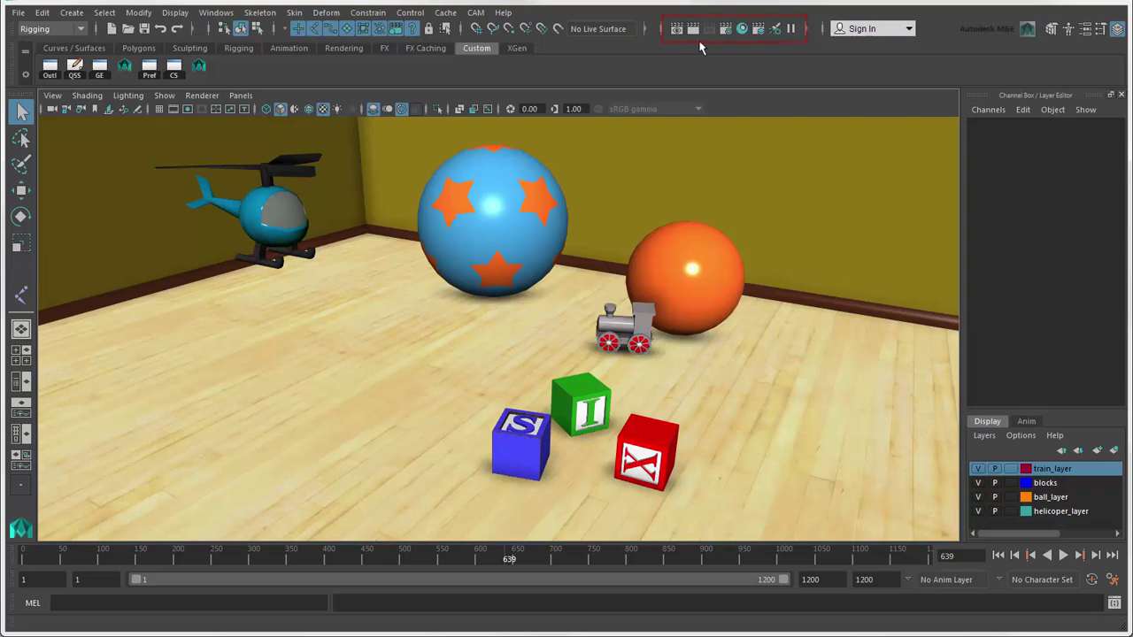
pyautogui.click(807, 30)
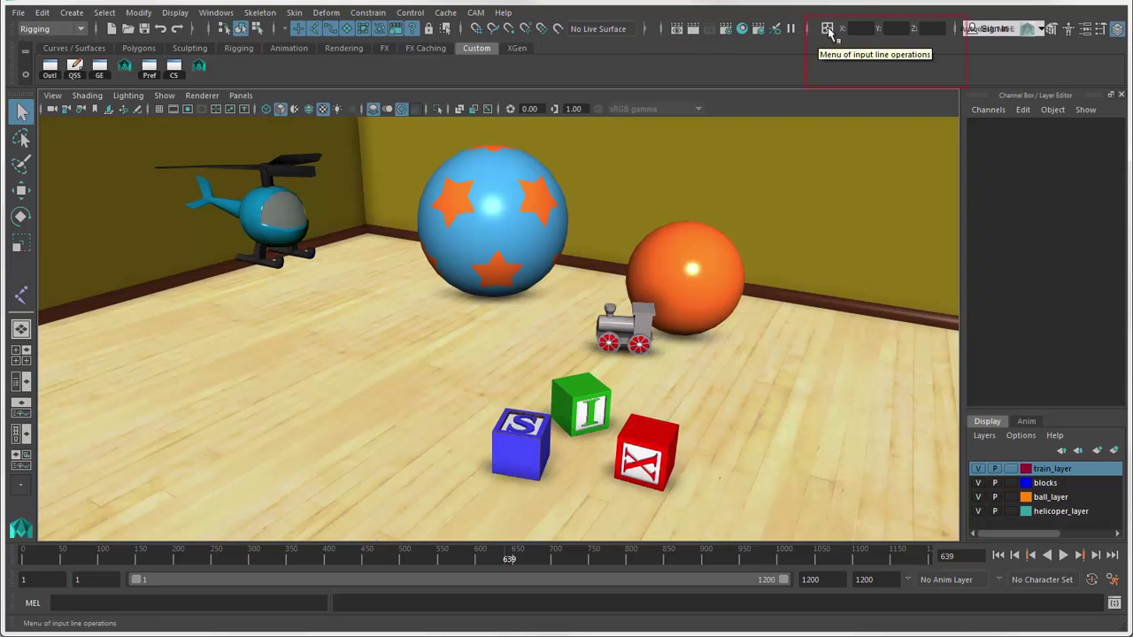
pyautogui.click(827, 31)
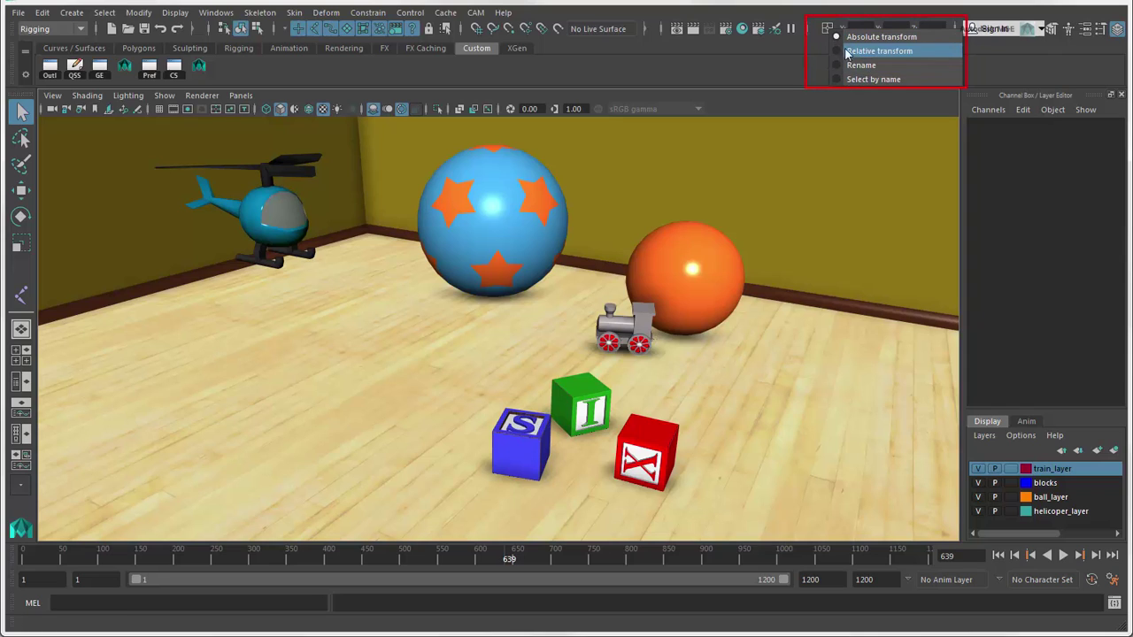
pyautogui.click(844, 51)
pyautogui.click(807, 29)
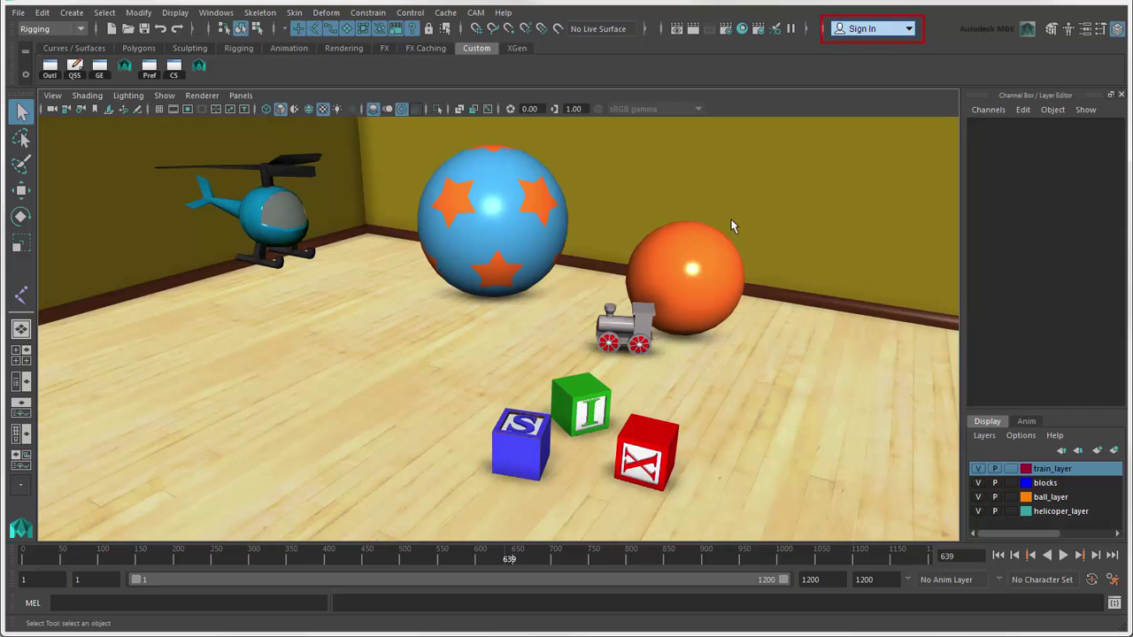
pyautogui.click(909, 31)
# Select the helicopter, lasso the blue ball, and try paint selection before returning to object selection
pyautogui.click(897, 87)
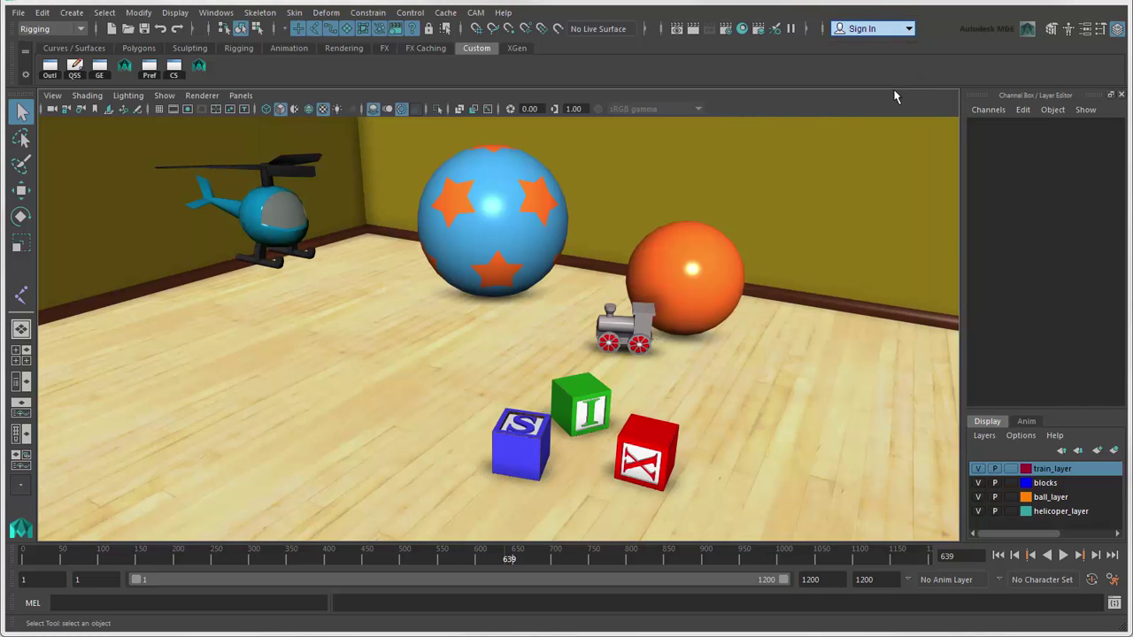
pyautogui.click(24, 113)
pyautogui.click(274, 221)
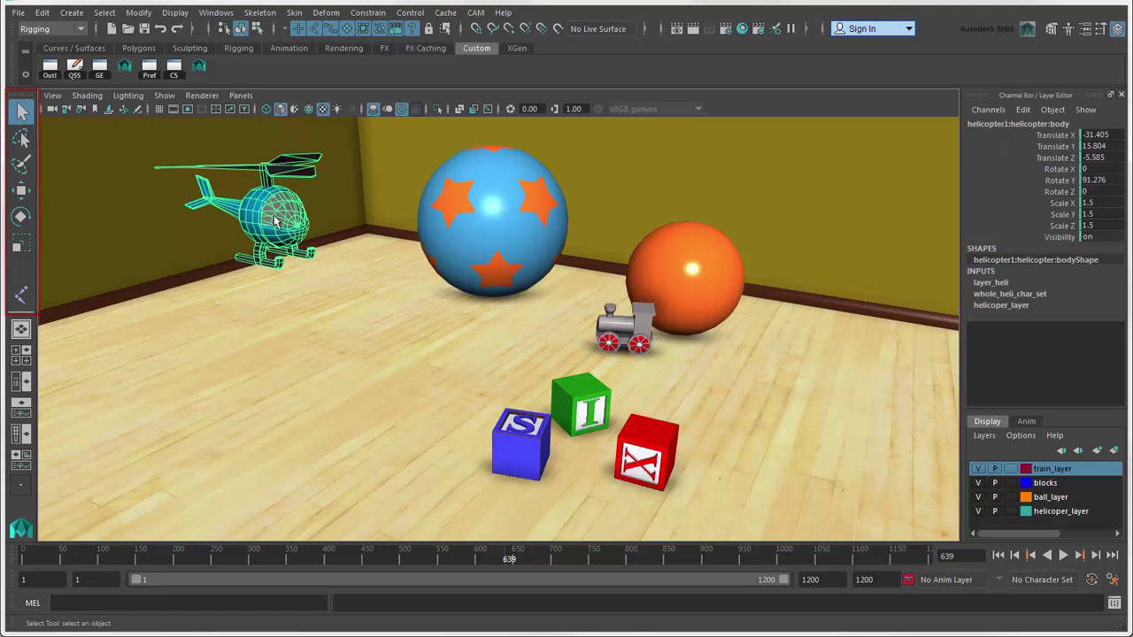
pyautogui.click(21, 138)
pyautogui.moveTo(492, 189); pyautogui.dragTo(425, 212)
pyautogui.click(21, 166)
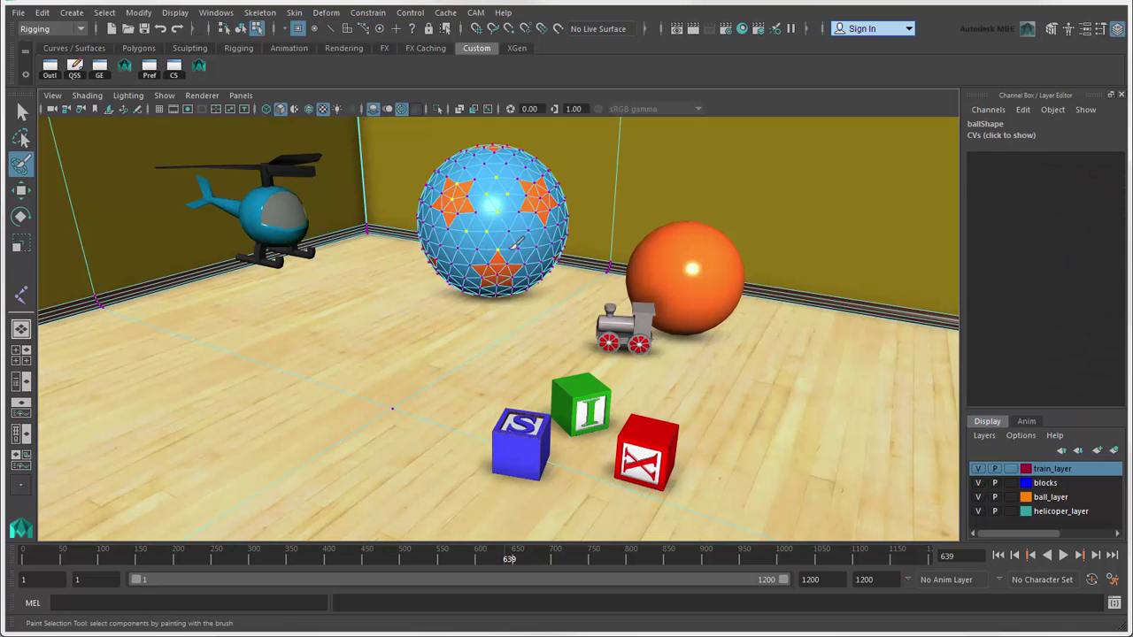
pyautogui.press('q')
pyautogui.press('F8')
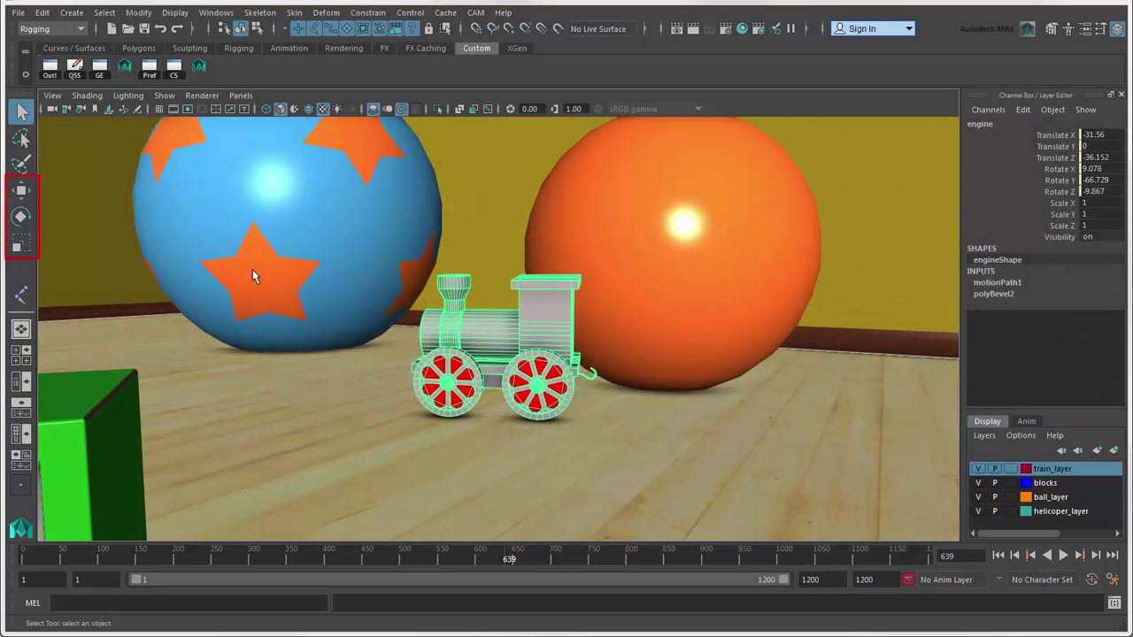
# Move the train, rotate it toward the camera, and undo a trial scale
pyautogui.click(21, 191)
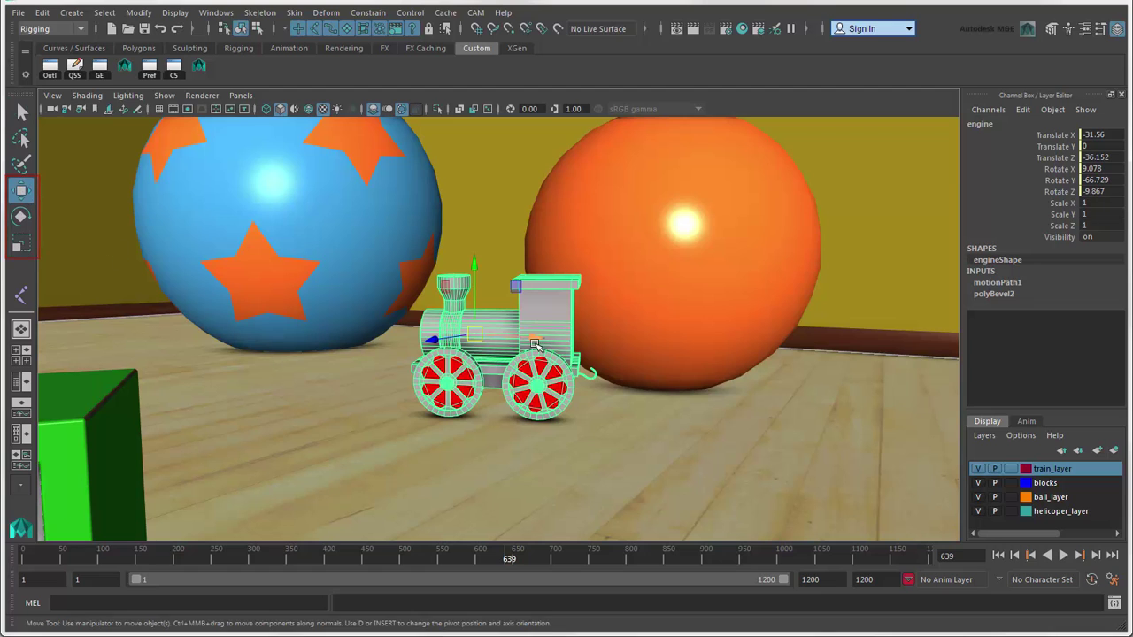
pyautogui.moveTo(531, 341)
pyautogui.mouseDown()
pyautogui.moveTo(390, 345)
pyautogui.moveTo(581, 394)
pyautogui.moveTo(525, 395)
pyautogui.moveTo(557, 398)
pyautogui.mouseUp()
pyautogui.press('e')
pyautogui.moveTo(526, 355); pyautogui.dragTo(637, 356)
pyautogui.click(21, 242)
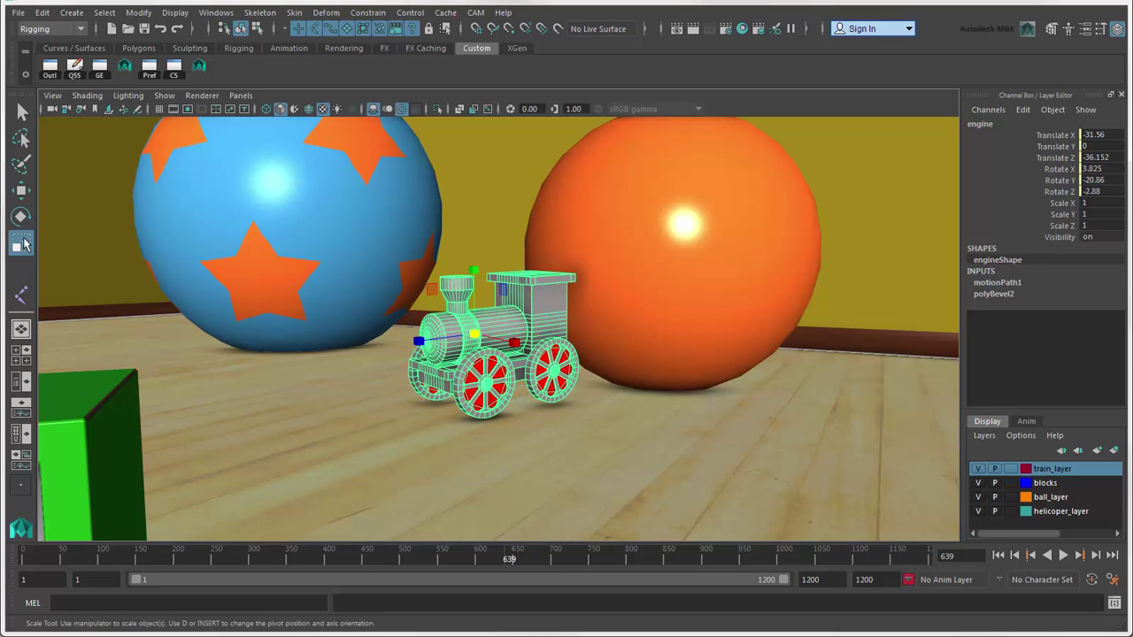
pyautogui.moveTo(475, 334); pyautogui.dragTo(447, 367)
pyautogui.hotkey('ctrl', 'z')
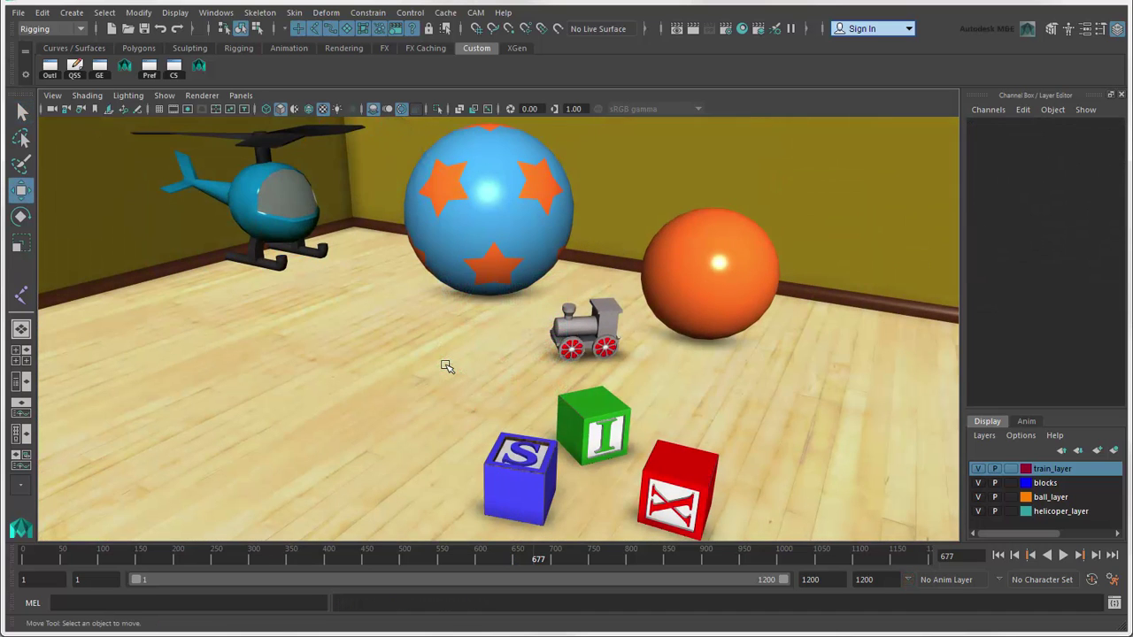
# Key the blue star ball at frame 677 and at a new position at frame 751, then play it back
pyautogui.click(525, 242)
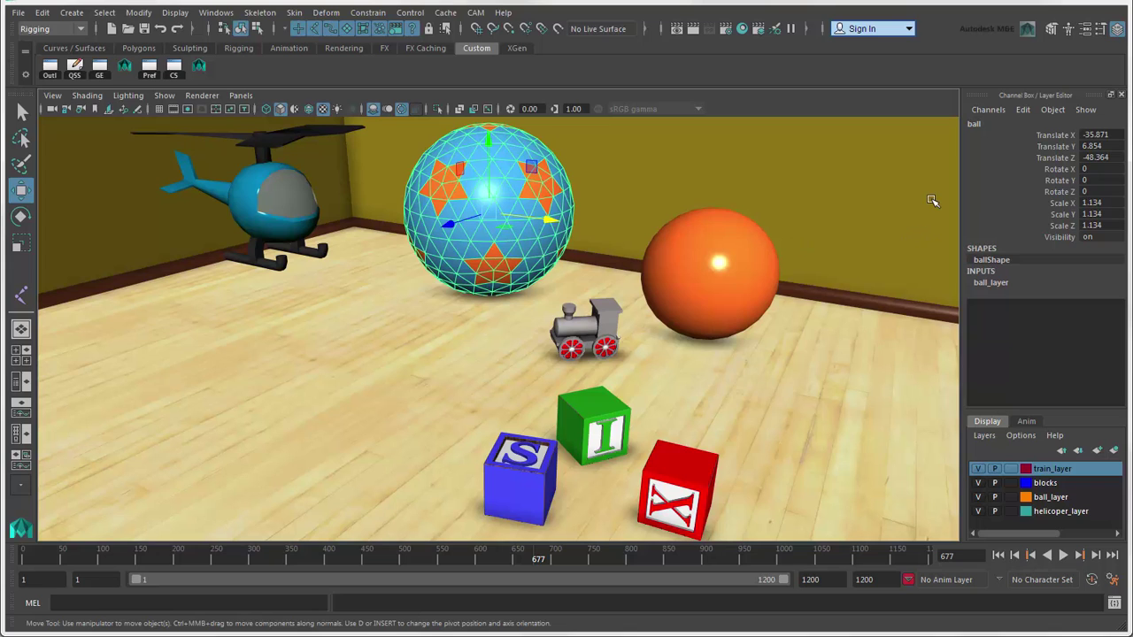
pyautogui.moveTo(500, 231); pyautogui.dragTo(478, 280)
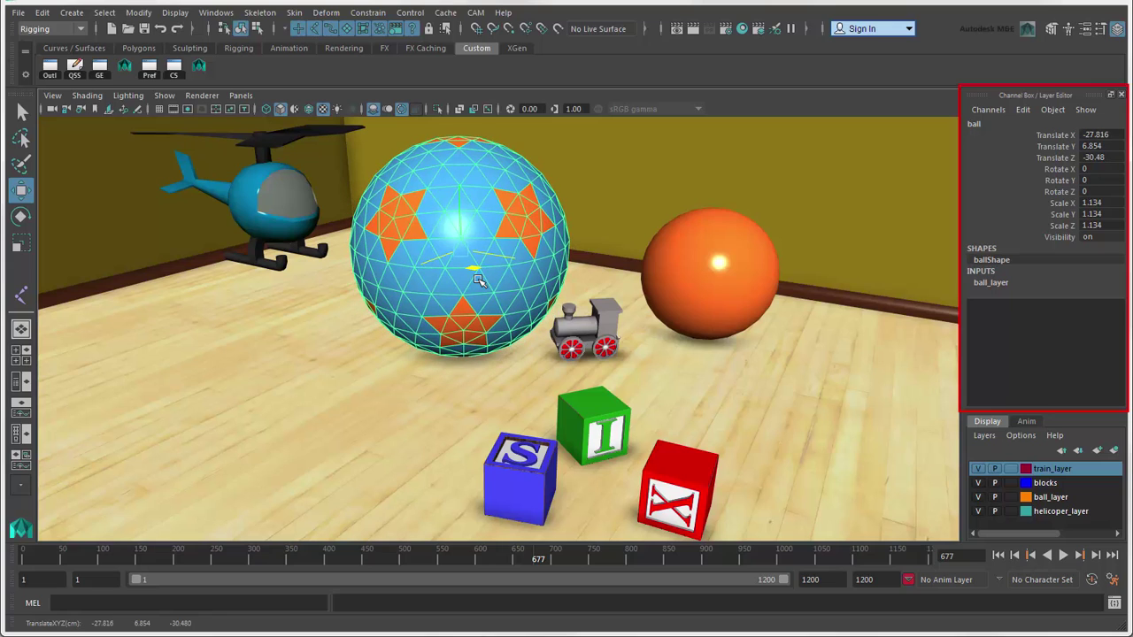
pyautogui.press('s')
pyautogui.click(592, 556)
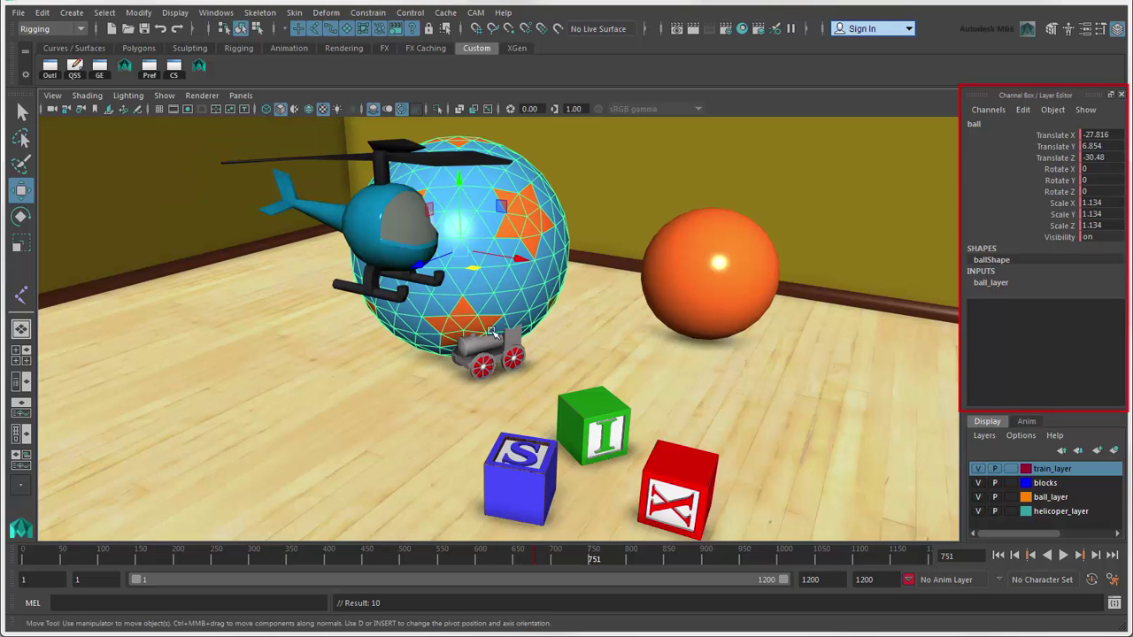
pyautogui.moveTo(485, 305); pyautogui.dragTo(523, 210)
pyautogui.press('s')
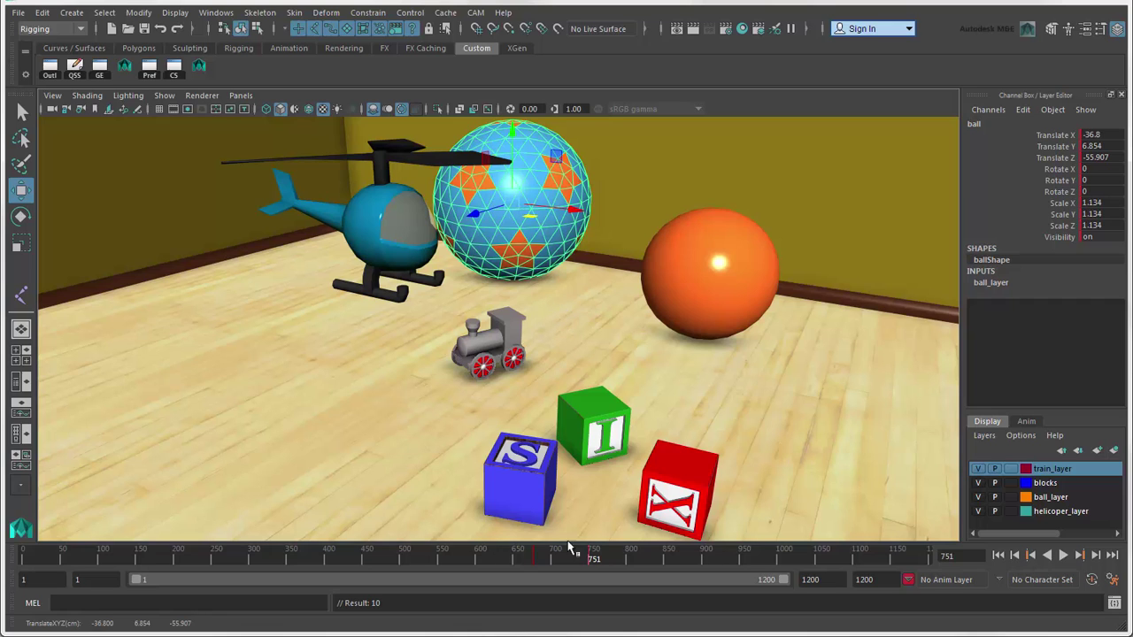
pyautogui.click(537, 558)
pyautogui.hotkey('alt', 'v')
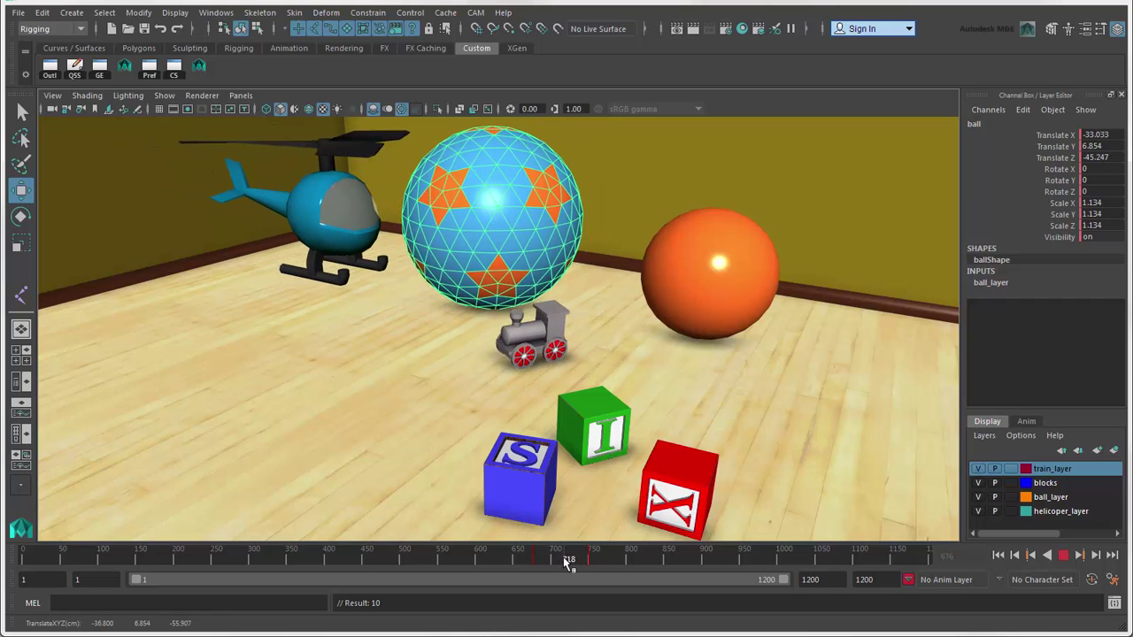
pyautogui.hotkey('alt', 'v')
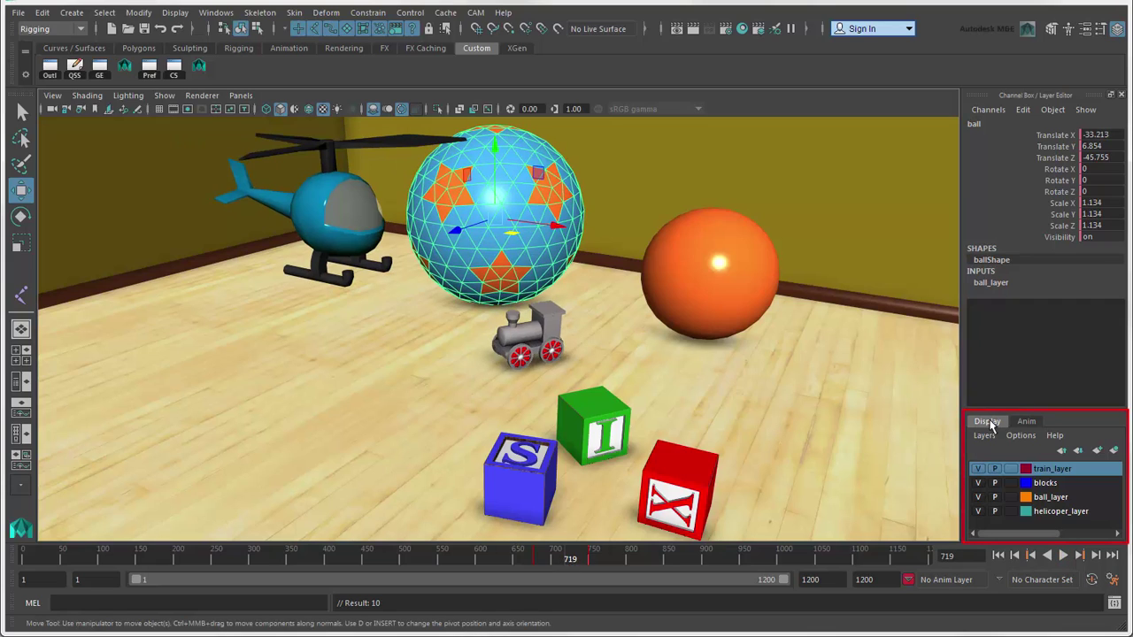
# Toggle visibility of train_layer and blocks, and template mode of ball_layer and helicoper_layer, restoring all
pyautogui.click(978, 469)
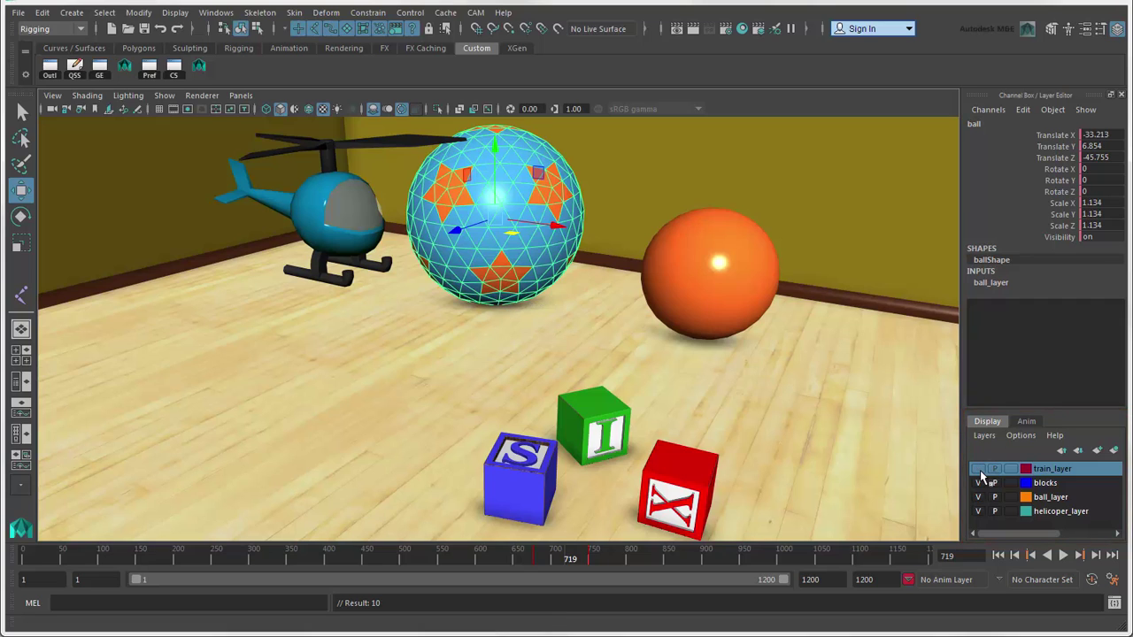
pyautogui.click(979, 469)
pyautogui.click(979, 484)
pyautogui.click(978, 483)
pyautogui.click(1012, 497)
pyautogui.click(1011, 512)
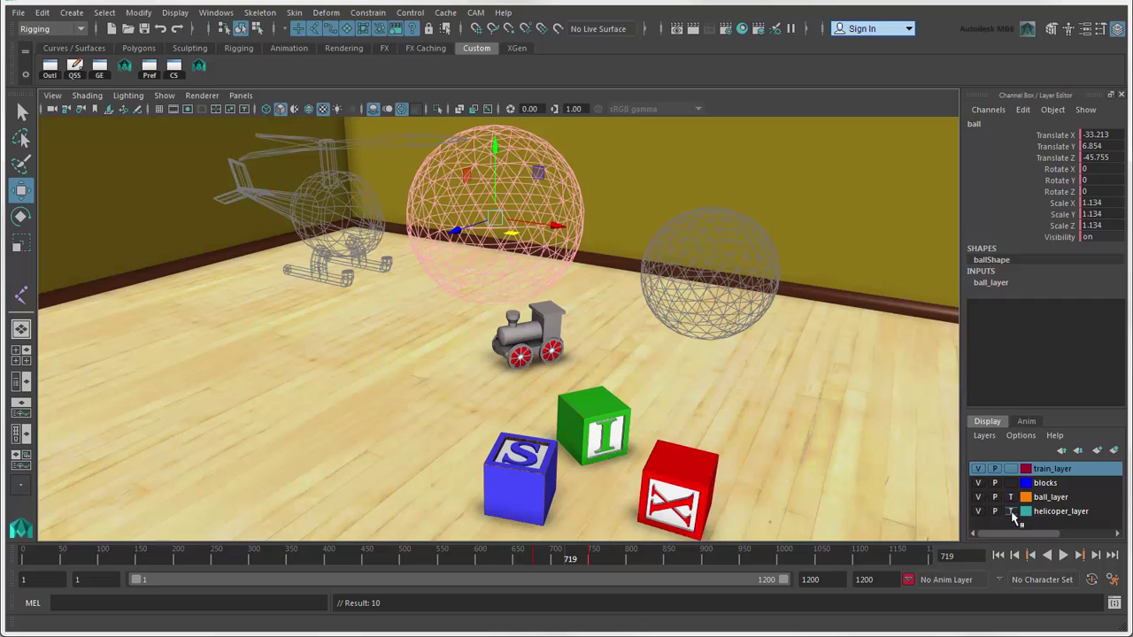
pyautogui.click(1011, 512)
pyautogui.click(1011, 498)
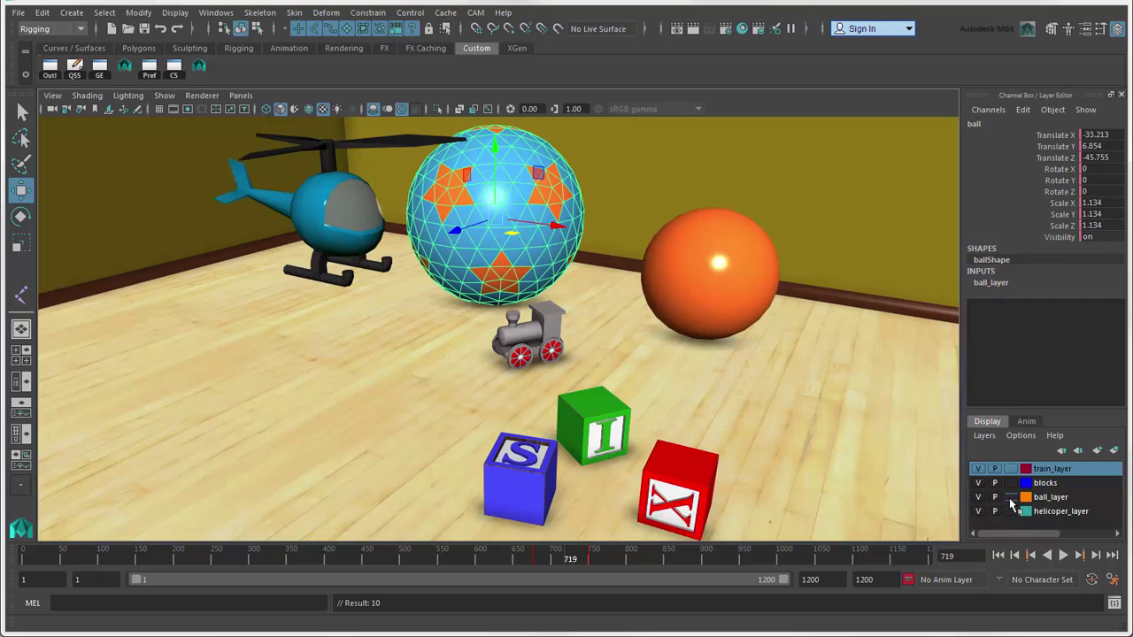
# In the Anim layers, select the helicopter and layer_heli, then make BaseAnimation the current layer
pyautogui.click(1028, 422)
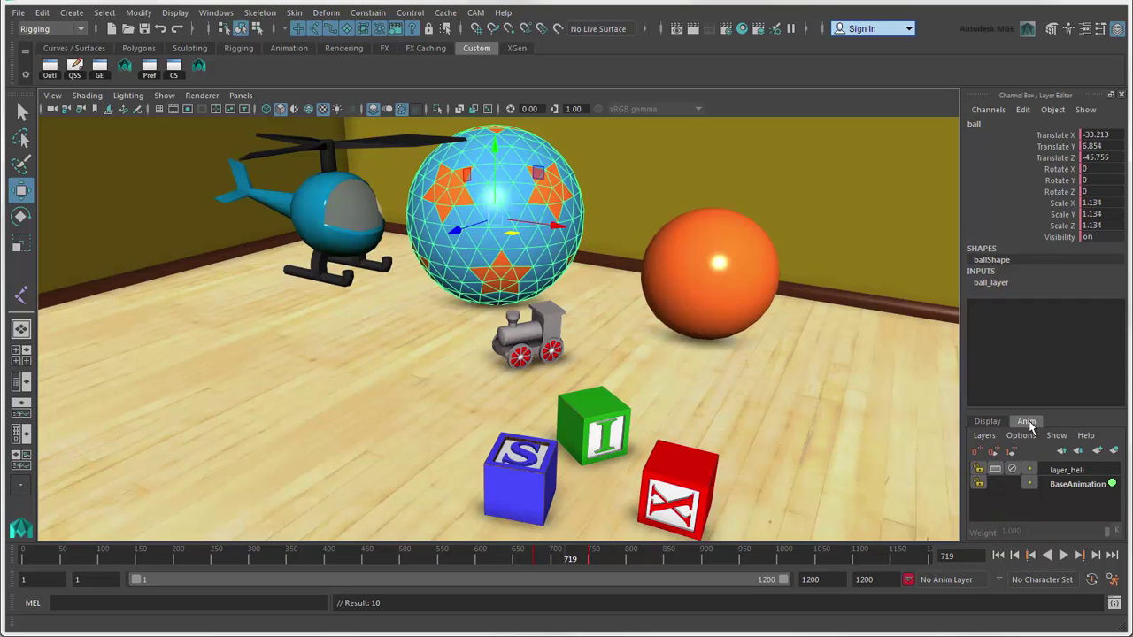
pyautogui.click(334, 241)
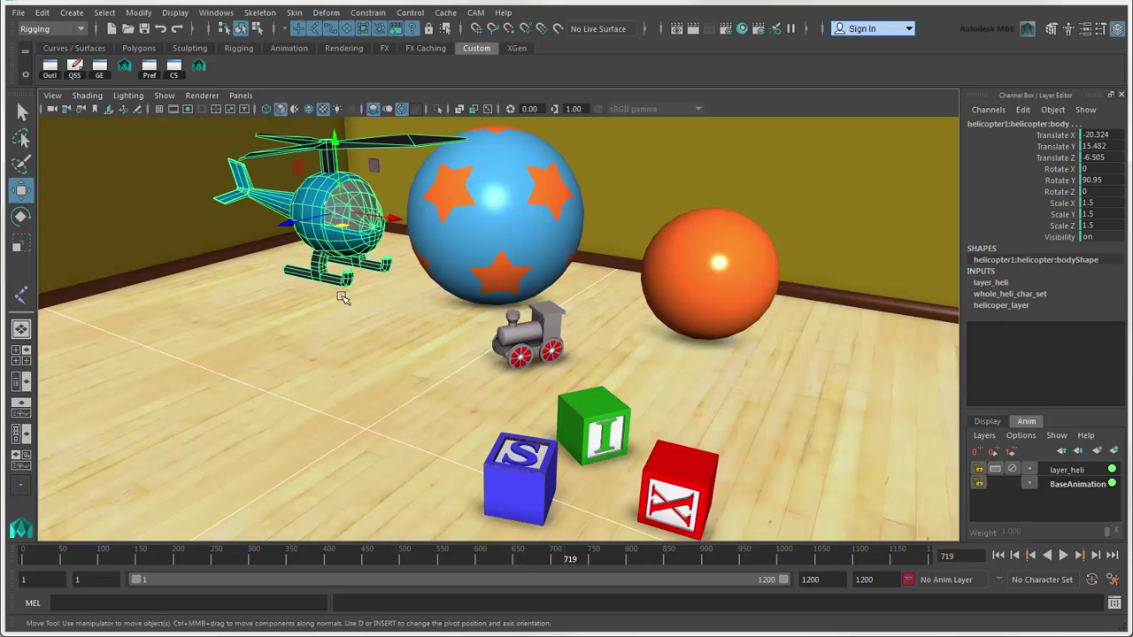
pyautogui.click(1067, 470)
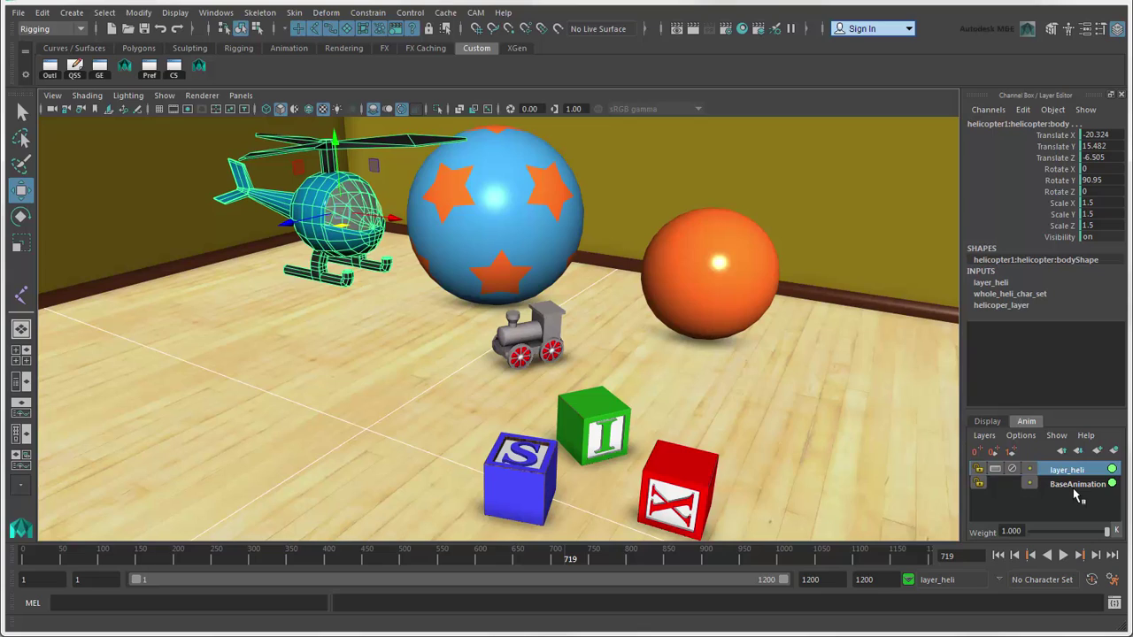
pyautogui.click(908, 580)
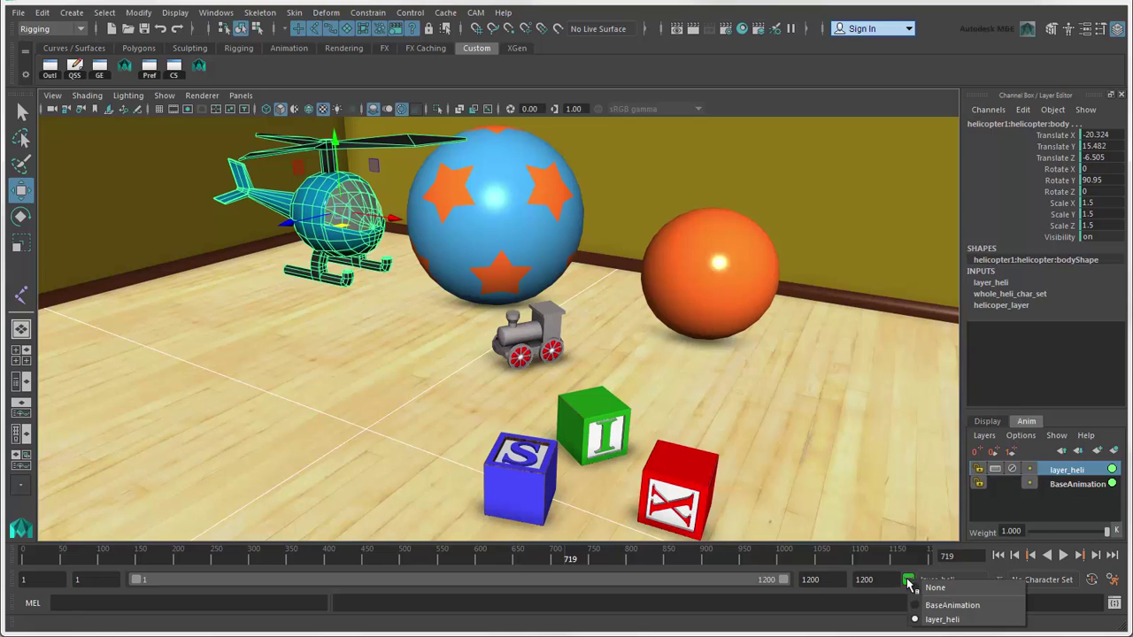
pyautogui.click(995, 611)
pyautogui.click(987, 422)
# Step through the helicopter's transform, shape, layer and set node tabs to the helicopter_paint Phong material
pyautogui.click(1089, 32)
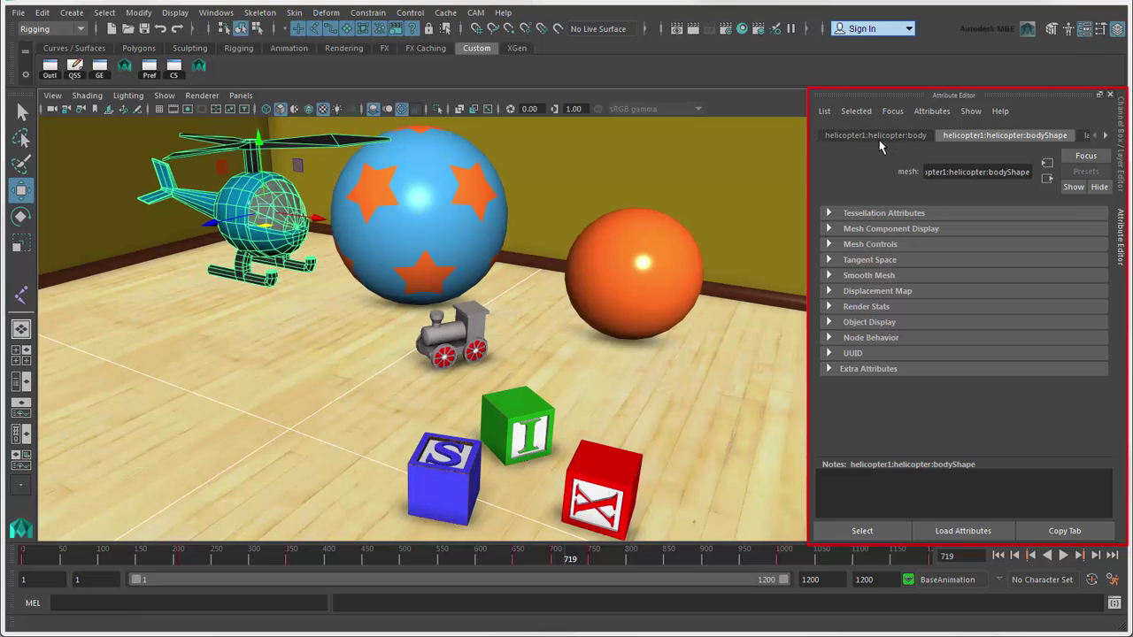
pyautogui.click(875, 136)
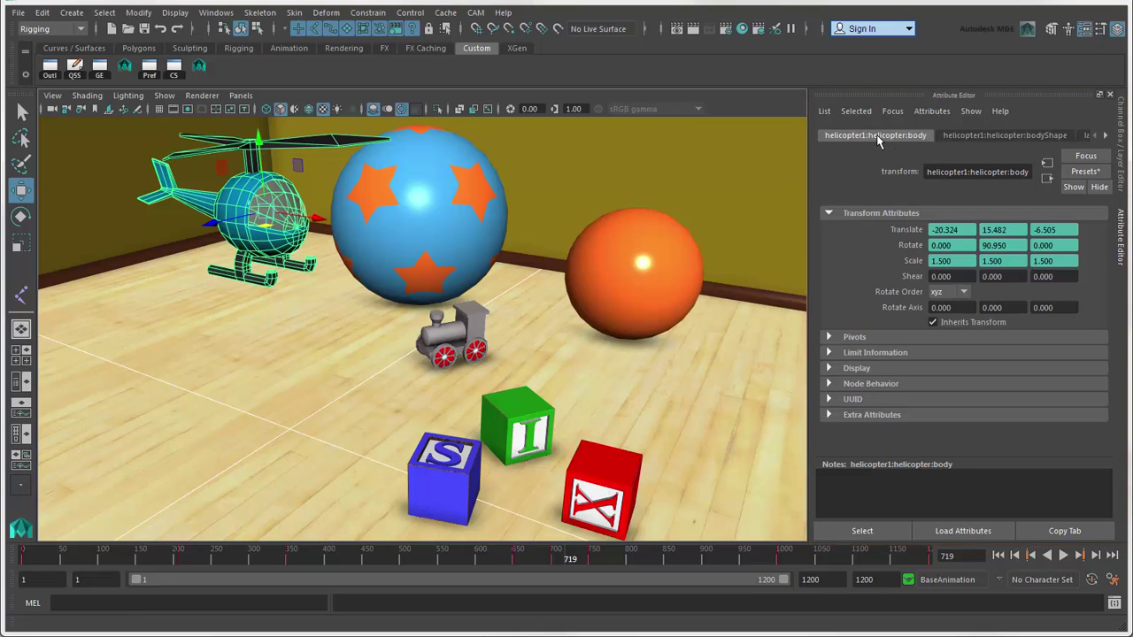
pyautogui.click(1005, 137)
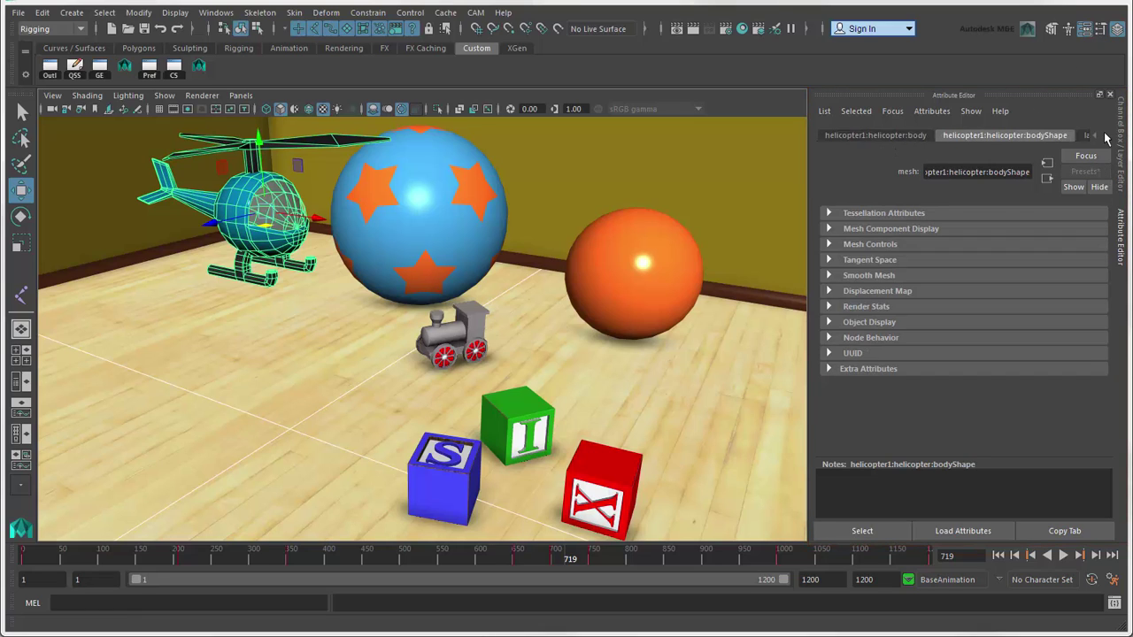
pyautogui.click(1106, 135)
pyautogui.click(836, 137)
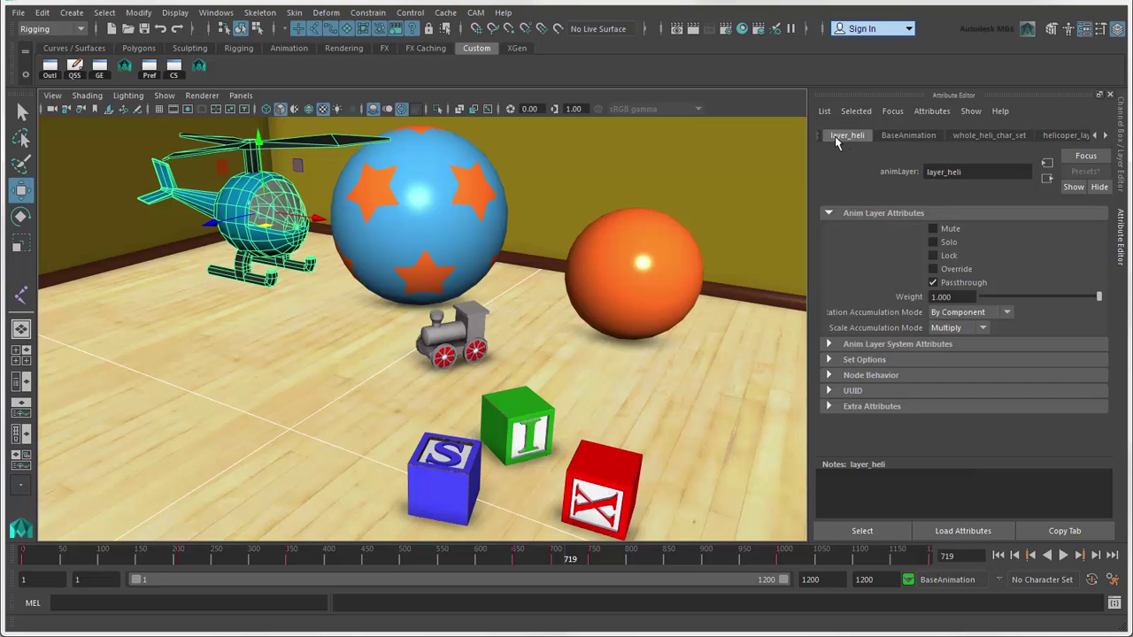
pyautogui.click(906, 137)
pyautogui.click(974, 137)
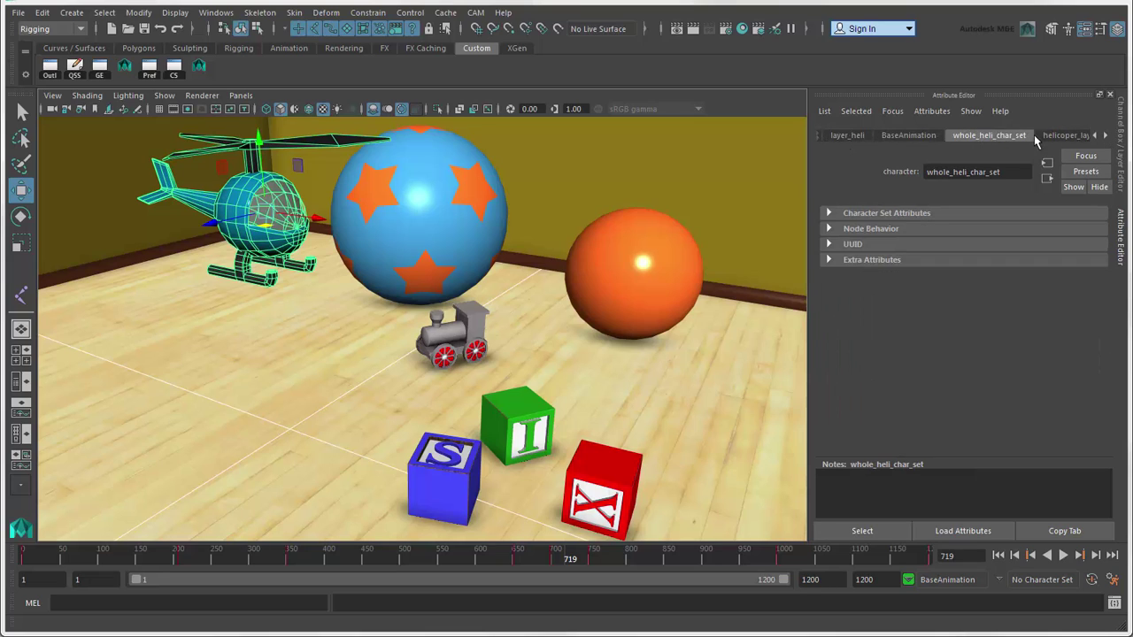
pyautogui.click(1066, 137)
pyautogui.click(1106, 136)
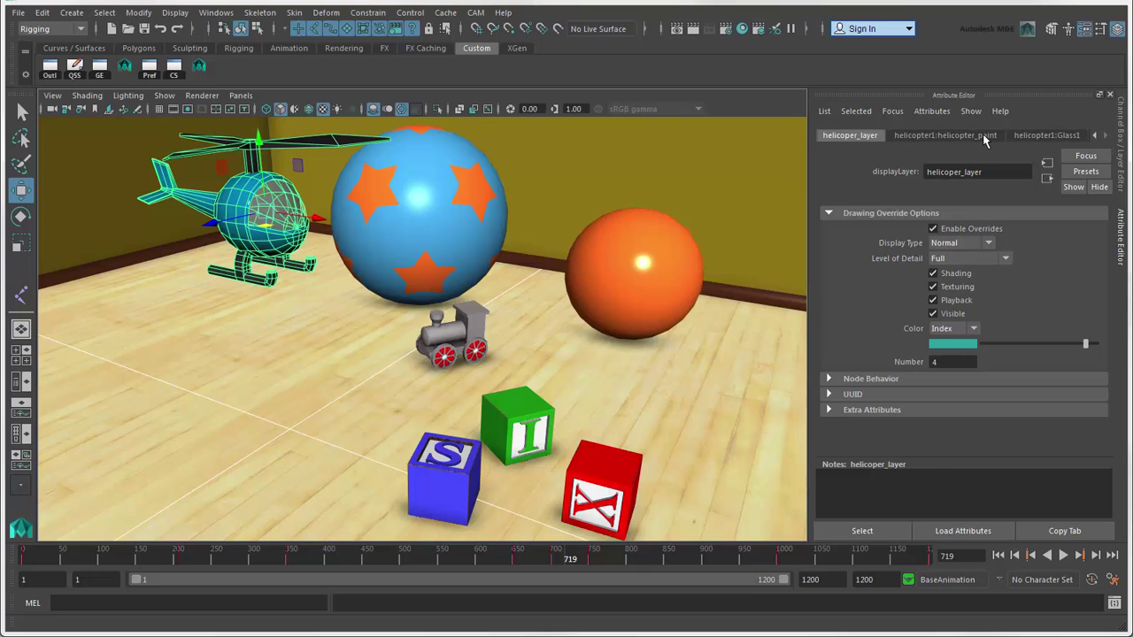
pyautogui.click(981, 138)
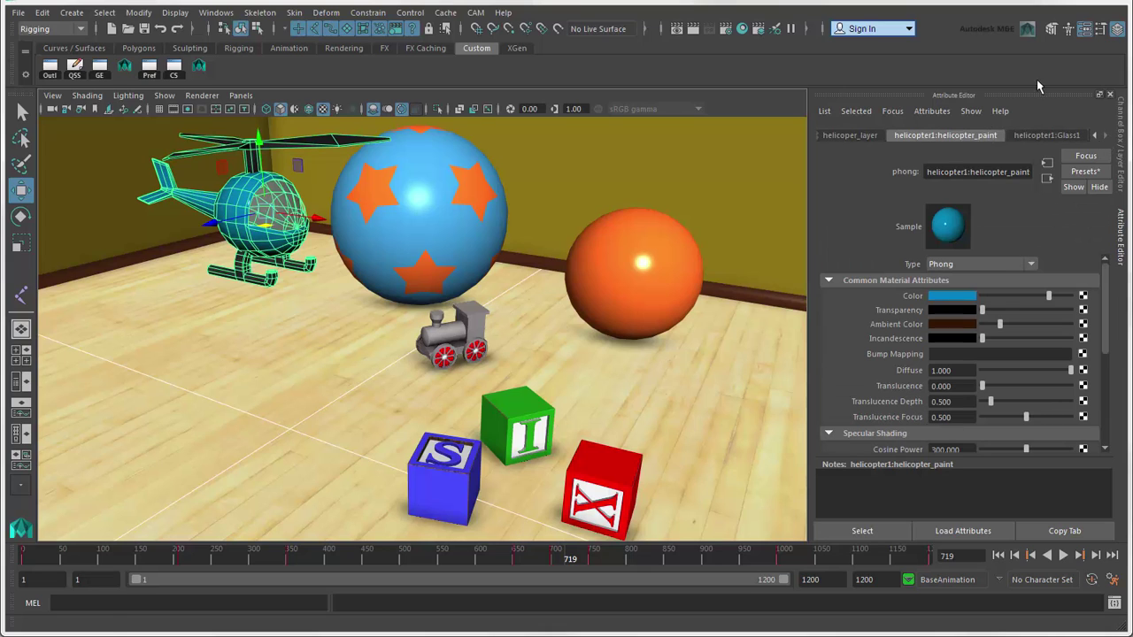
# Toggle Tool Settings on and off, then show the Select Tool and Move Tool settings
pyautogui.click(1101, 30)
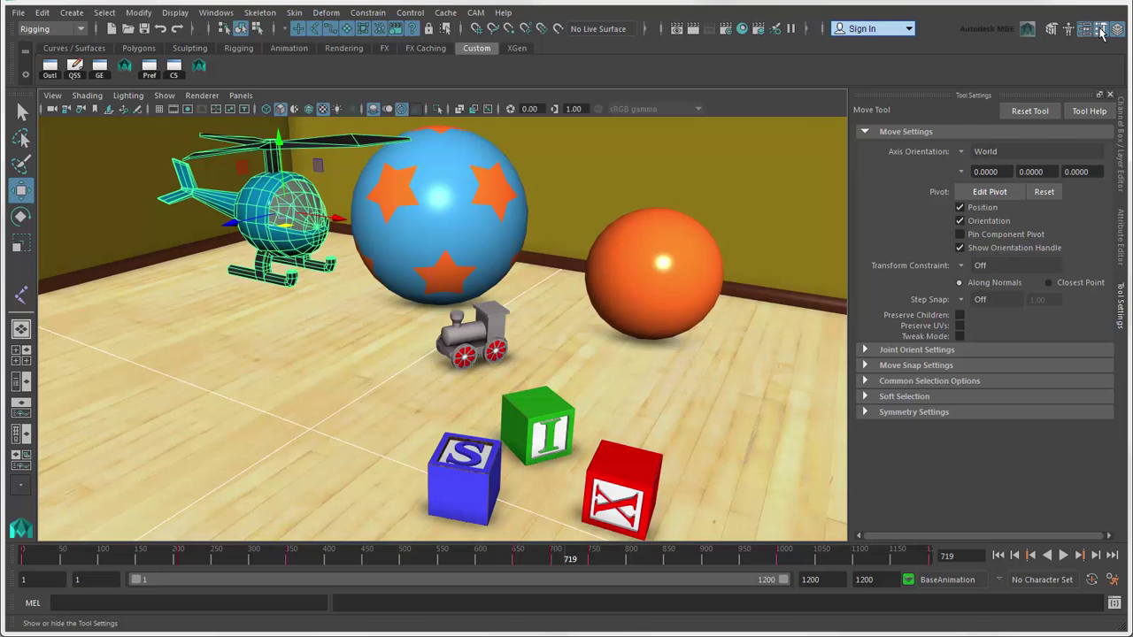
pyautogui.click(1101, 30)
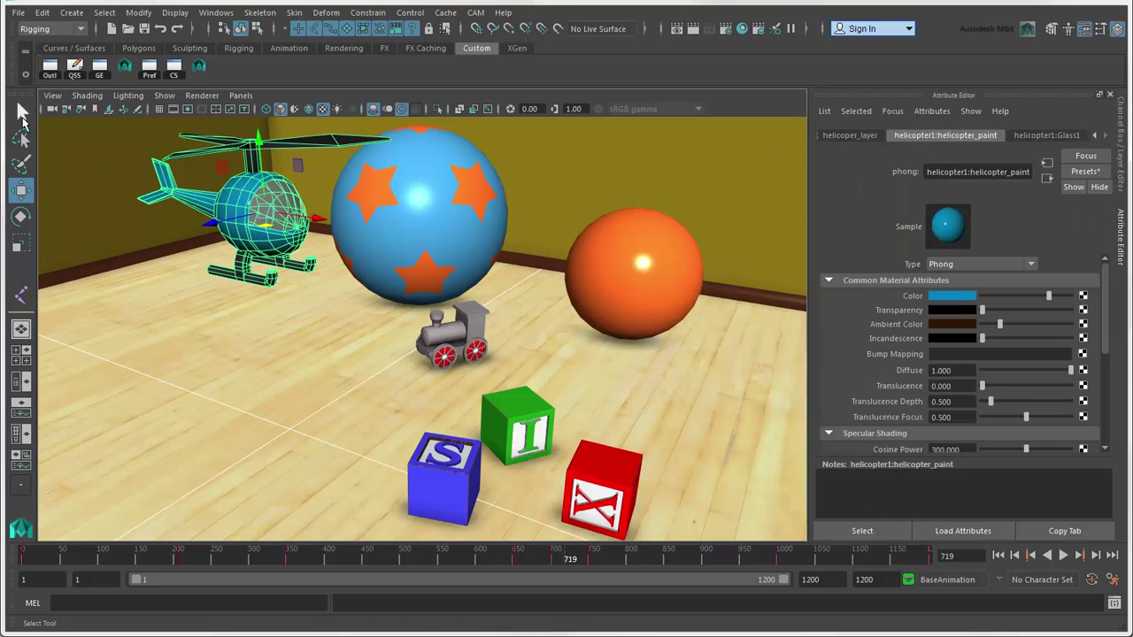
pyautogui.doubleClick(24, 113)
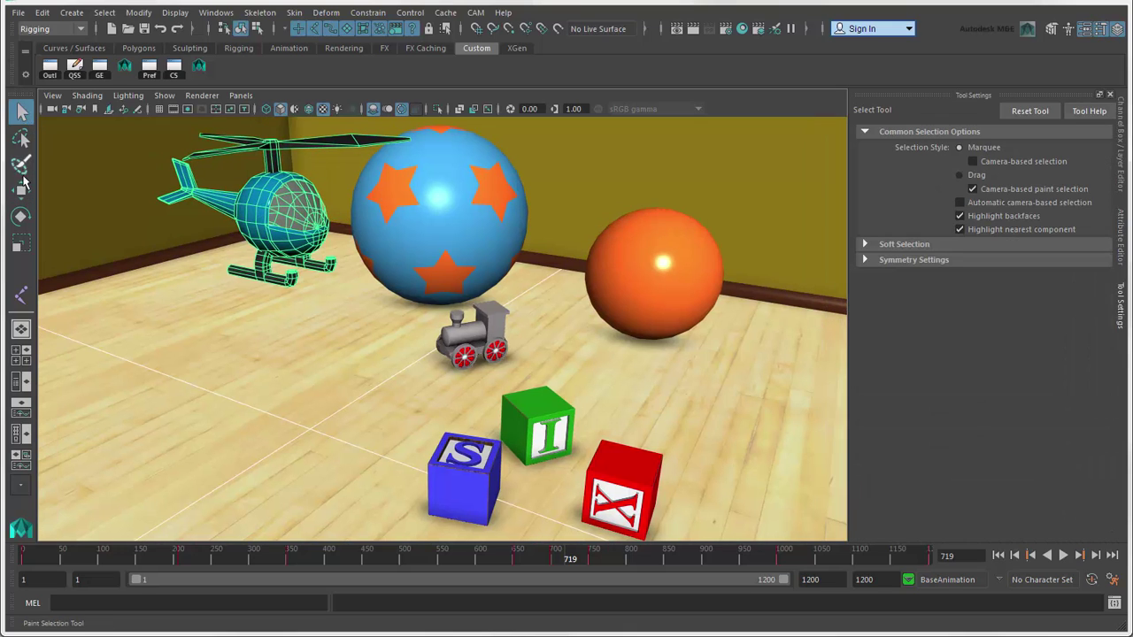
pyautogui.doubleClick(21, 190)
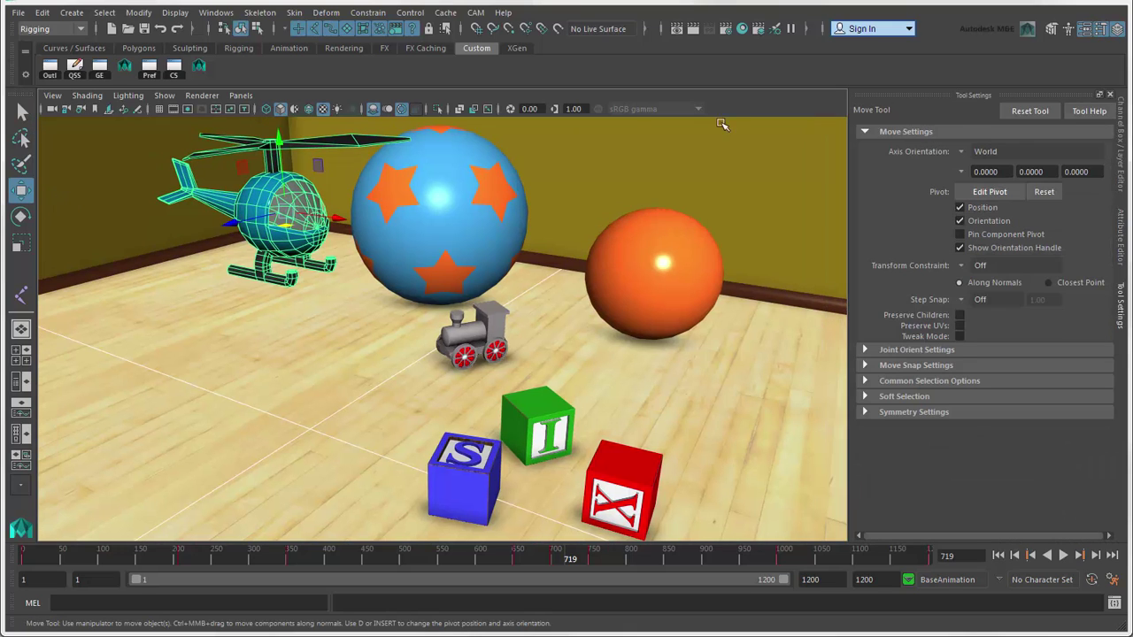
# Cycle the side panel through Modeling Toolkit, Human IK, Attribute Editor and Channel Box, ending on Tool Settings
pyautogui.click(1051, 30)
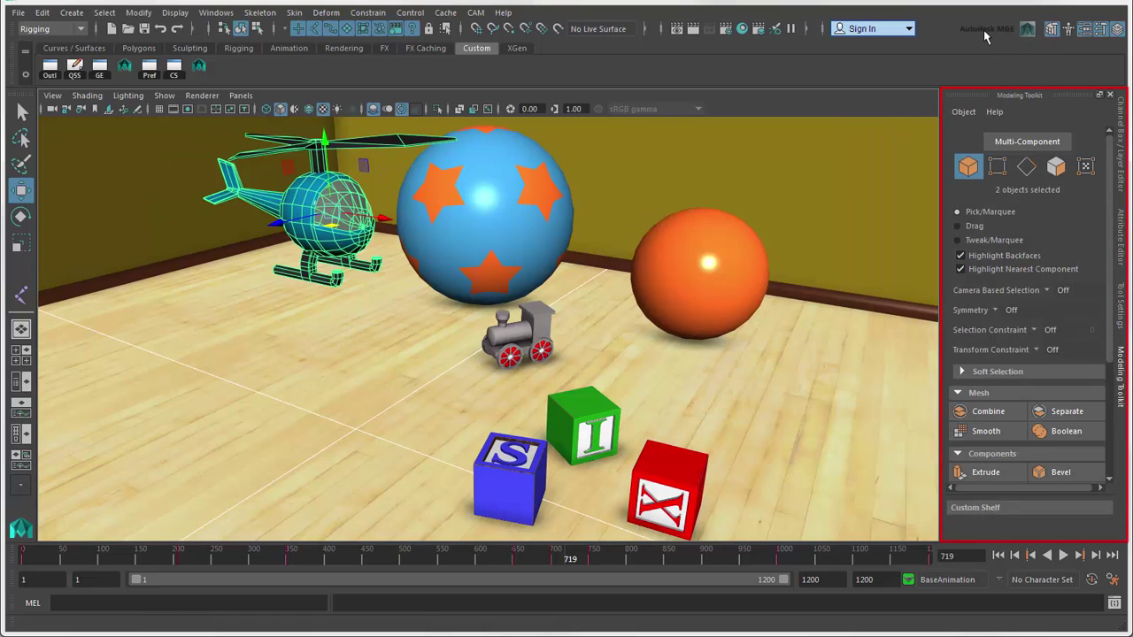
pyautogui.click(1068, 30)
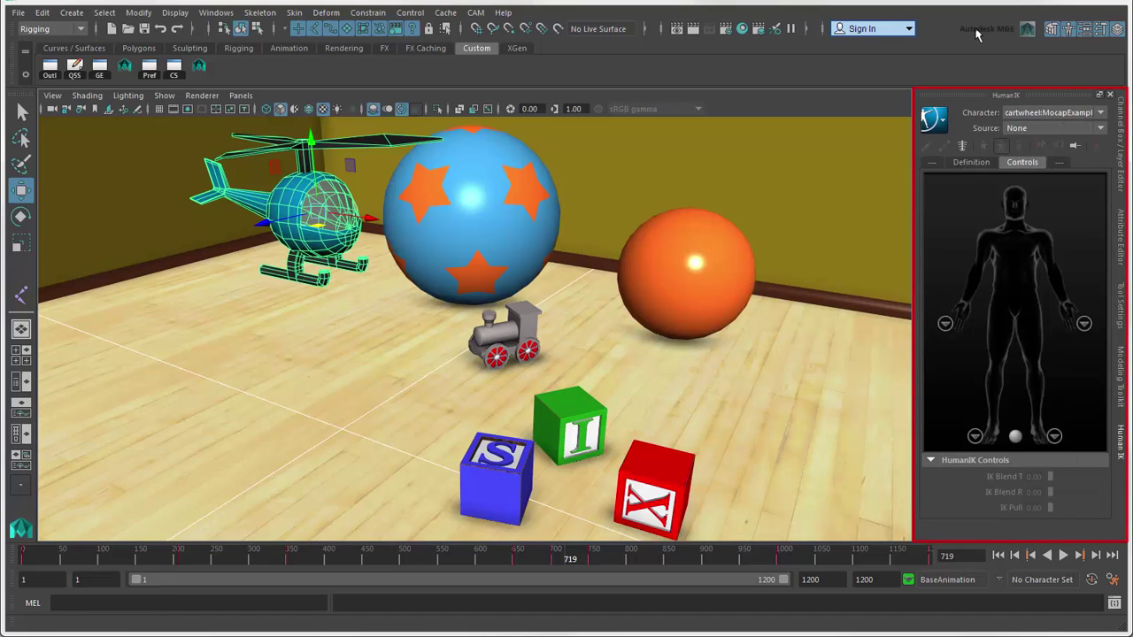
pyautogui.click(1122, 359)
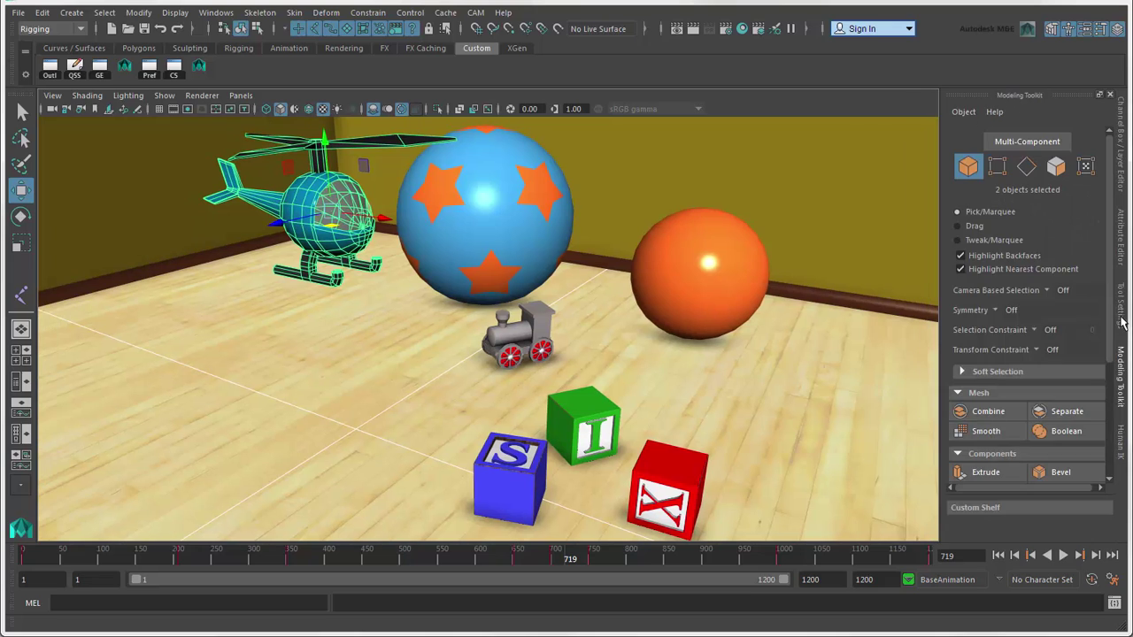
pyautogui.click(1121, 319)
pyautogui.click(1120, 250)
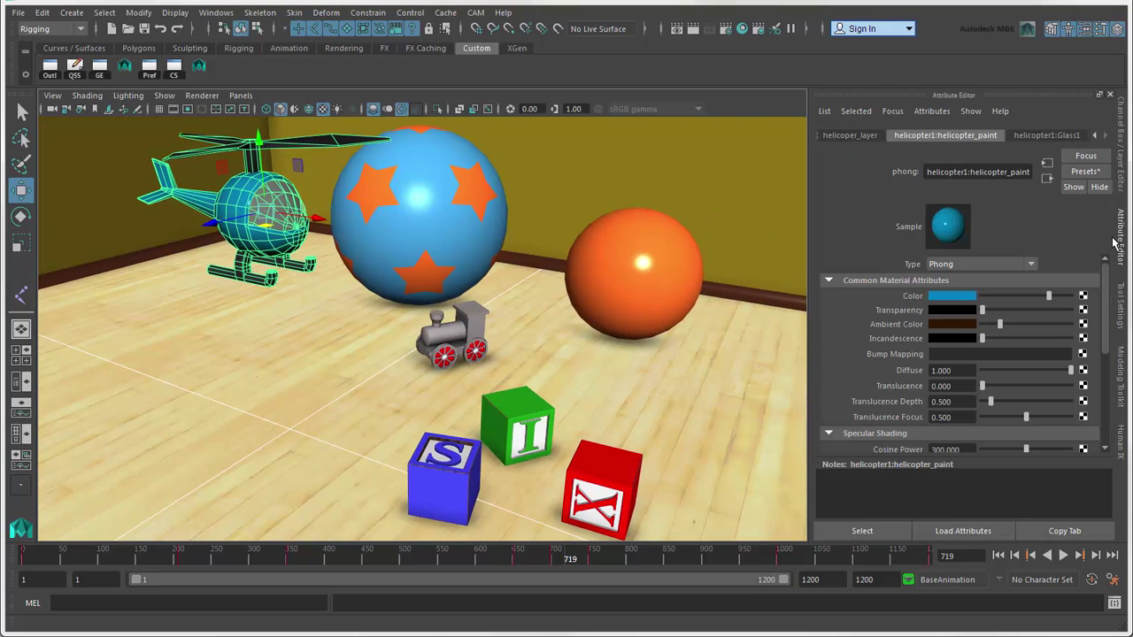
pyautogui.click(1120, 187)
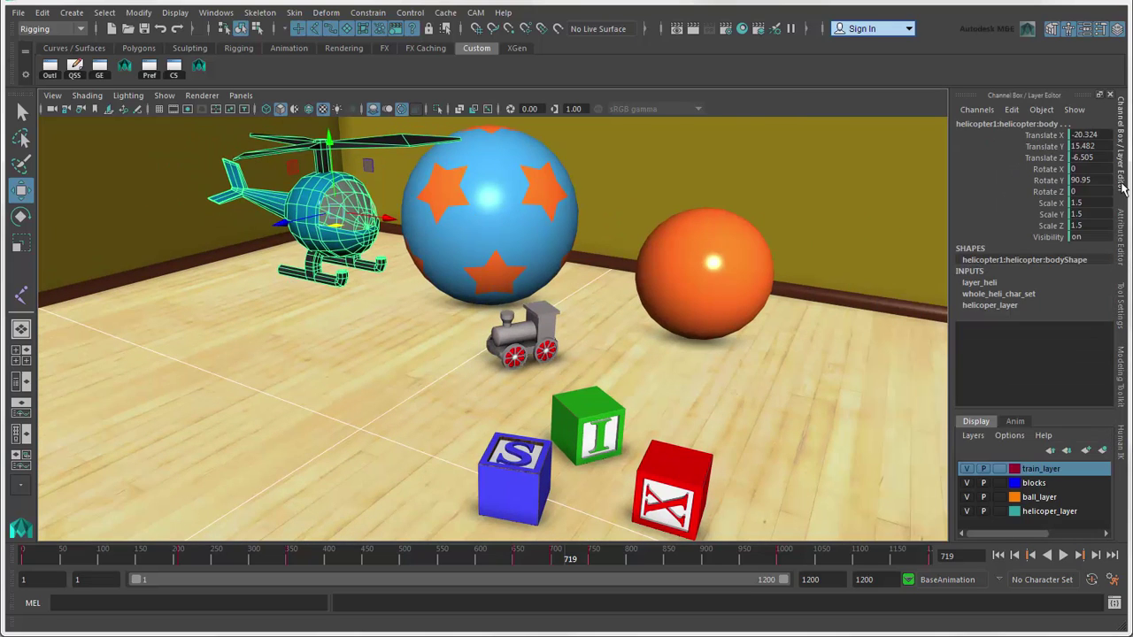
pyautogui.click(1121, 308)
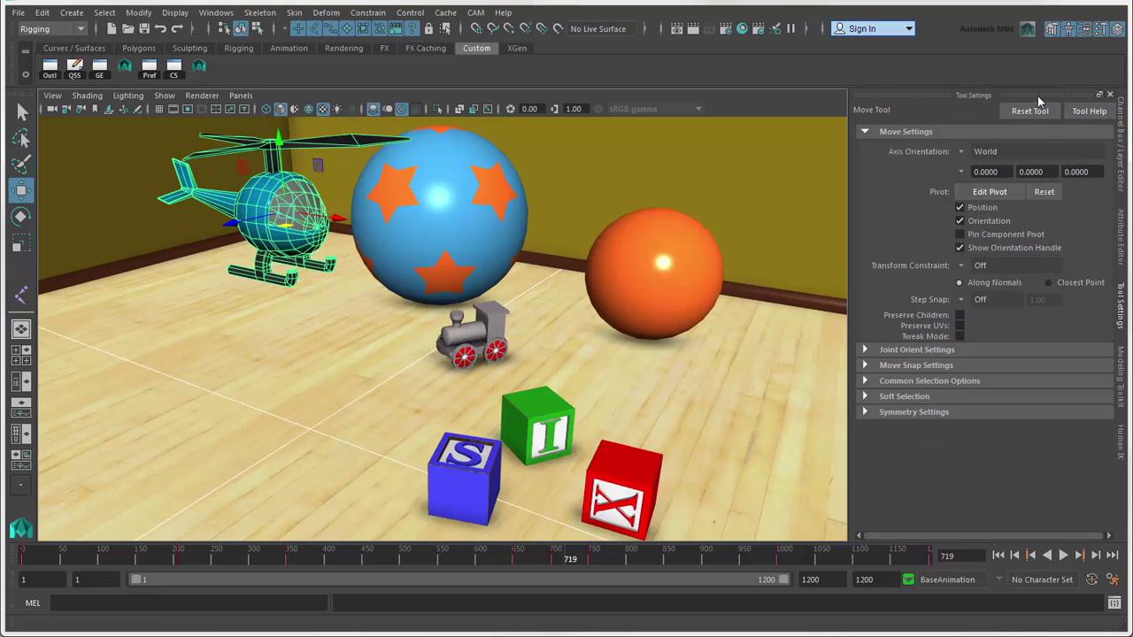
# Float and dock Tool Settings on the left, close it, and deselect the helicopter
pyautogui.moveTo(1040, 98); pyautogui.dragTo(131, 100)
pyautogui.moveTo(205, 104); pyautogui.dragTo(77, 109)
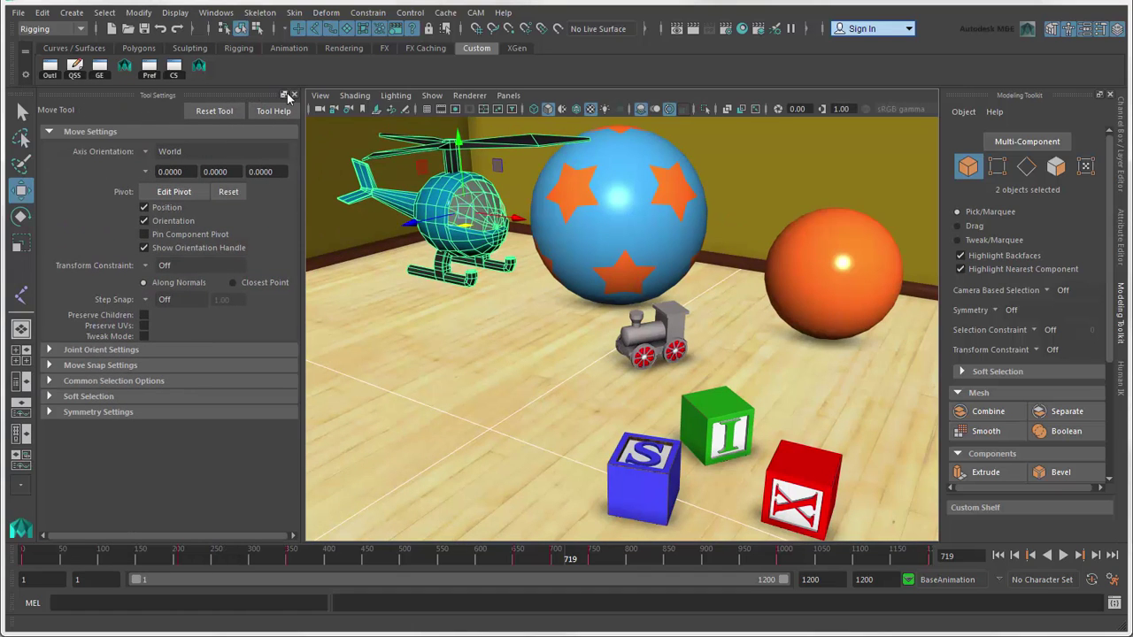
pyautogui.click(294, 95)
pyautogui.press('q')
pyautogui.click(323, 513)
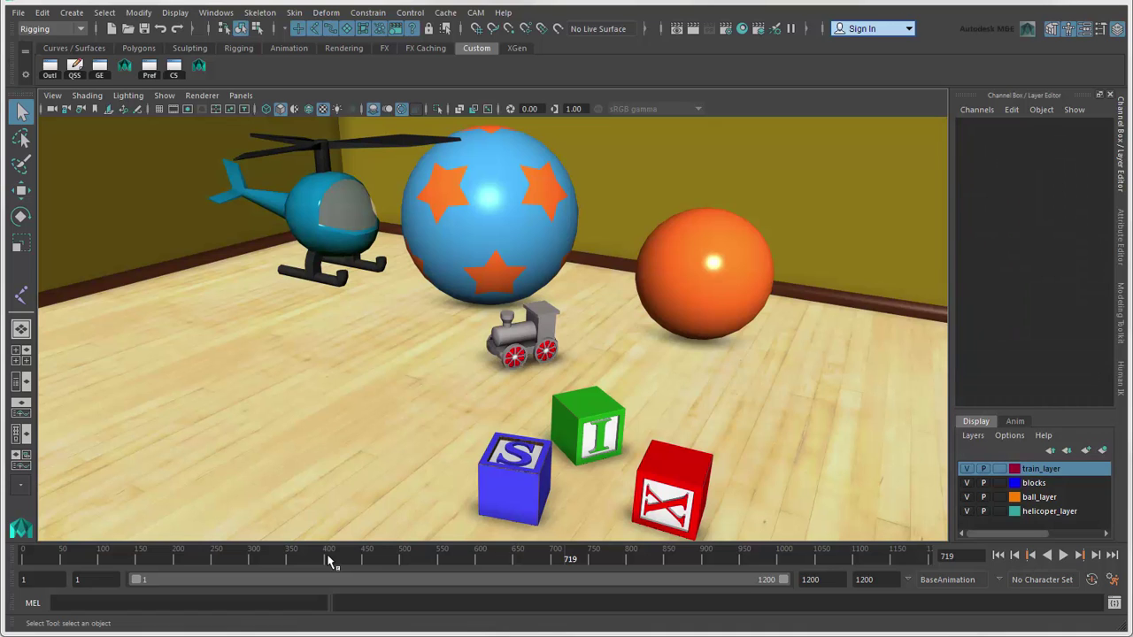
# Play and scrub the animation, then set the playback range to frames 458–970
pyautogui.hotkey('alt', 'v')
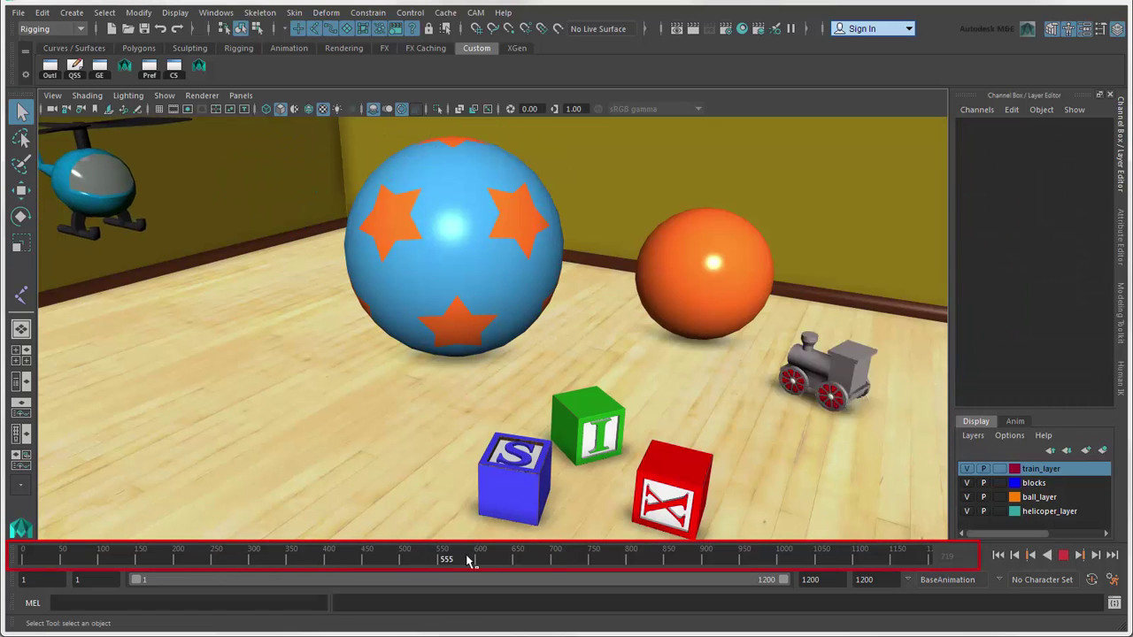
pyautogui.moveTo(633, 561)
pyautogui.mouseDown()
pyautogui.moveTo(823, 569)
pyautogui.moveTo(460, 551)
pyautogui.moveTo(529, 552)
pyautogui.mouseUp()
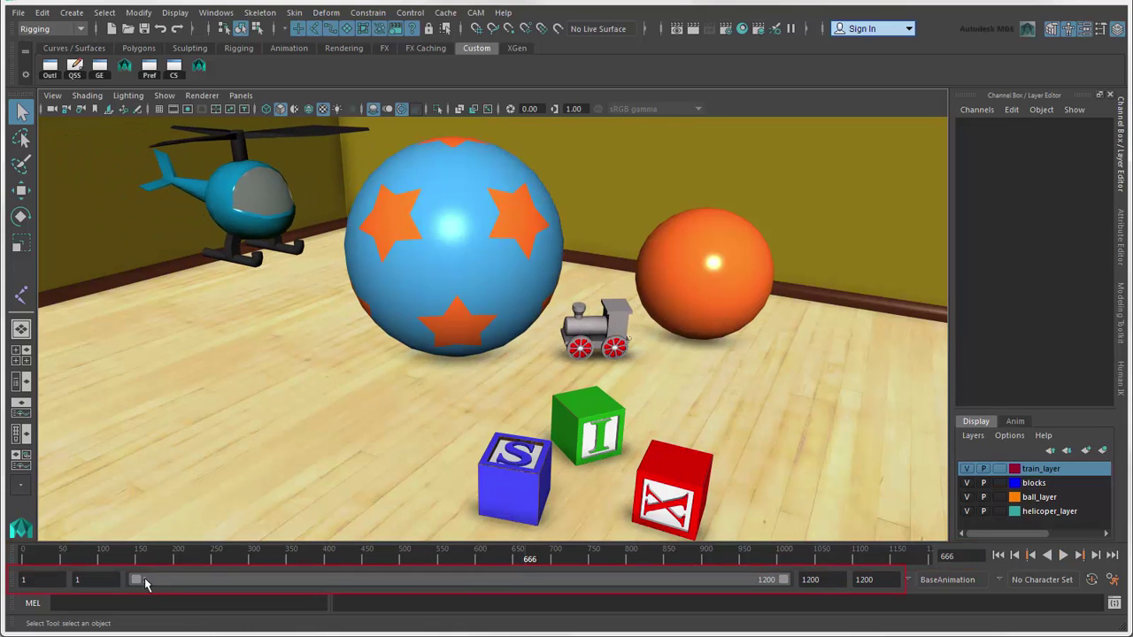
pyautogui.moveTo(139, 581); pyautogui.dragTo(391, 587)
pyautogui.moveTo(784, 580); pyautogui.dragTo(661, 584)
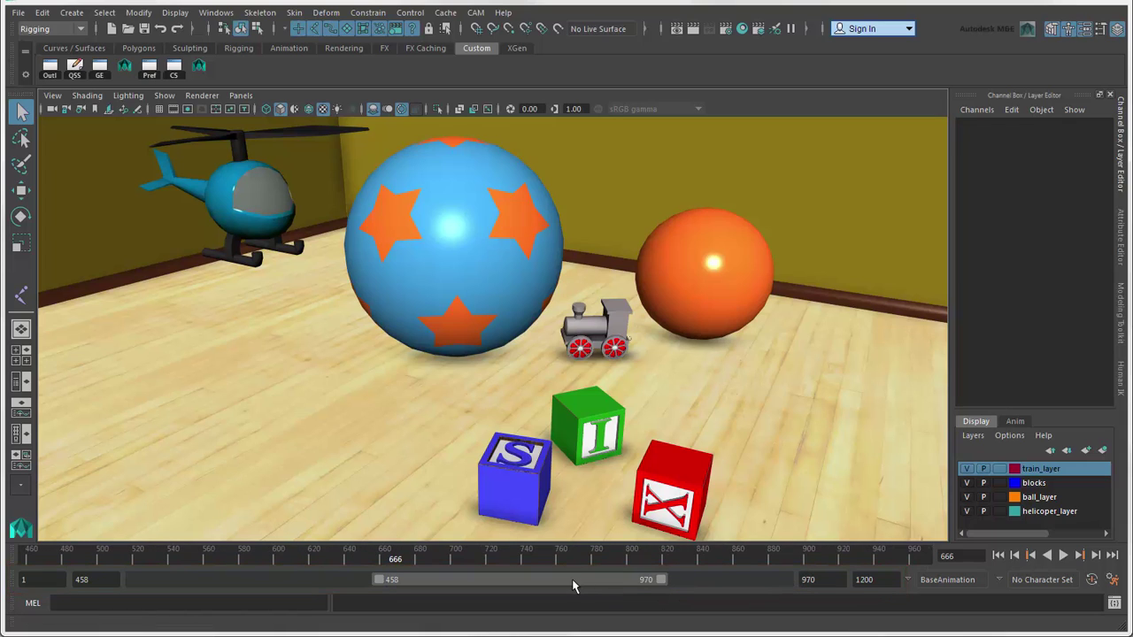
# Play from the range start, stop at frame 672, and bring up the time slider's playback options
pyautogui.click(999, 555)
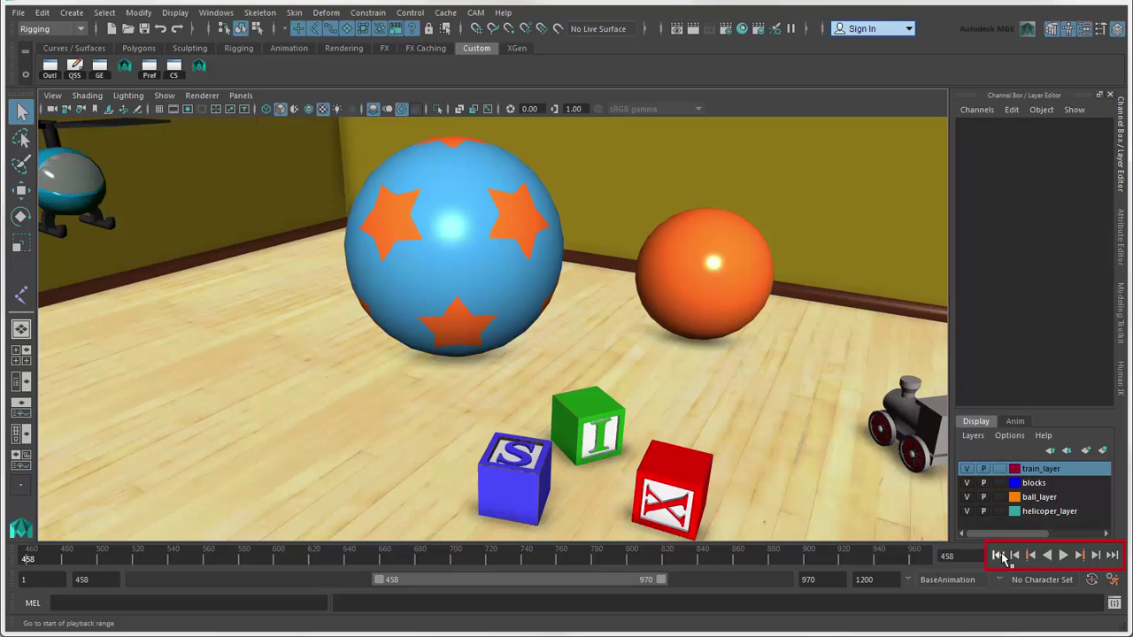
pyautogui.click(1063, 556)
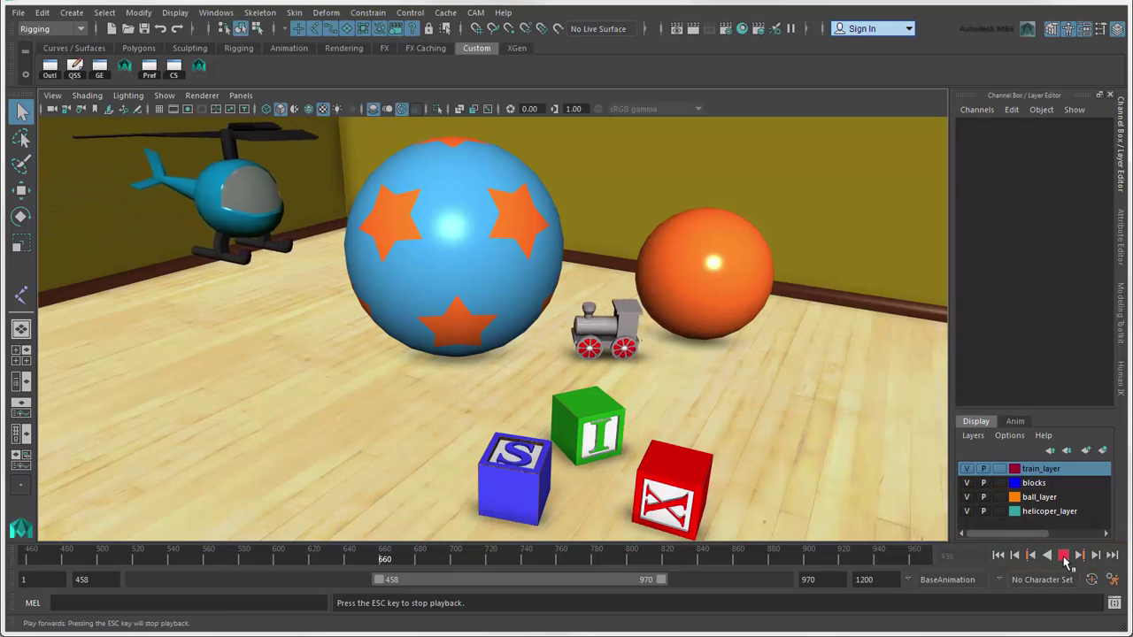
pyautogui.click(1065, 556)
pyautogui.rightClick(990, 562)
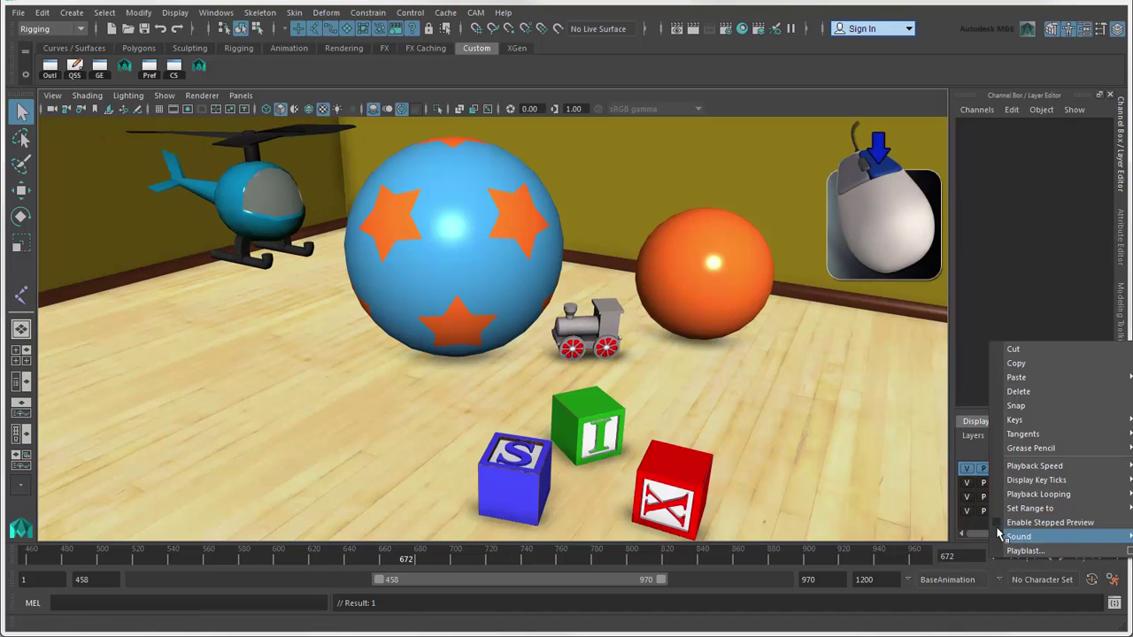
pyautogui.moveTo(1009, 466)
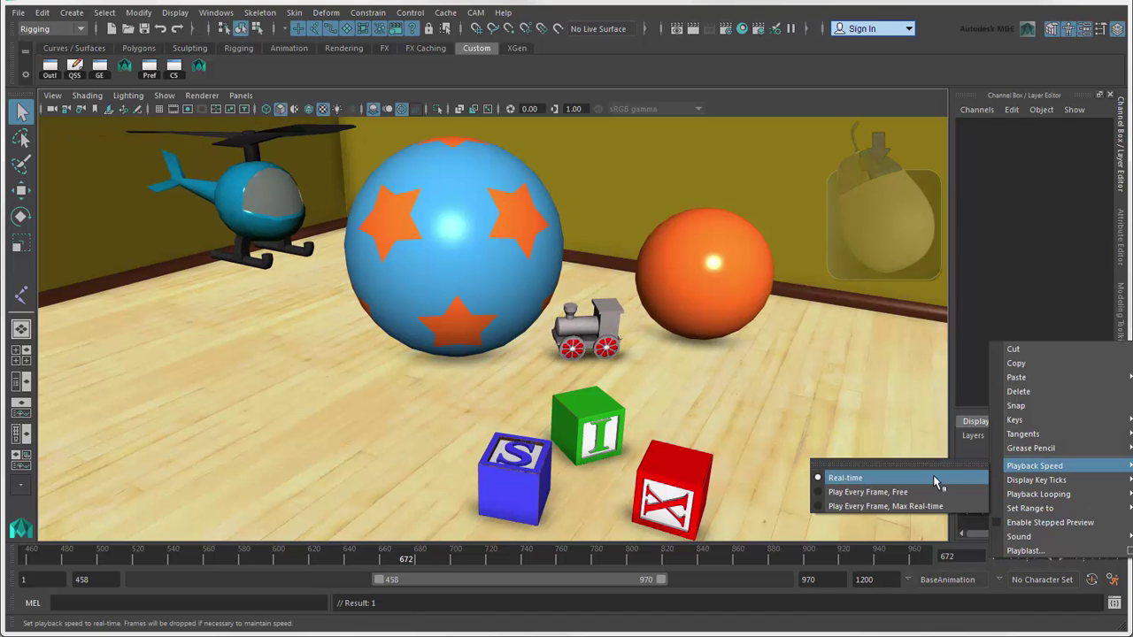
# Set playback looping to Continuous and open the animation preferences
pyautogui.moveTo(1018, 497)
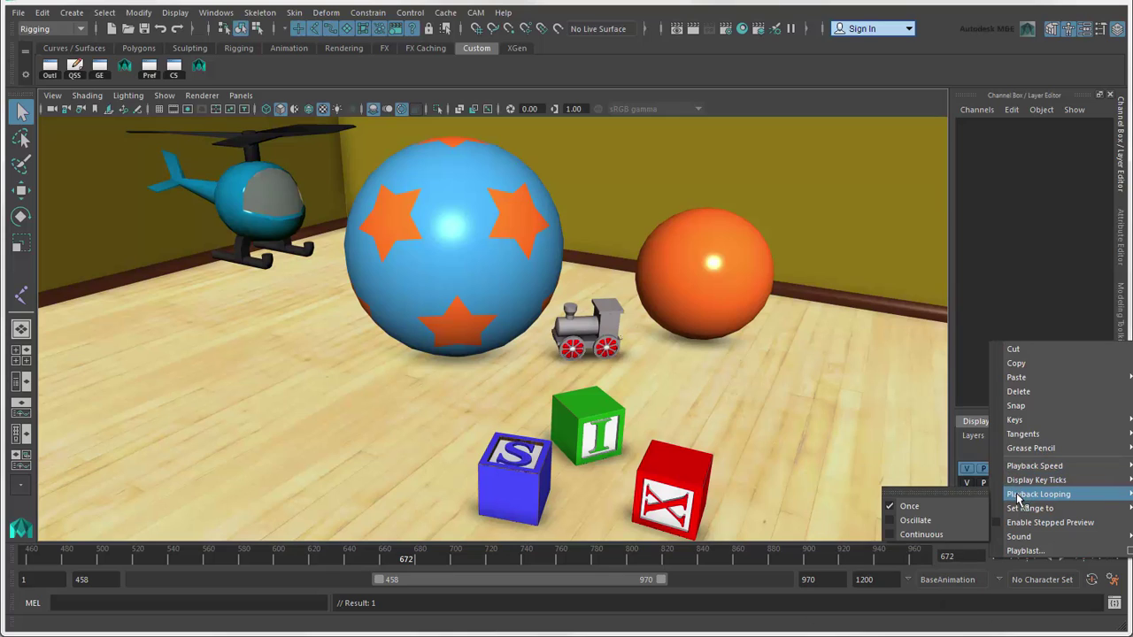
pyautogui.click(896, 537)
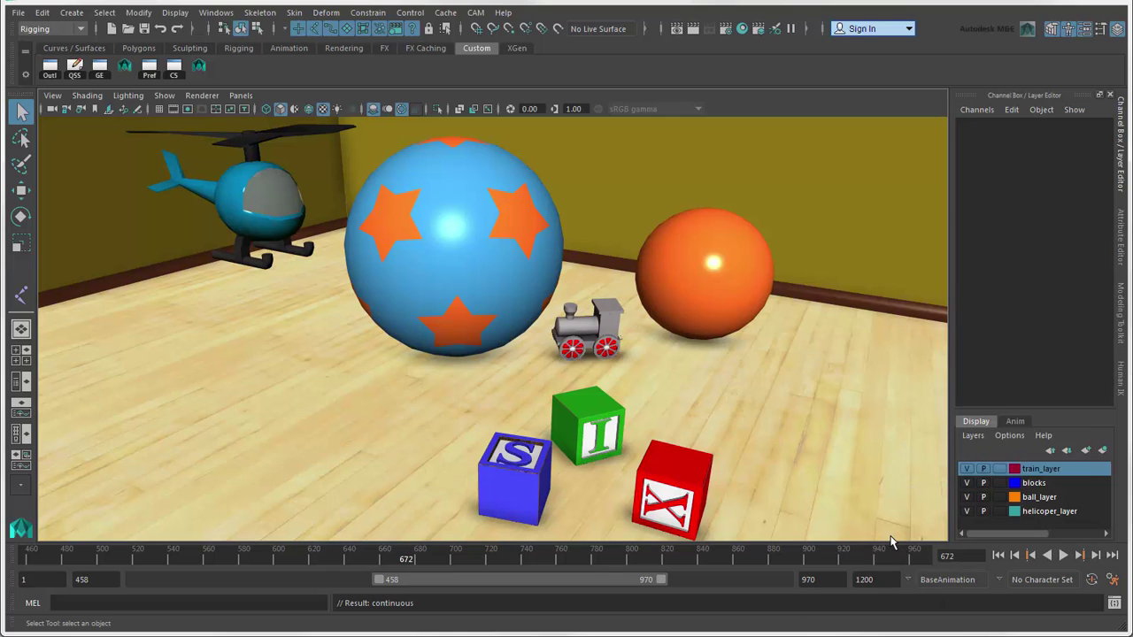
pyautogui.click(1115, 582)
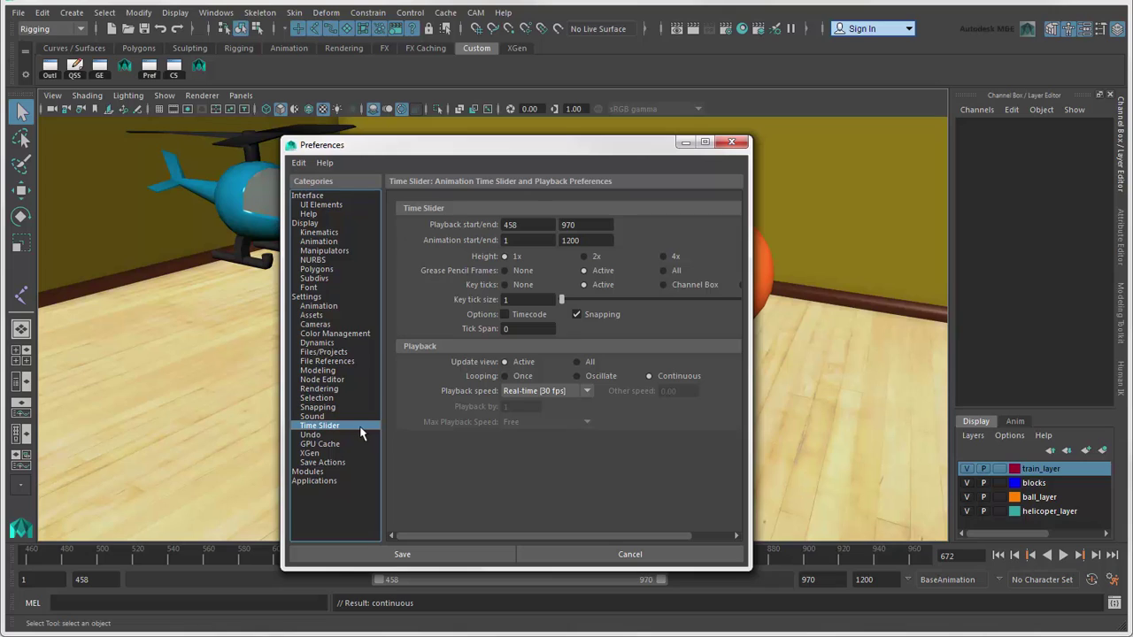
# Browse the Interface, UI Elements, Display, Polygons and Settings preferences, then cancel without saving
pyautogui.click(326, 195)
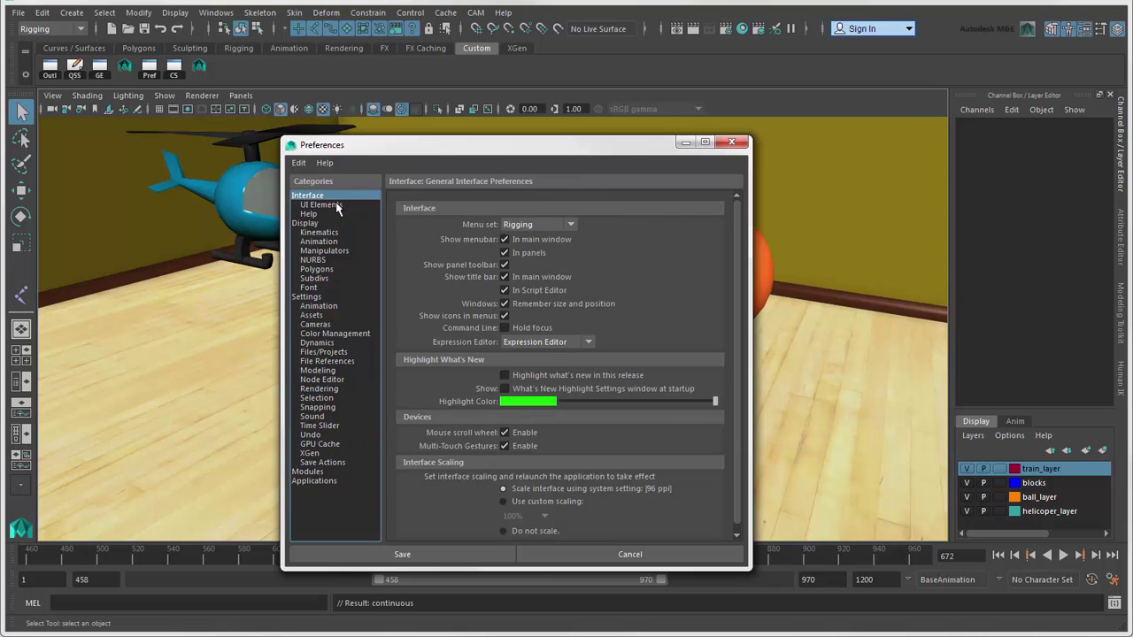
pyautogui.click(334, 204)
pyautogui.click(304, 224)
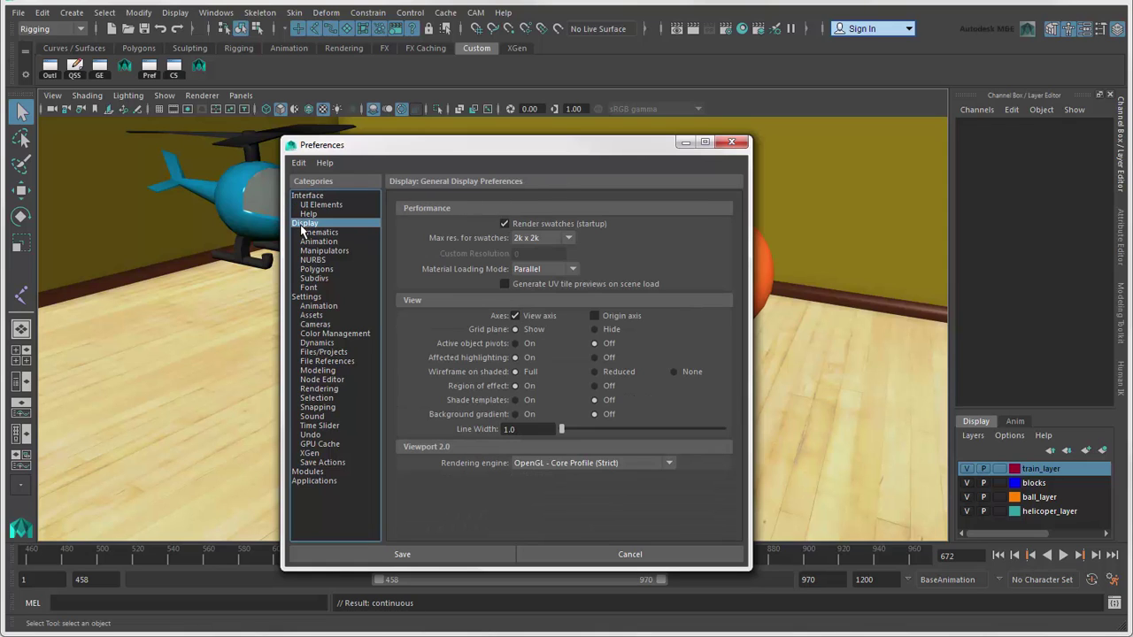
pyautogui.click(315, 269)
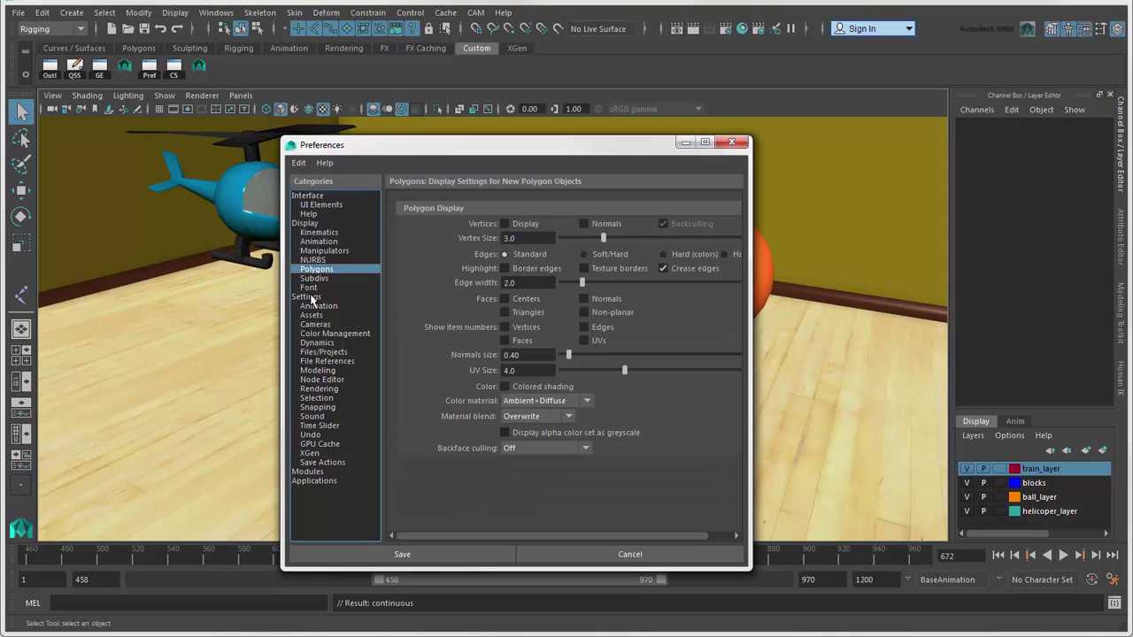
pyautogui.click(308, 296)
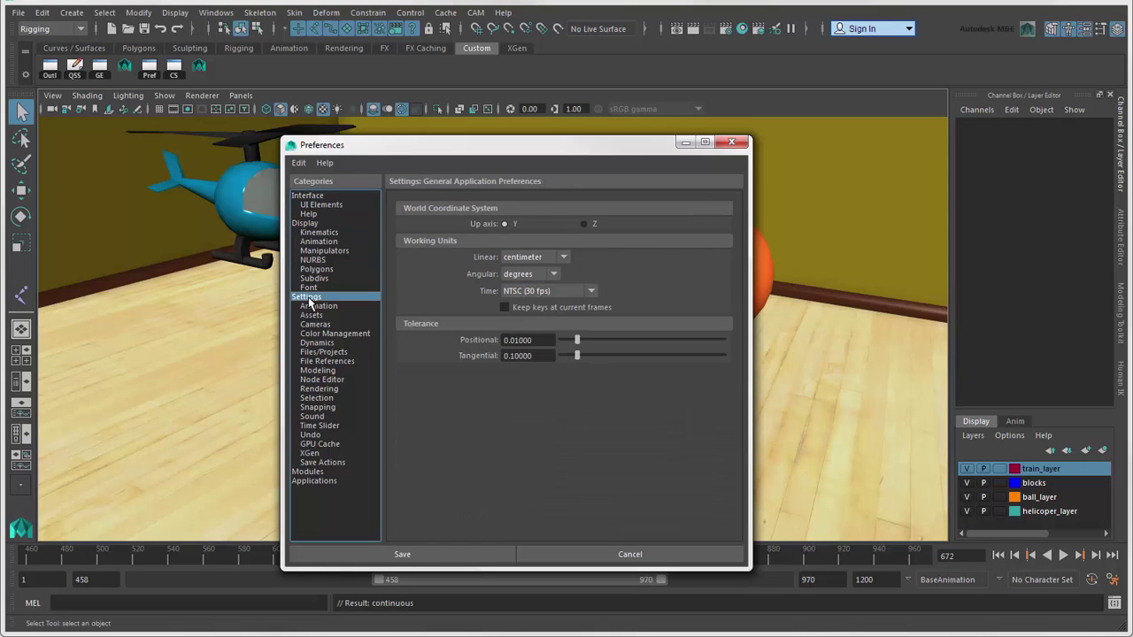
pyautogui.click(549, 556)
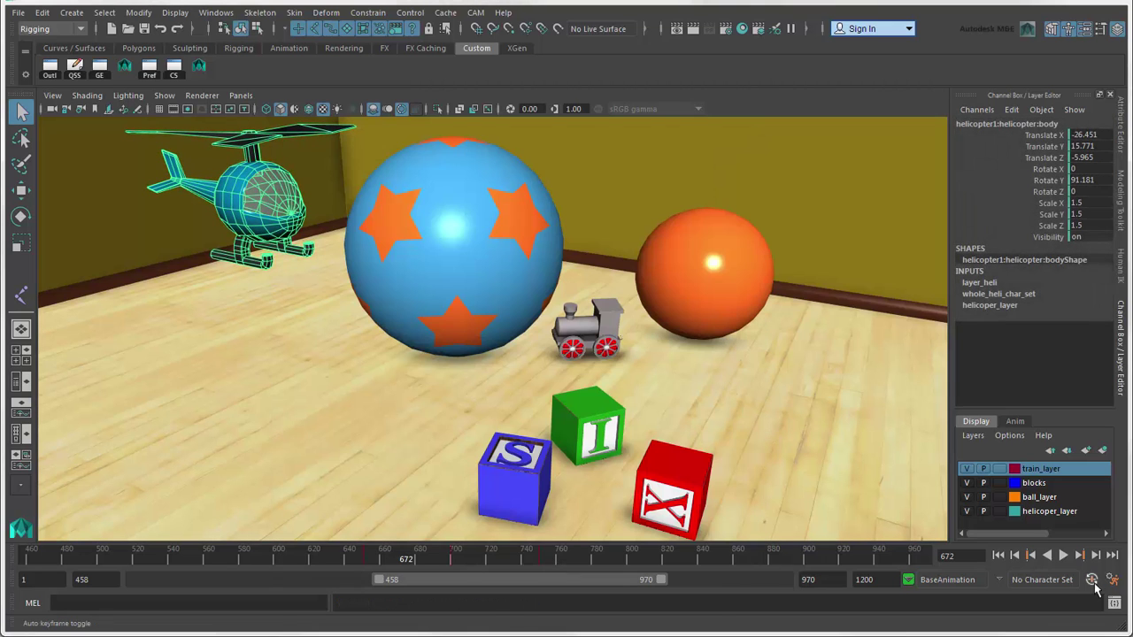
# Turn on Auto Key and raise the helicopter at frame 730
pyautogui.click(1092, 581)
pyautogui.moveTo(409, 560); pyautogui.dragTo(509, 559)
pyautogui.scroll(-3, 536, 434)
pyautogui.press('w')
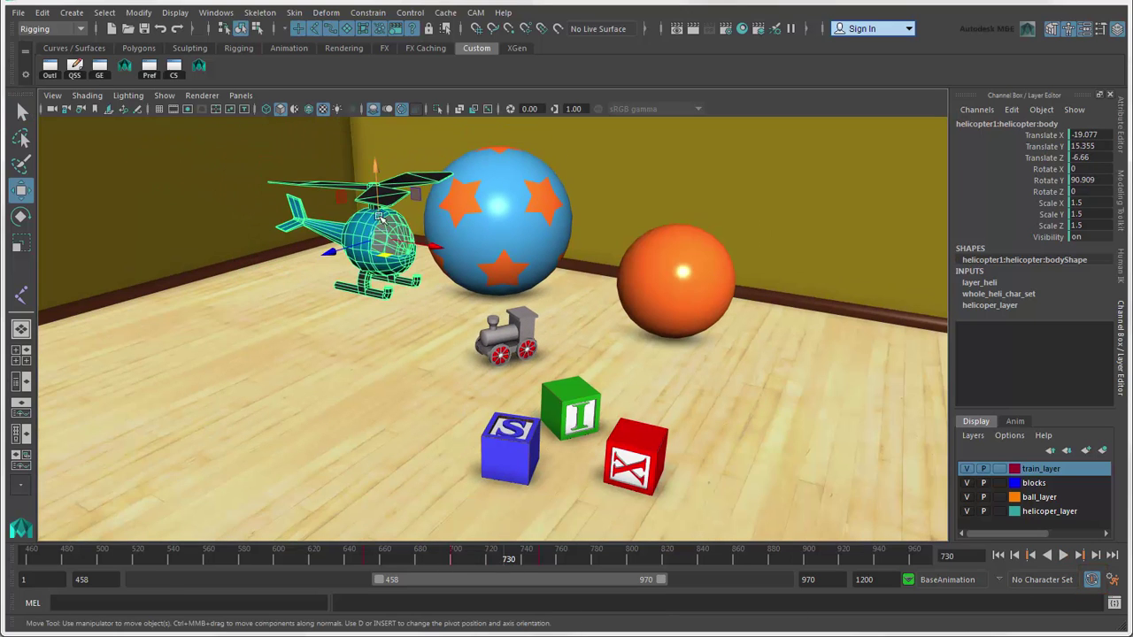
pyautogui.moveTo(386, 222); pyautogui.dragTo(382, 166)
# Play back the animation, stop, scrub to a later frame and play again
pyautogui.hotkey('alt', 'v')
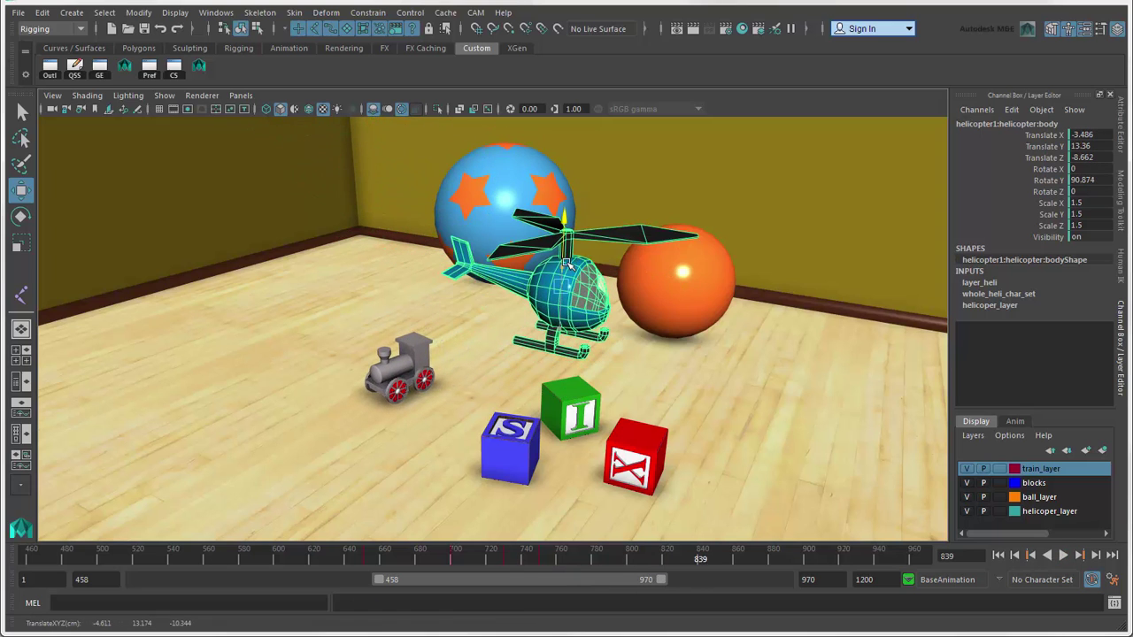
pyautogui.click(296, 559)
pyautogui.moveTo(296, 562); pyautogui.dragTo(423, 571)
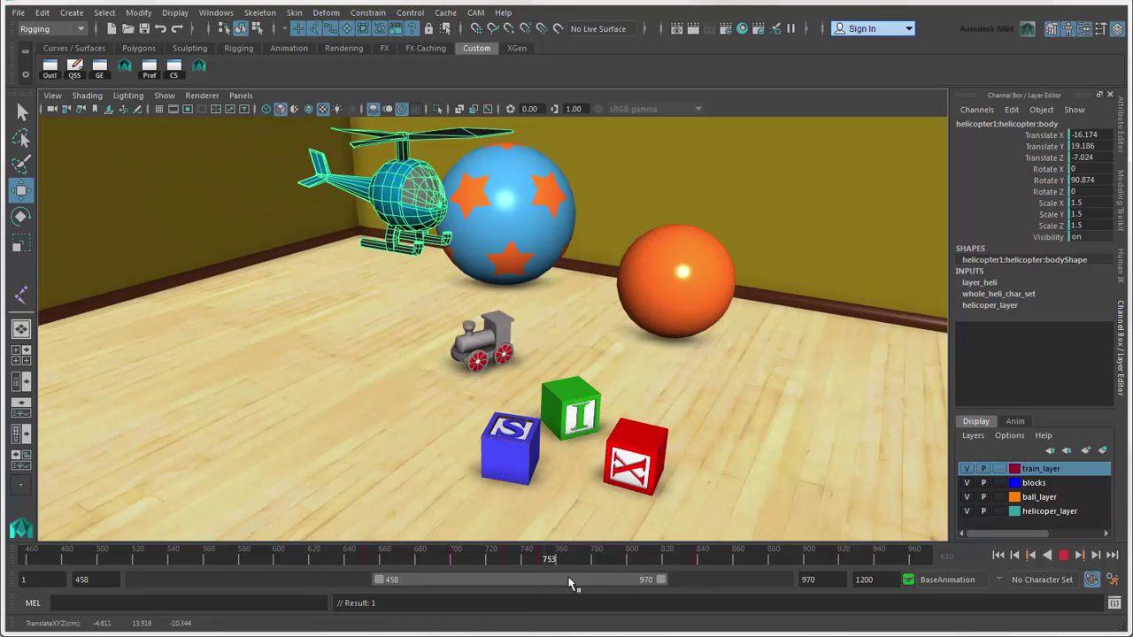
pyautogui.click(1063, 555)
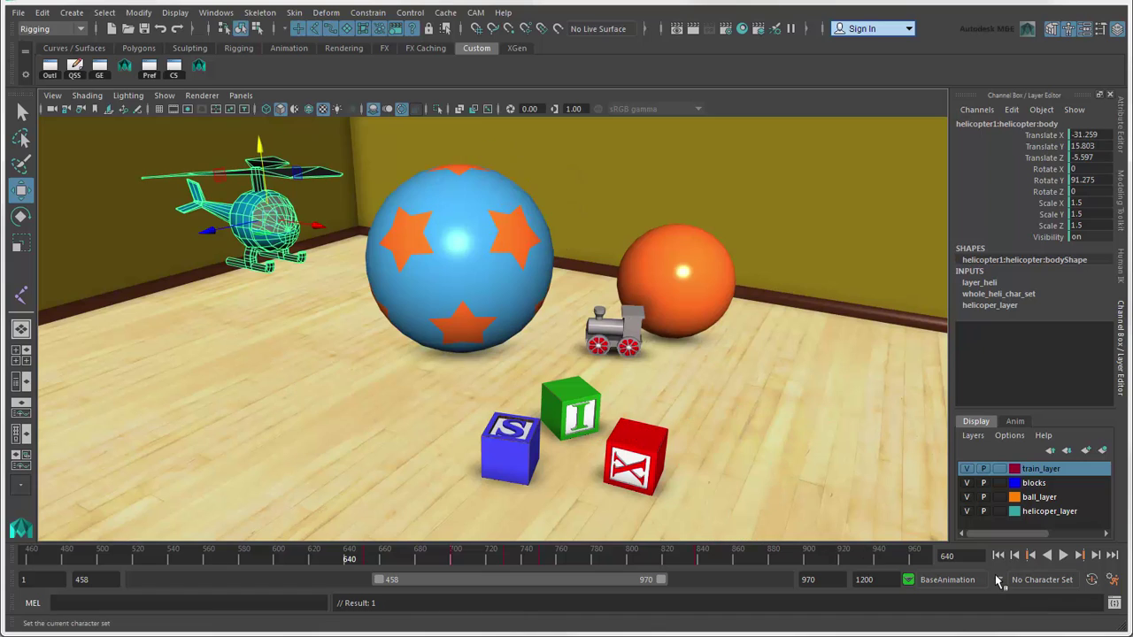
# Switch the character set to heli_char_set, then whole_heli_char_set, then back to none
pyautogui.click(1000, 580)
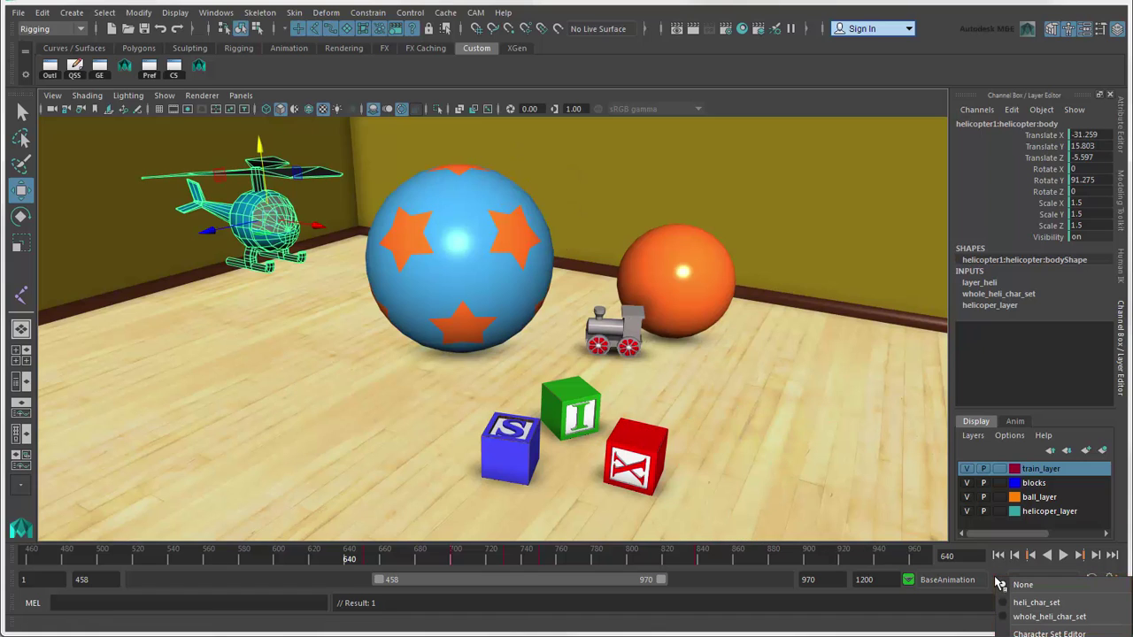
pyautogui.click(1036, 603)
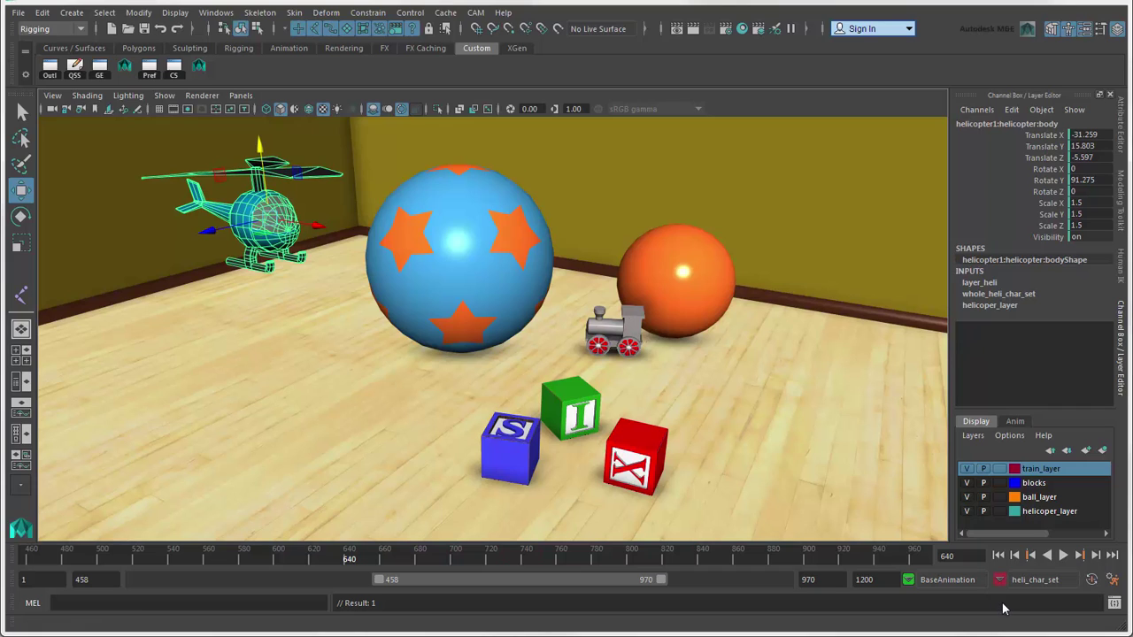
pyautogui.click(1000, 579)
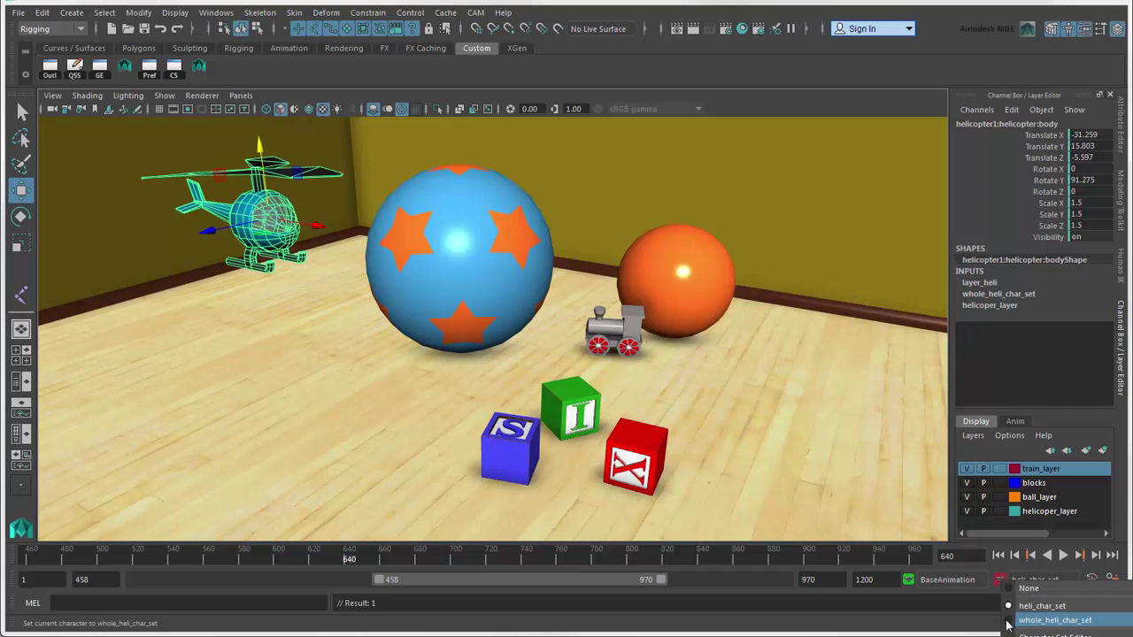
pyautogui.click(1007, 623)
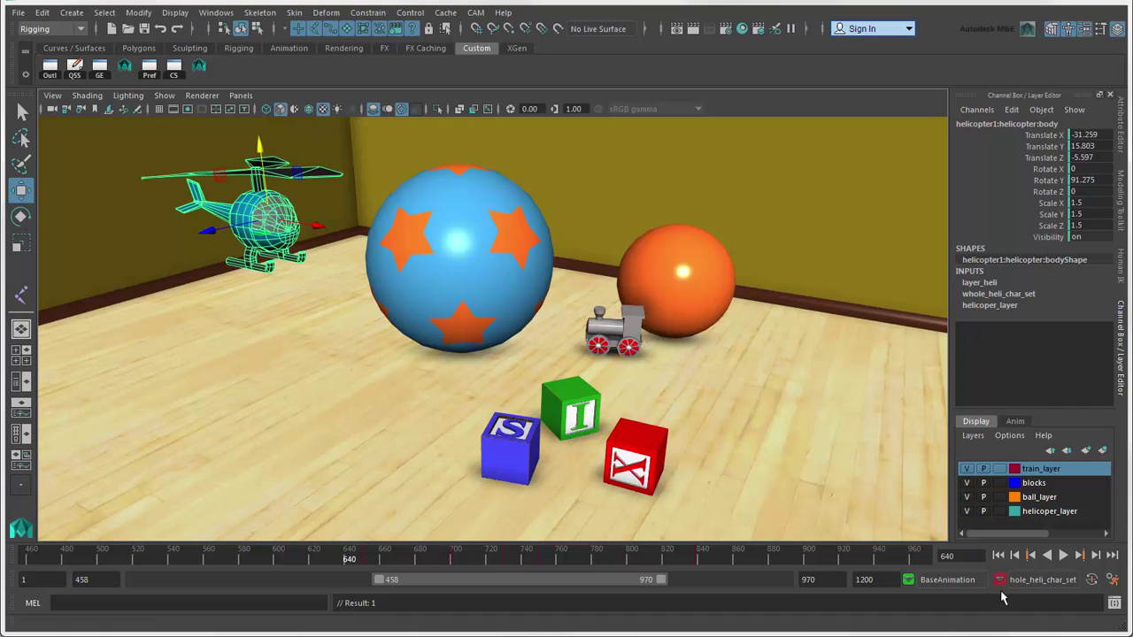
pyautogui.click(1001, 581)
pyautogui.click(1007, 589)
# Run the MEL command 'select -r ball' from the command line
pyautogui.press('q')
pyautogui.click(64, 603)
pyautogui.write('select -')
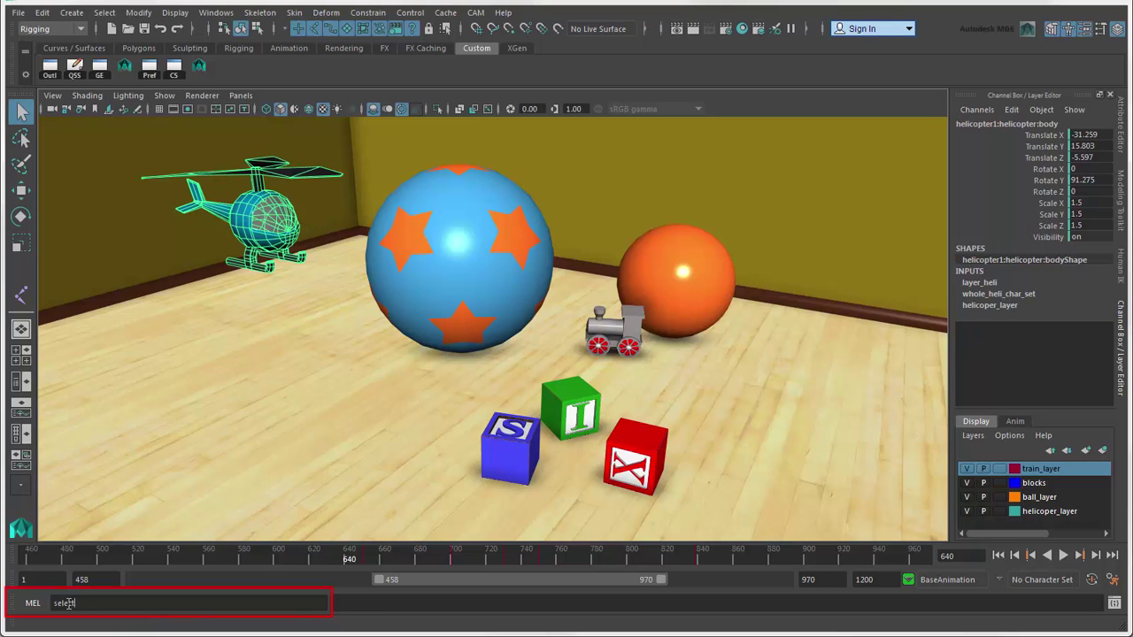
pyautogui.write('r ball')
pyautogui.press('Return')
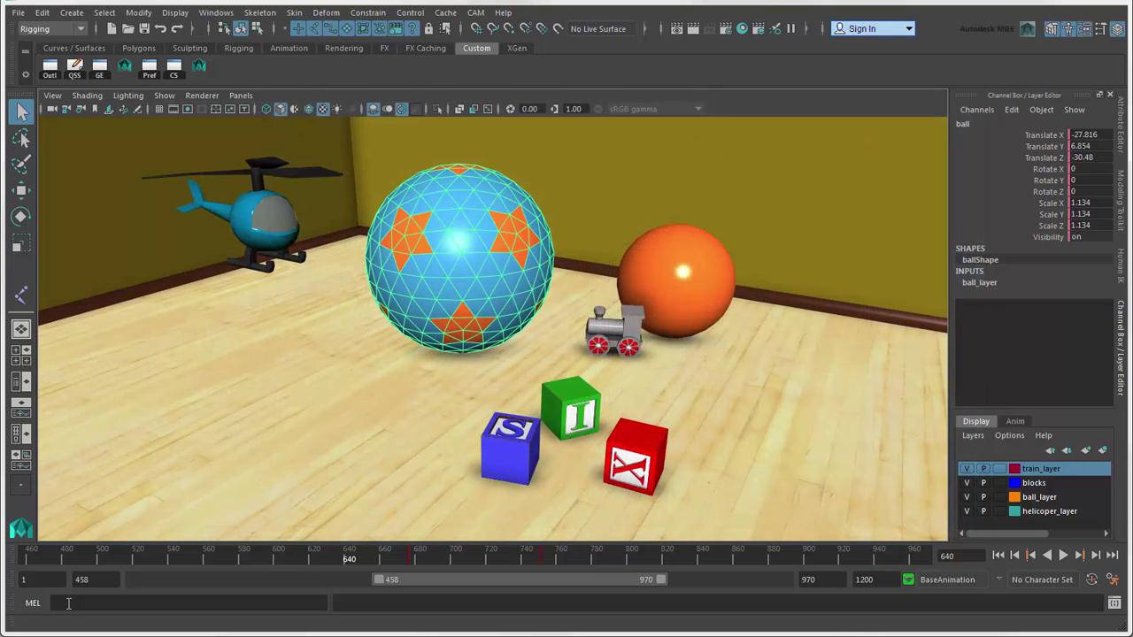
# In the Script Editor, pick the last three select commands, keep MEL input, and enable Echo All Commands
pyautogui.click(1115, 604)
pyautogui.moveTo(913, 358); pyautogui.dragTo(920, 323)
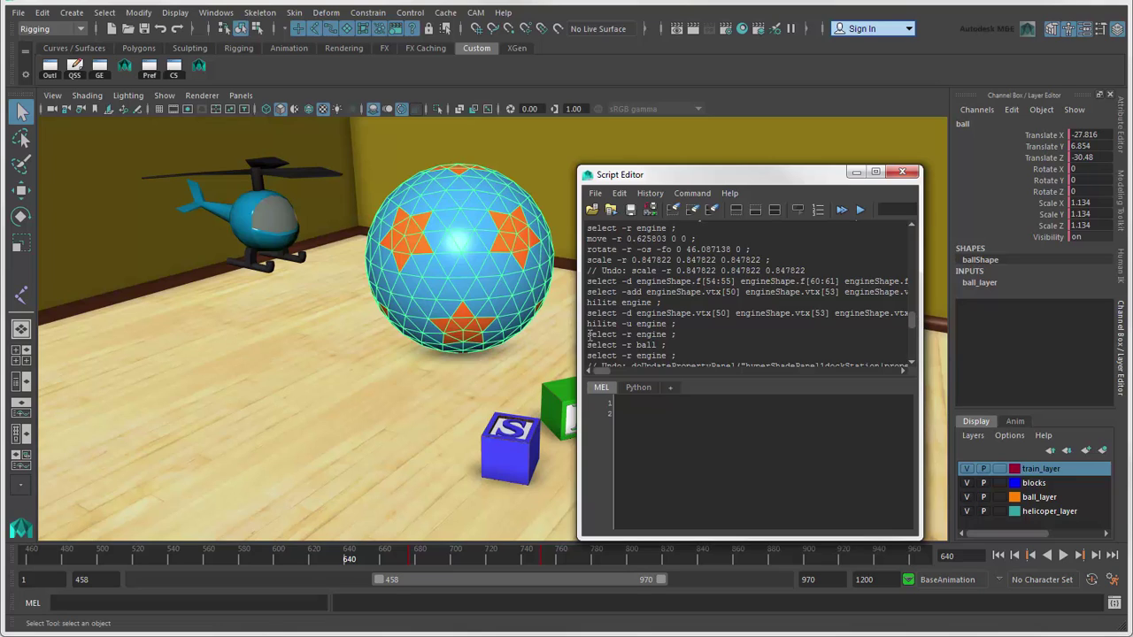
pyautogui.moveTo(592, 334); pyautogui.dragTo(650, 416)
pyautogui.click(639, 389)
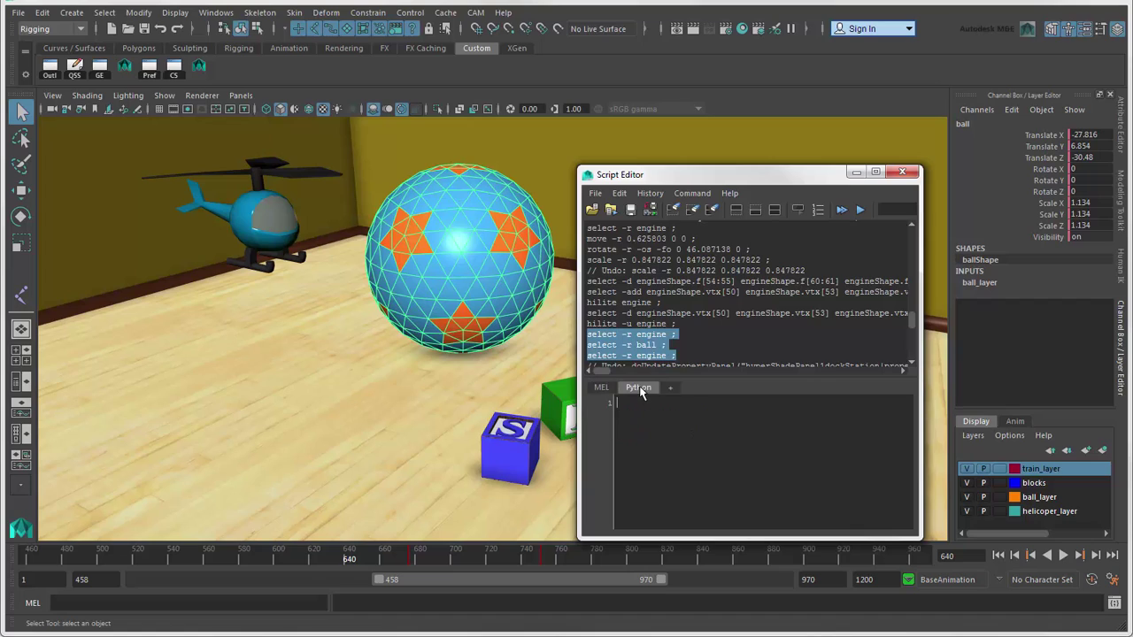
pyautogui.click(609, 389)
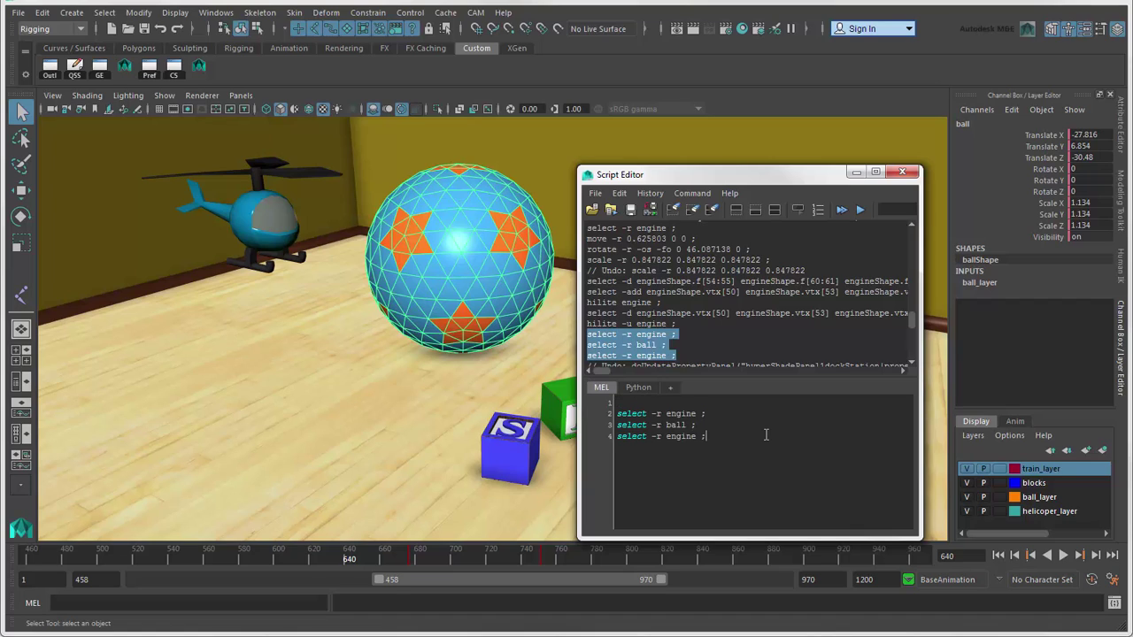
pyautogui.click(649, 193)
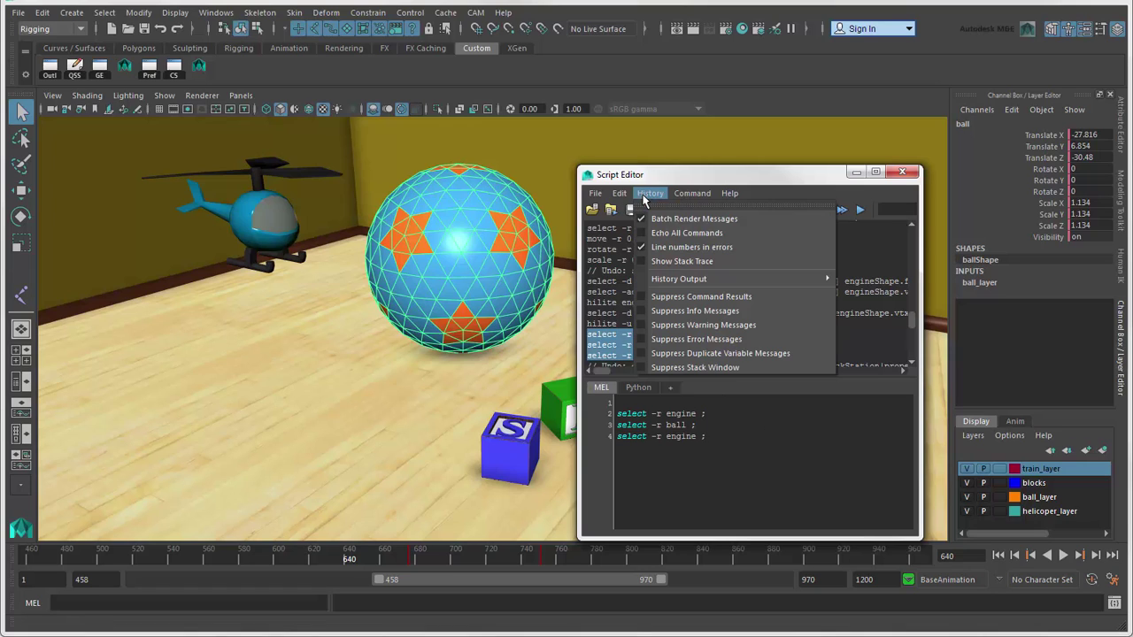
pyautogui.click(641, 233)
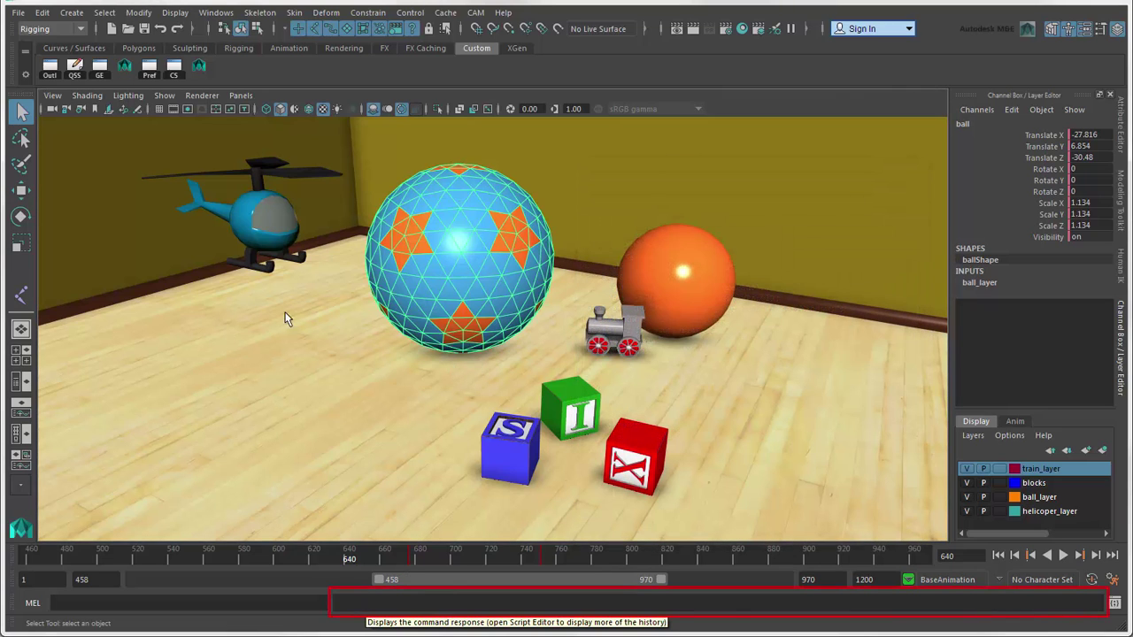
# Smooth the helicopter mesh from the hotbox, then undo the smoothing
pyautogui.click(261, 216)
pyautogui.press('space')
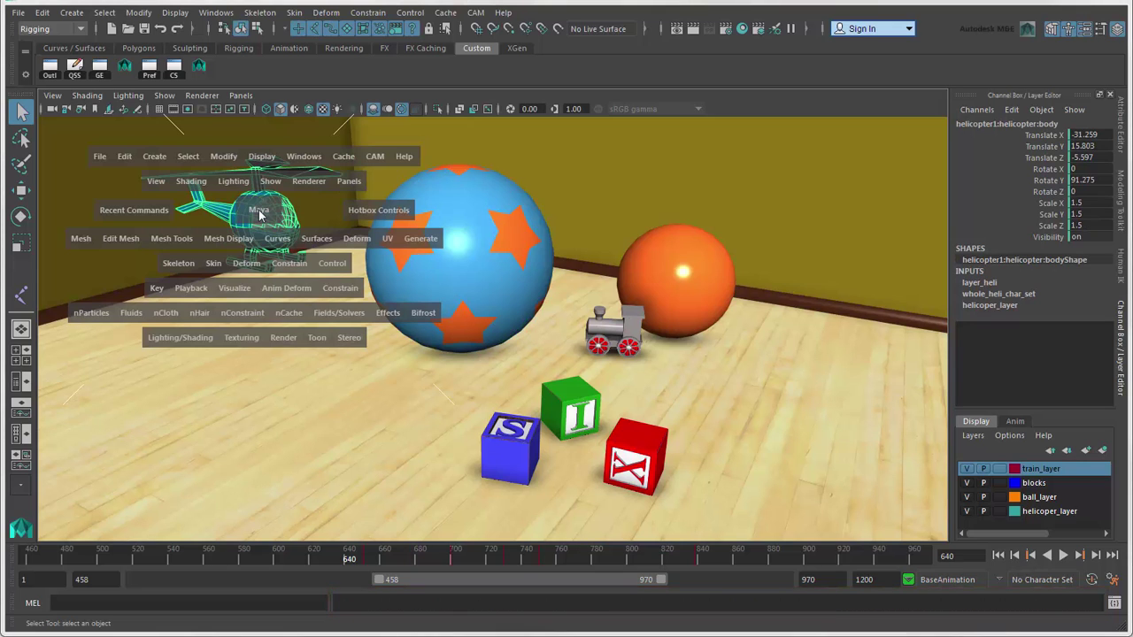
pyautogui.click(89, 239)
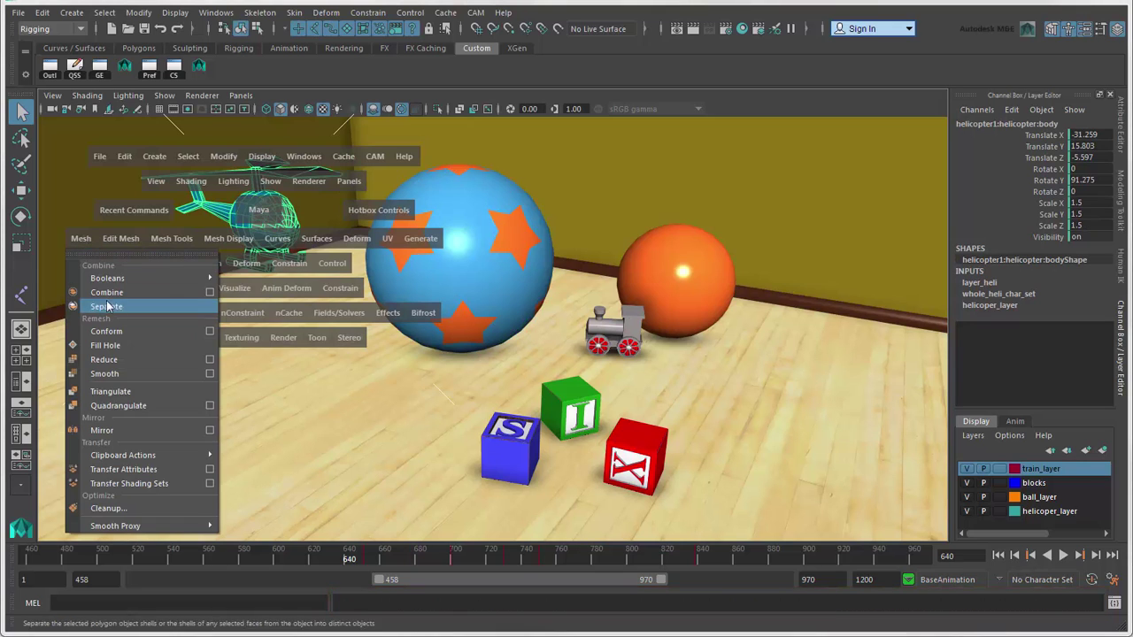
pyautogui.click(131, 374)
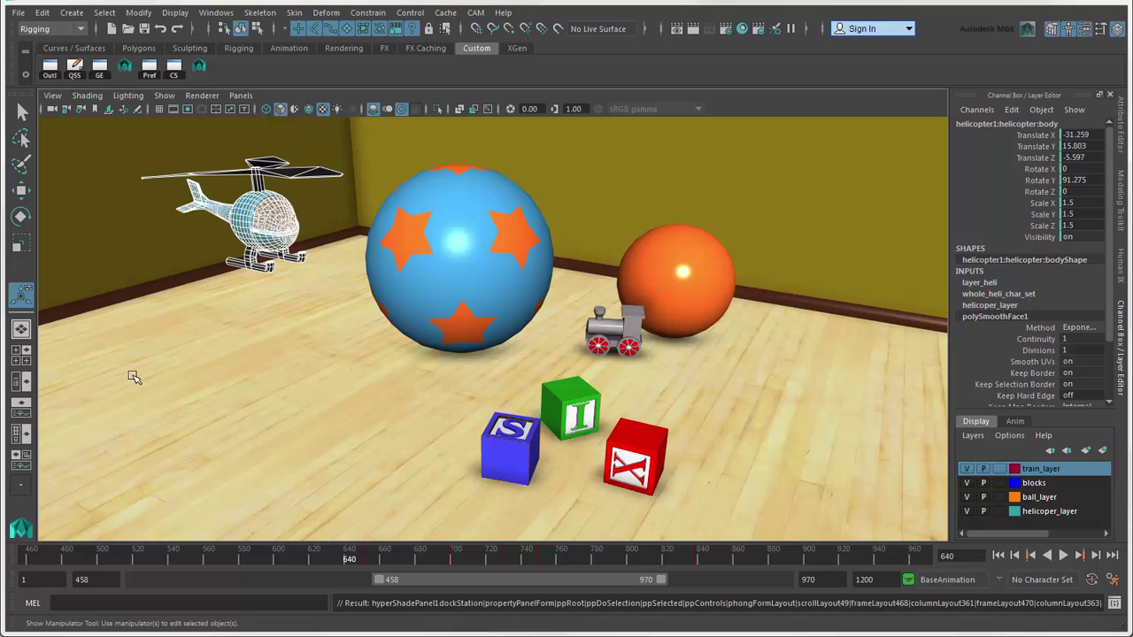
pyautogui.hotkey('ctrl', 'z')
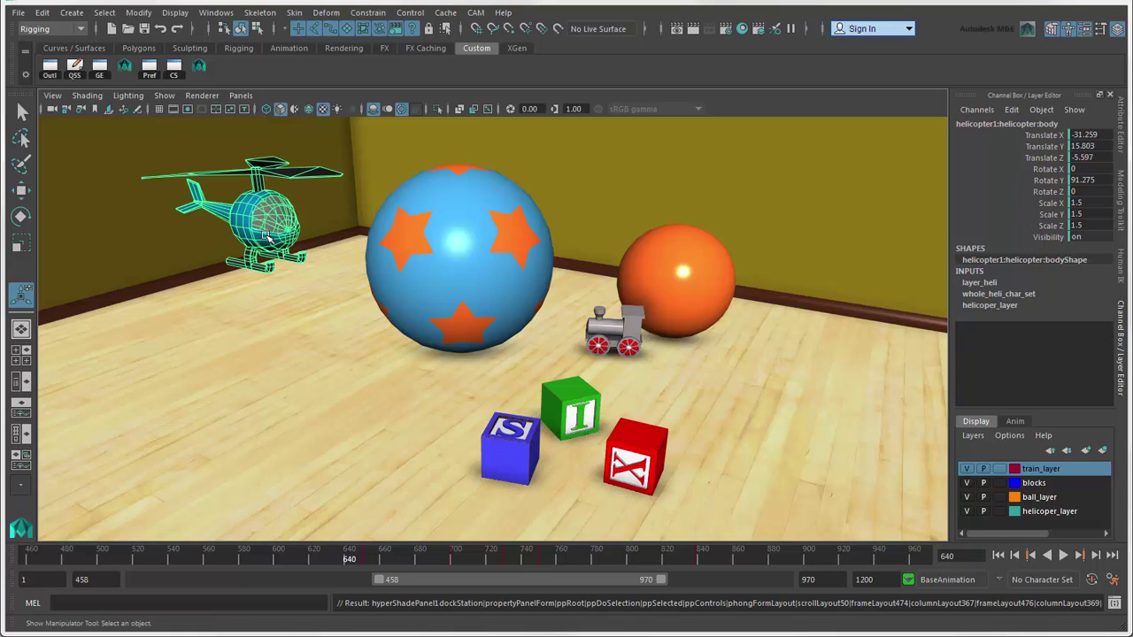
pyautogui.press('q')
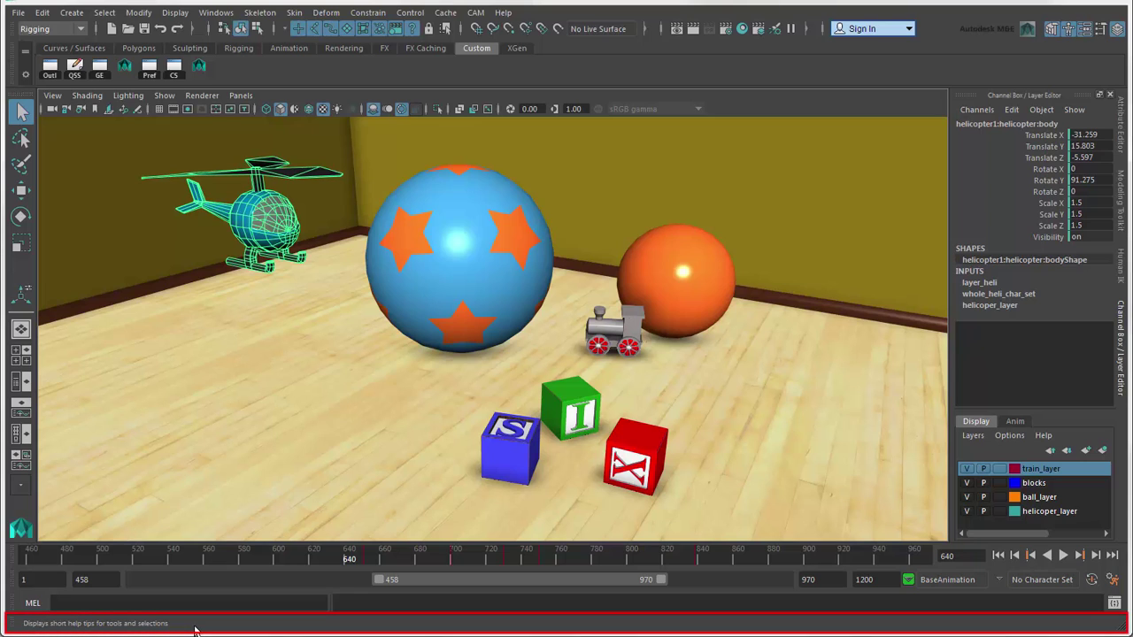
# Move the blue star ball slightly across the floor and scale it uniformly to 1.237
pyautogui.click(444, 282)
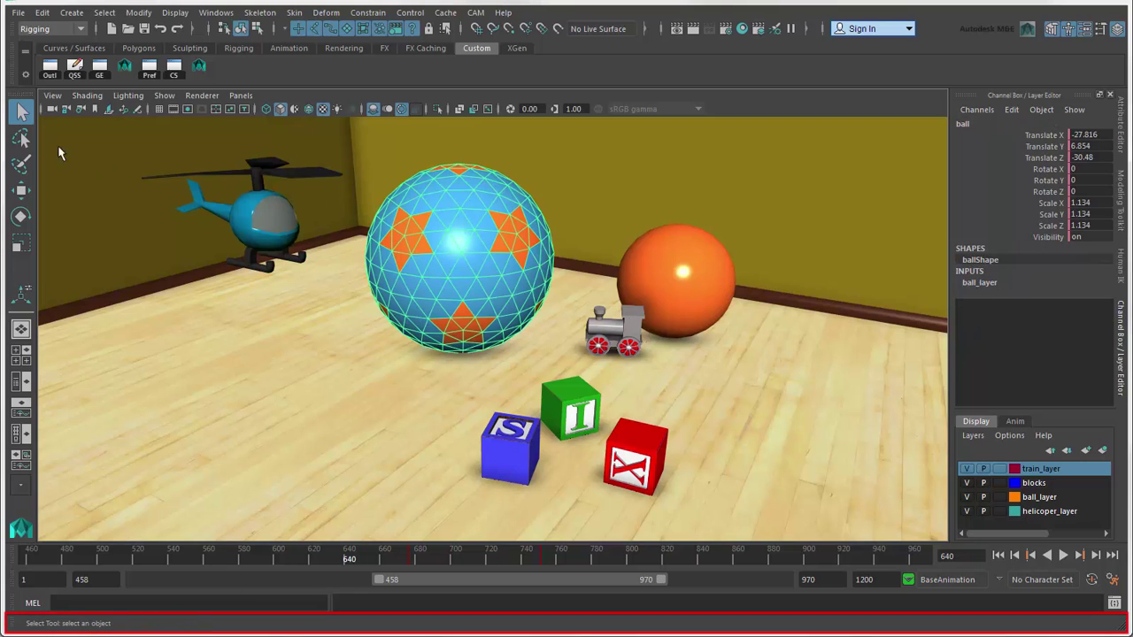
pyautogui.click(21, 190)
pyautogui.moveTo(477, 303); pyautogui.dragTo(467, 279, button='middle')
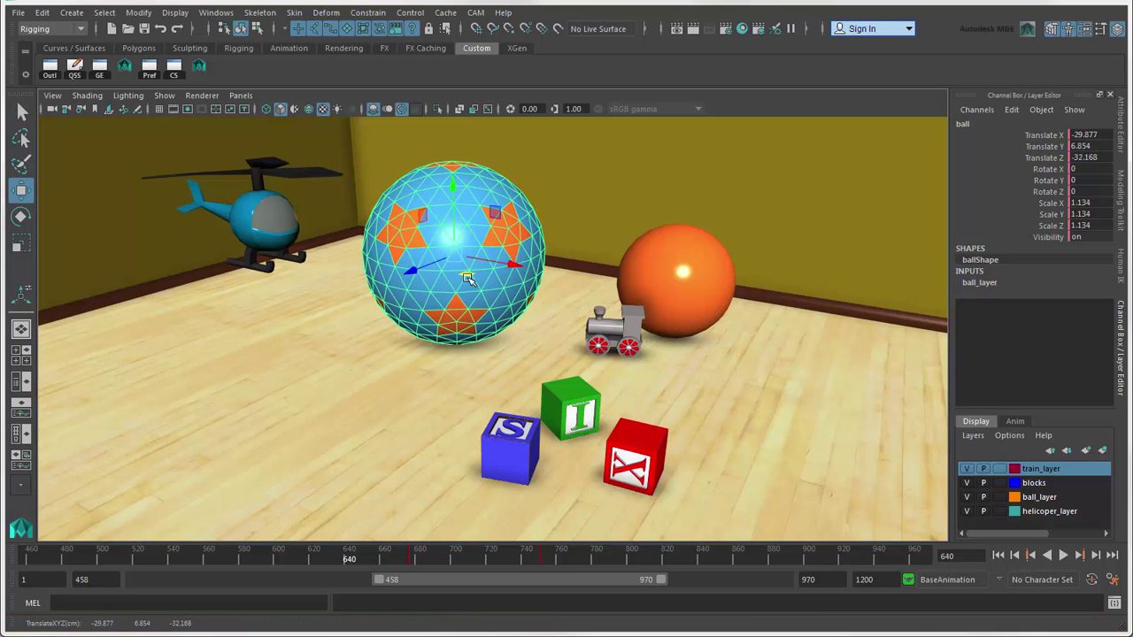
pyautogui.press('r')
pyautogui.moveTo(458, 256); pyautogui.dragTo(470, 294)
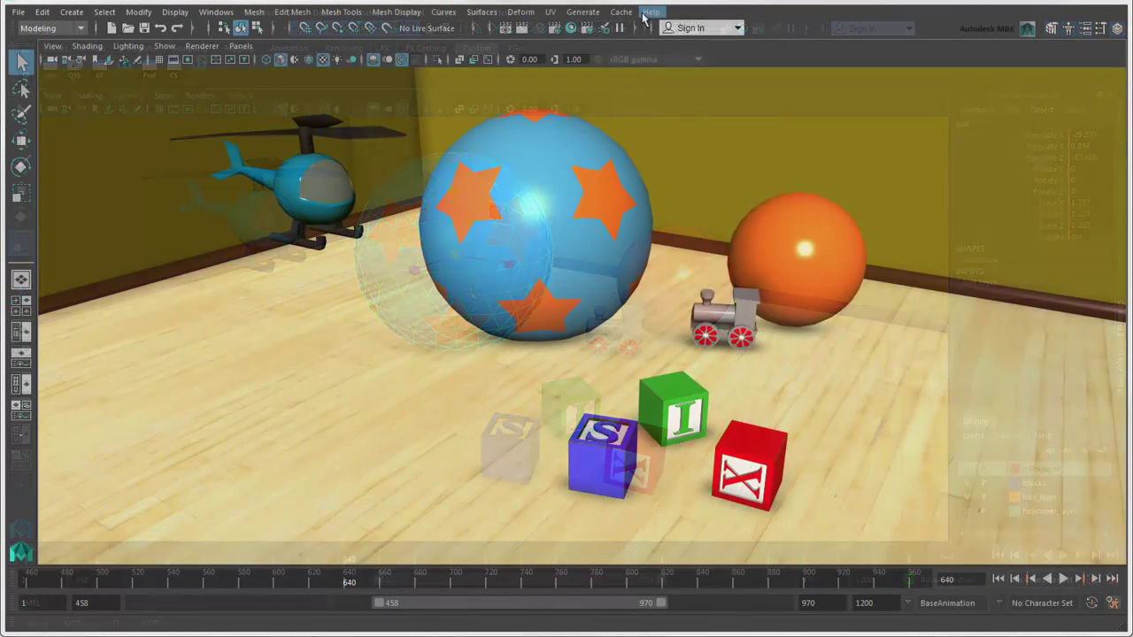
# Open the Maya Learning Channel from the Help menu and scroll to its Getting Started playlist
pyautogui.click(650, 11)
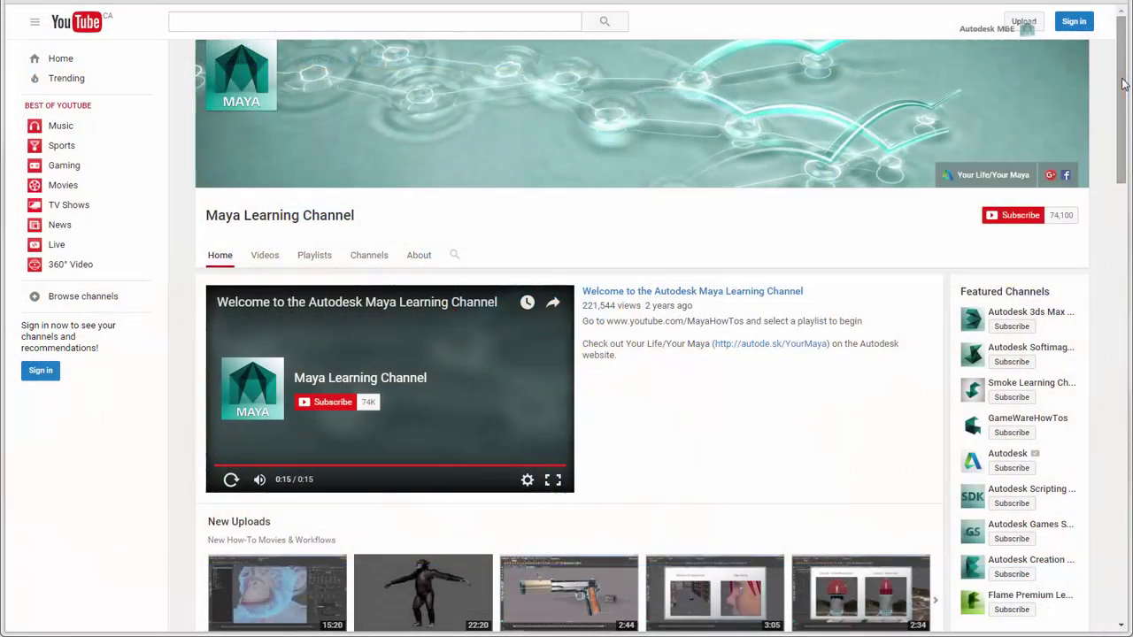
pyautogui.scroll(-2, 1121, 132)
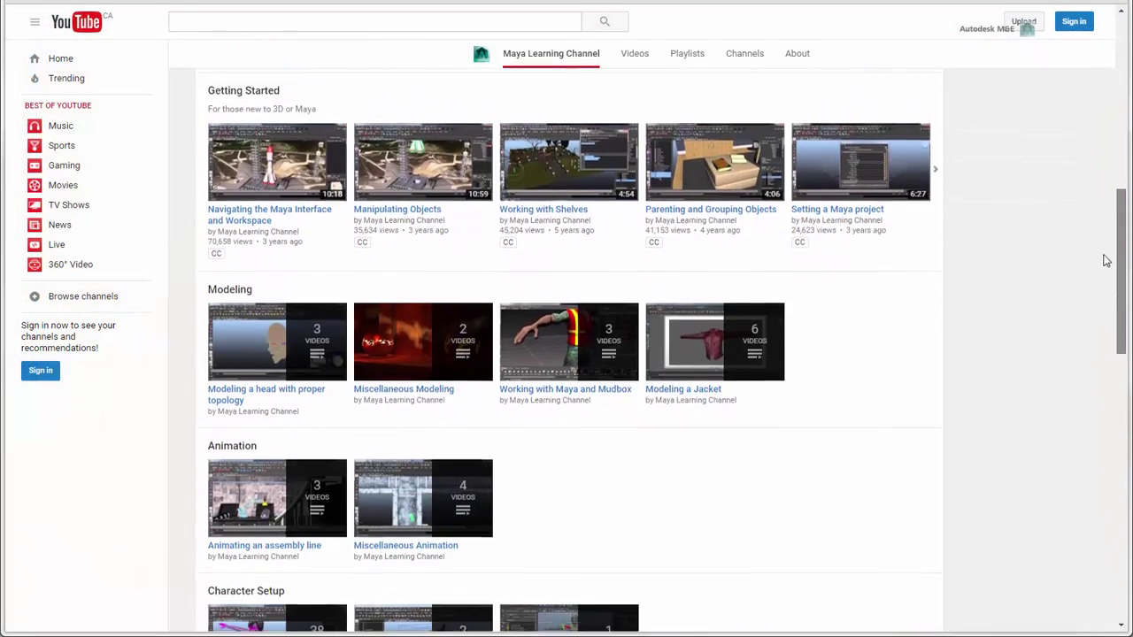